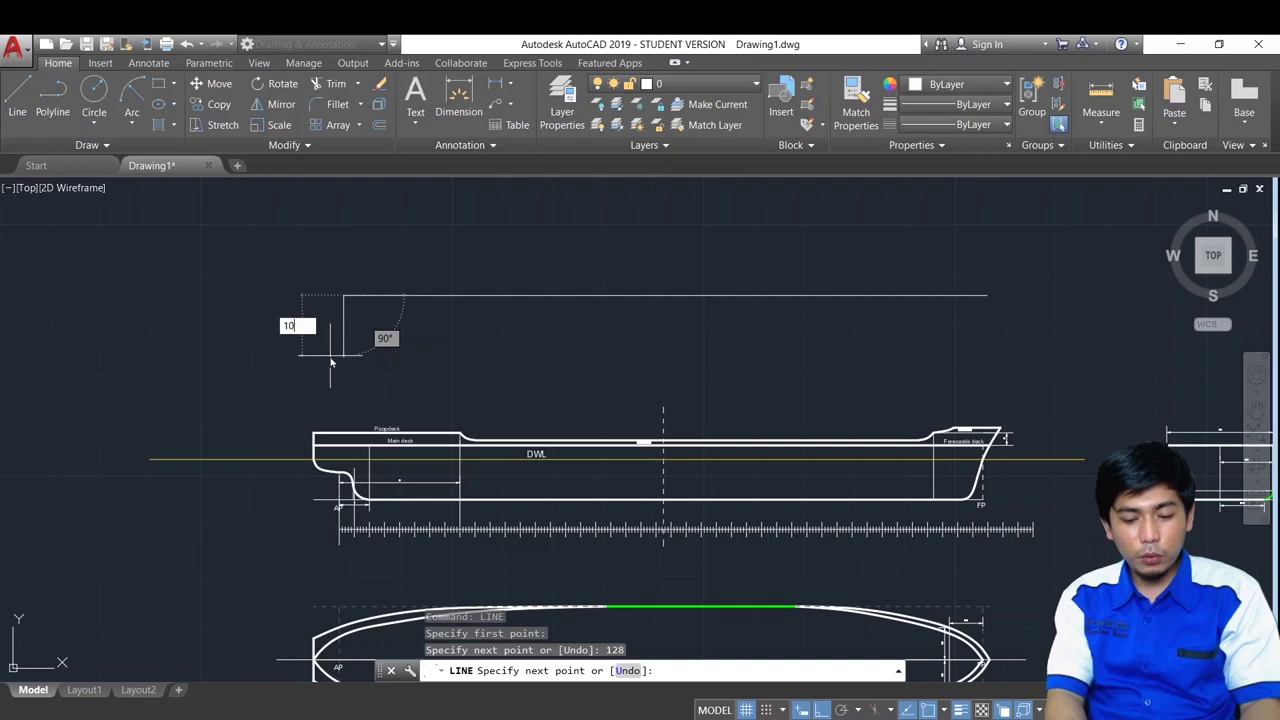
Finish the 128-unit-long hull outline and draw a 133.12-unit line aft along its upper edge, starting at the upper forward corner
key("Return")
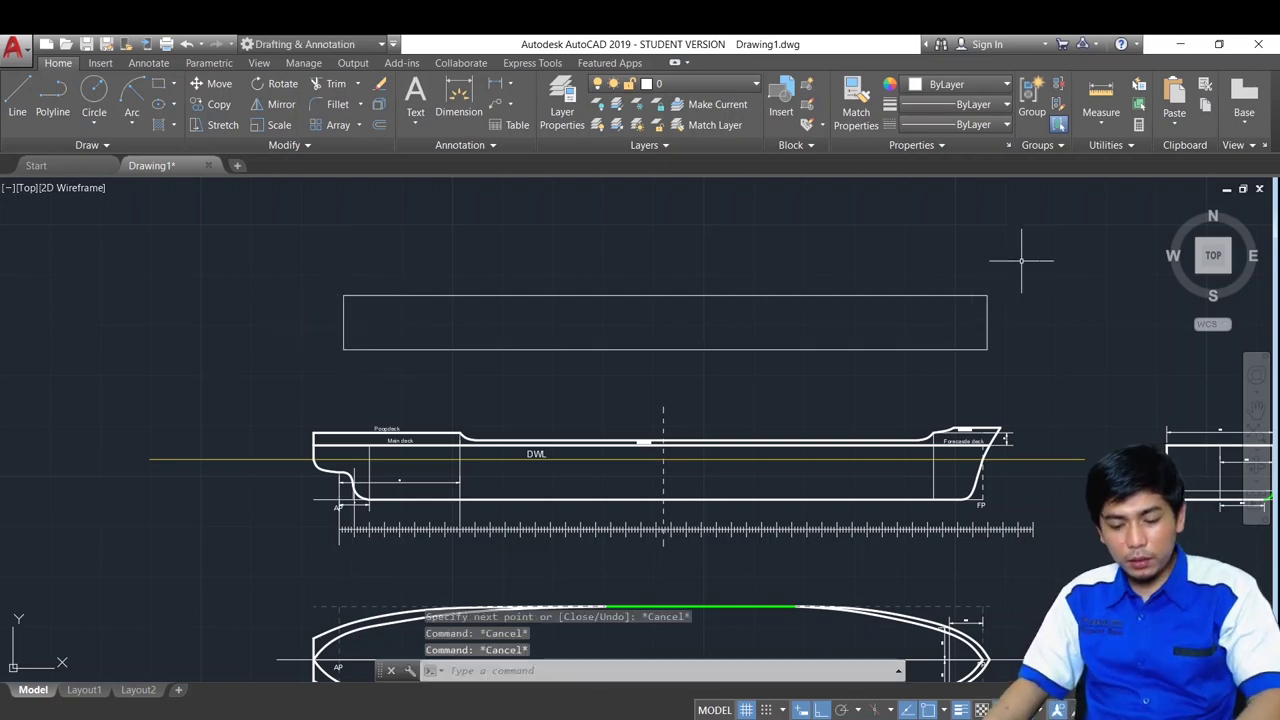
type("l")
key("Return")
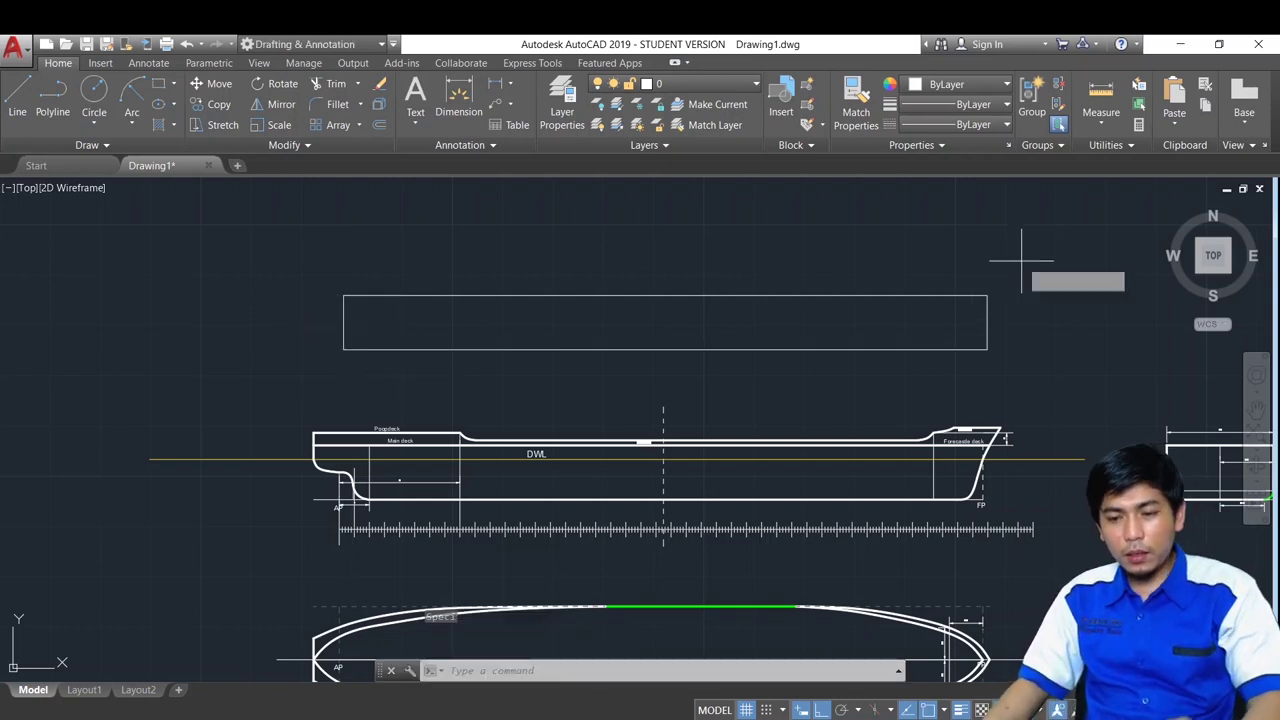
left_click(987, 295)
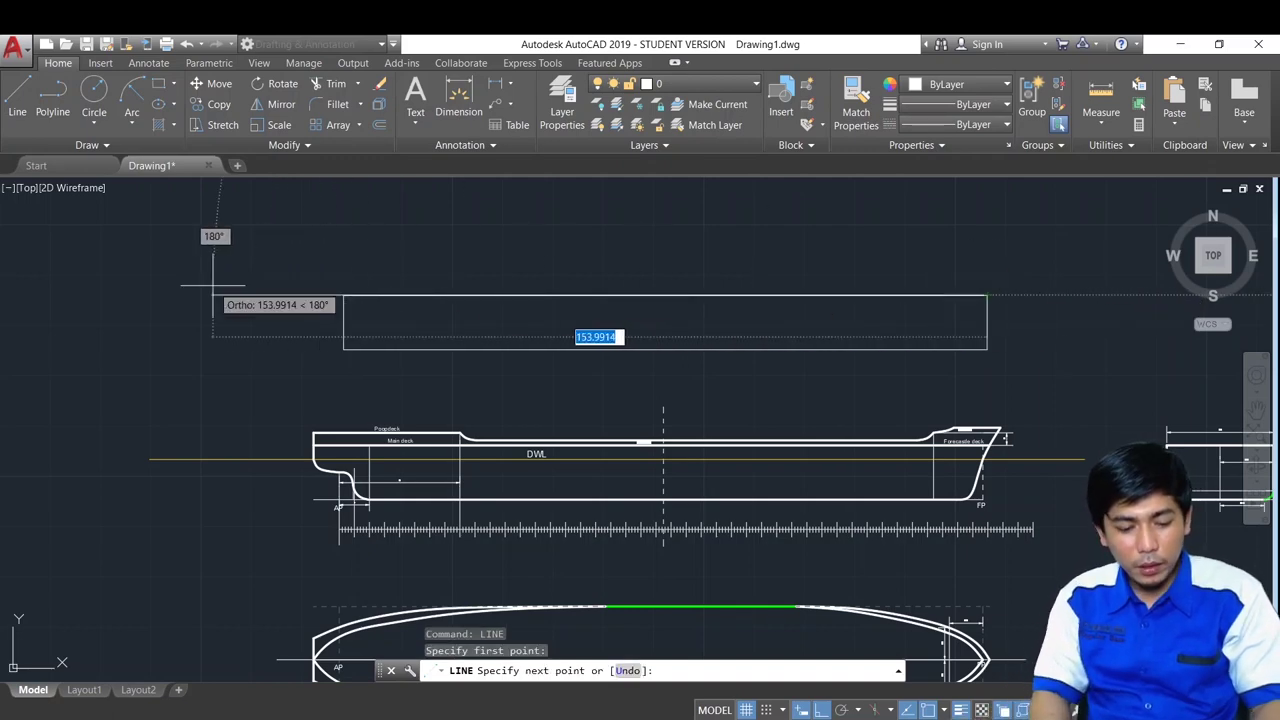
type("133.12")
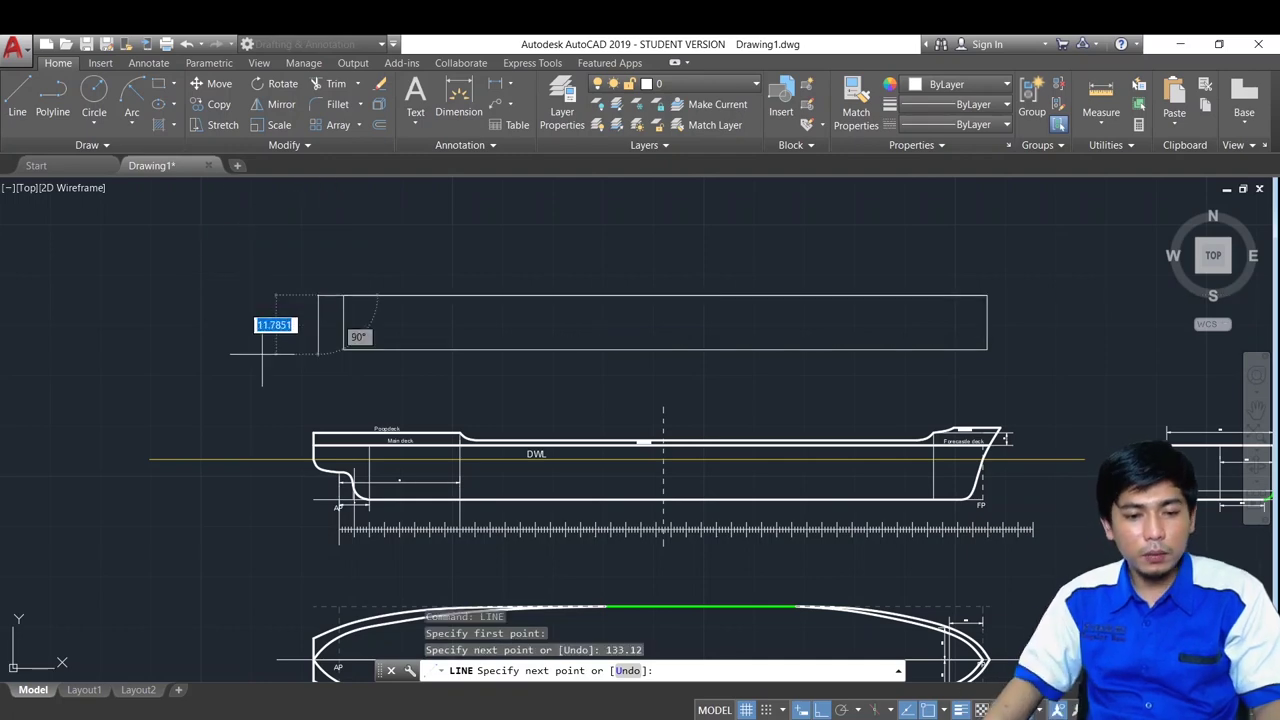
key("Escape")
key("Escape")
key("Escape")
left_click(1006, 315)
left_click(981, 294)
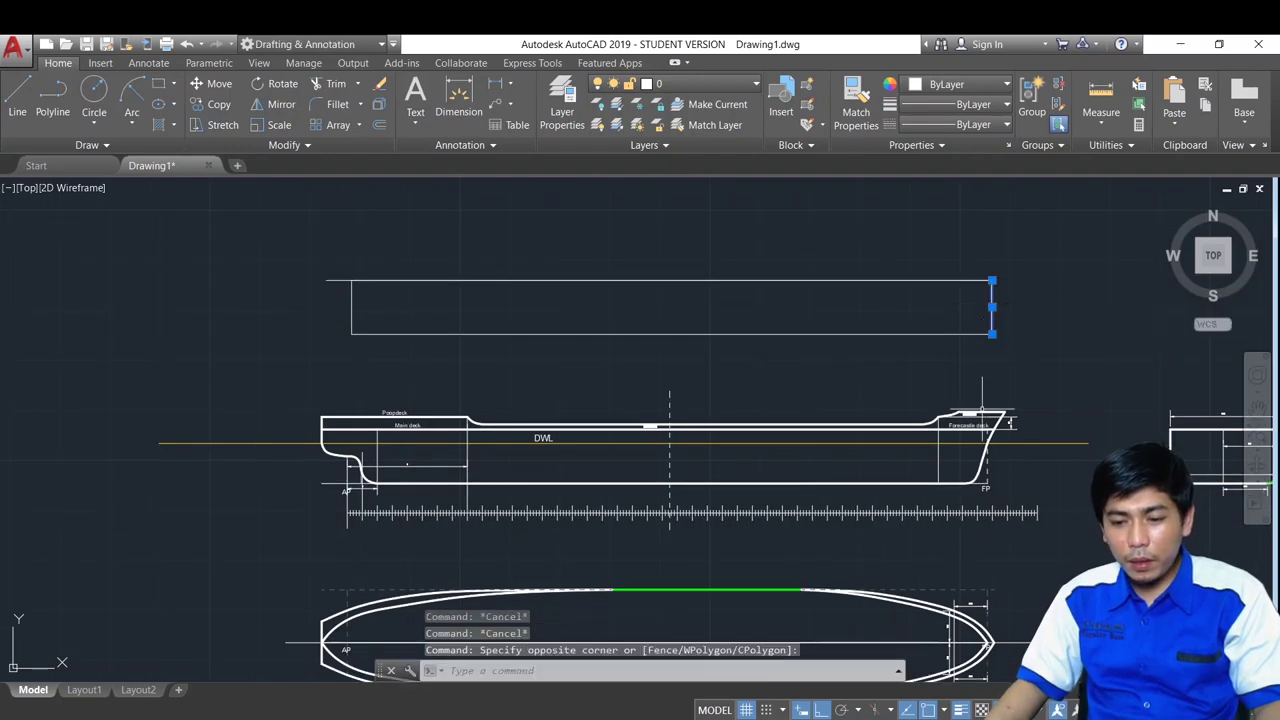
key("Escape")
left_click(985, 489)
type("co")
key("Return")
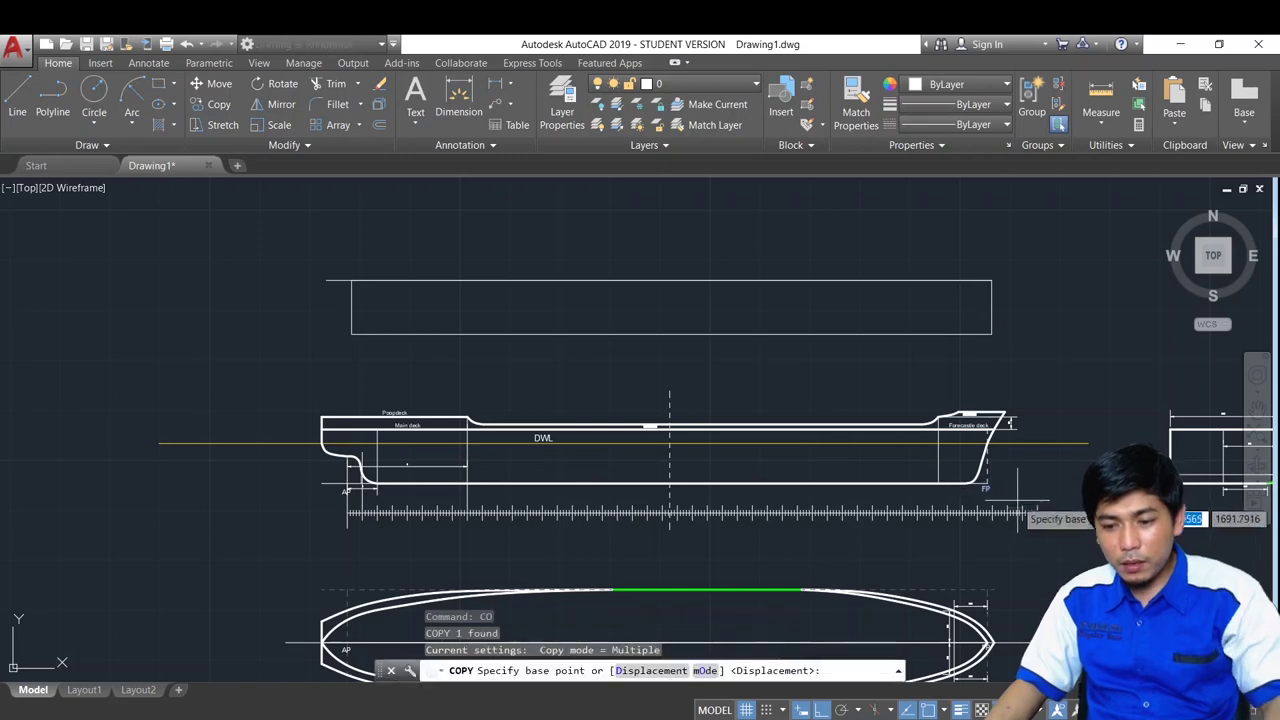
left_click(985, 489)
key("Escape")
key("Escape")
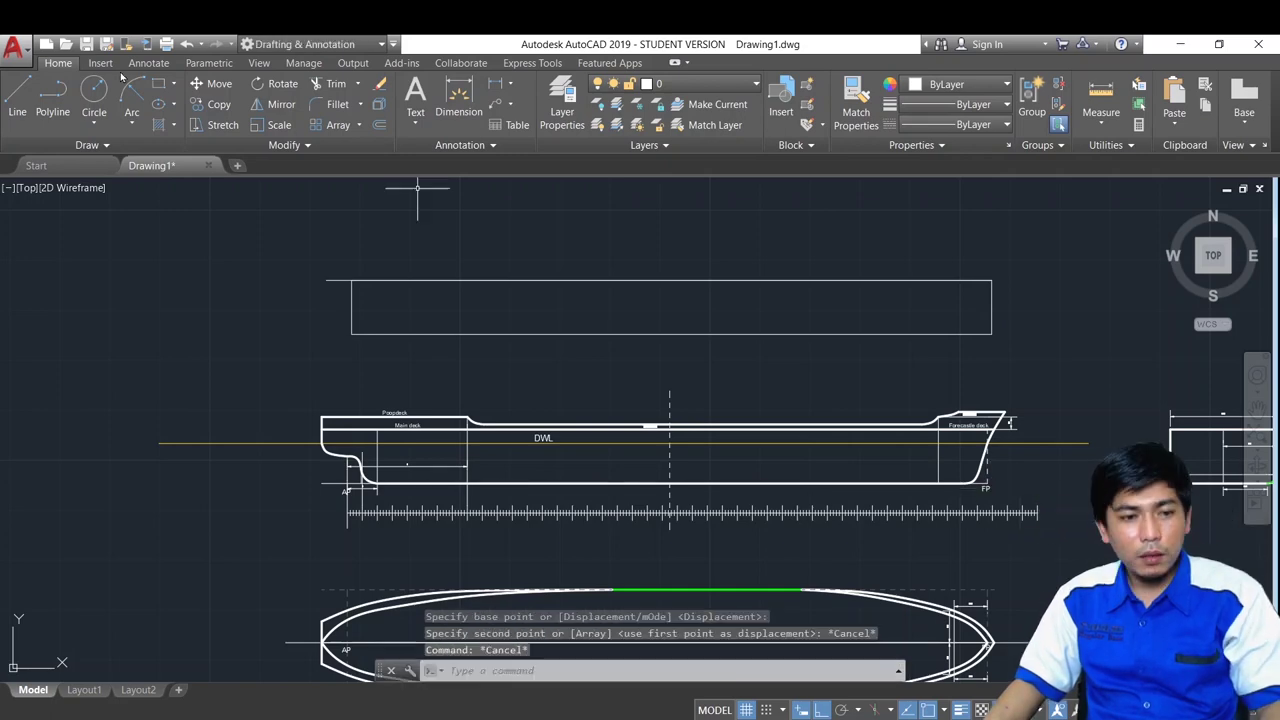
Add a multiline text label FP beneath the forward lower corner of the hull rectangle
left_click(415, 95)
scroll(901, 355, "up", 5)
middle_click_drag(901, 355, 776, 382)
left_click(775, 343)
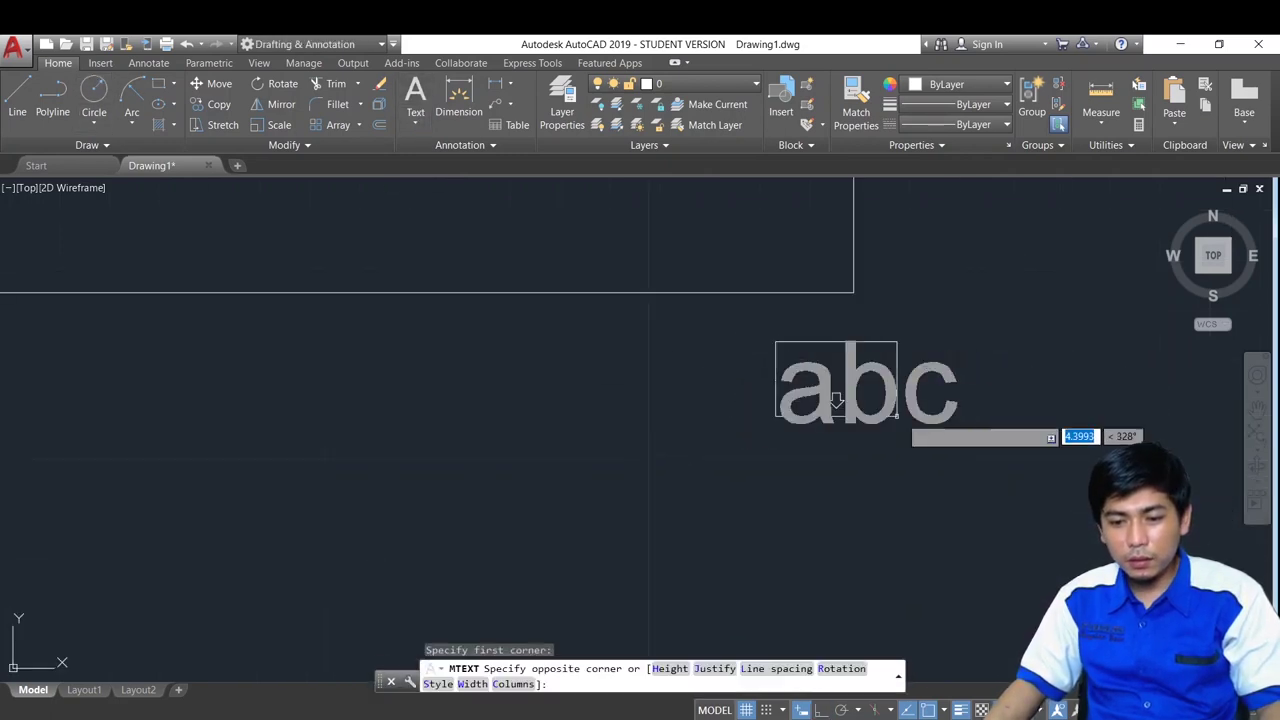
left_click(925, 431)
type("FP")
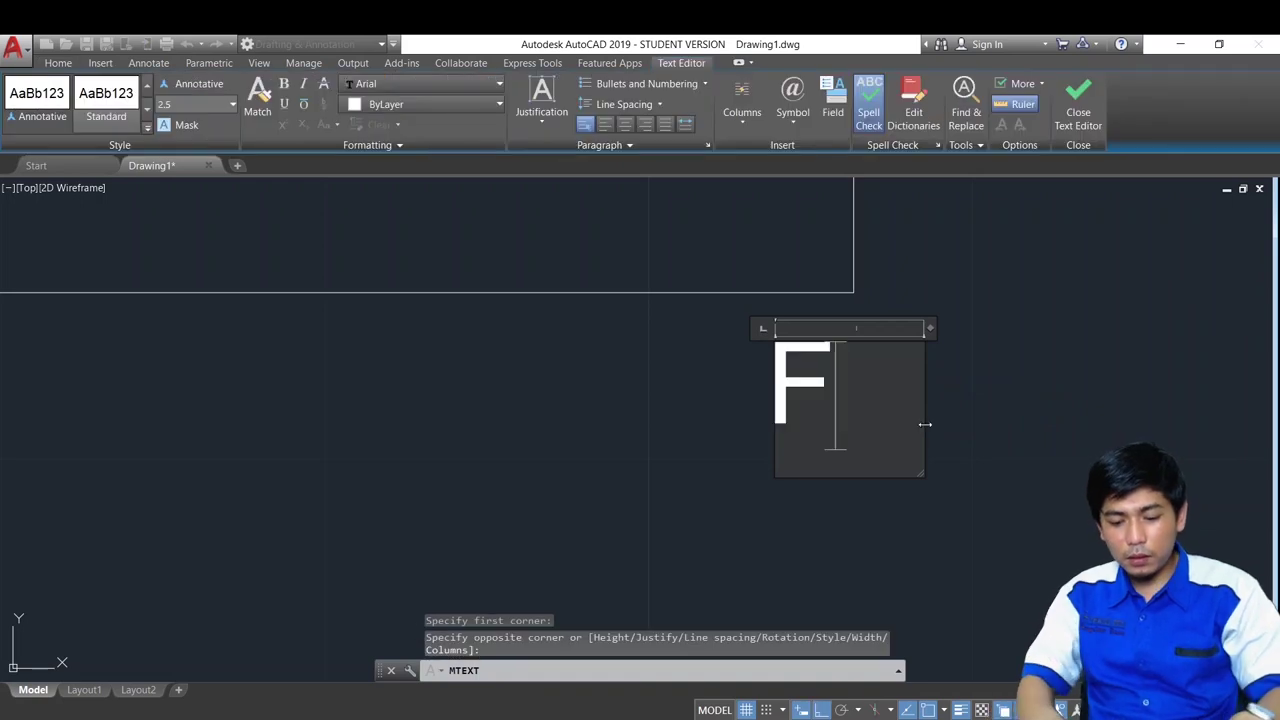
key("ctrl+a")
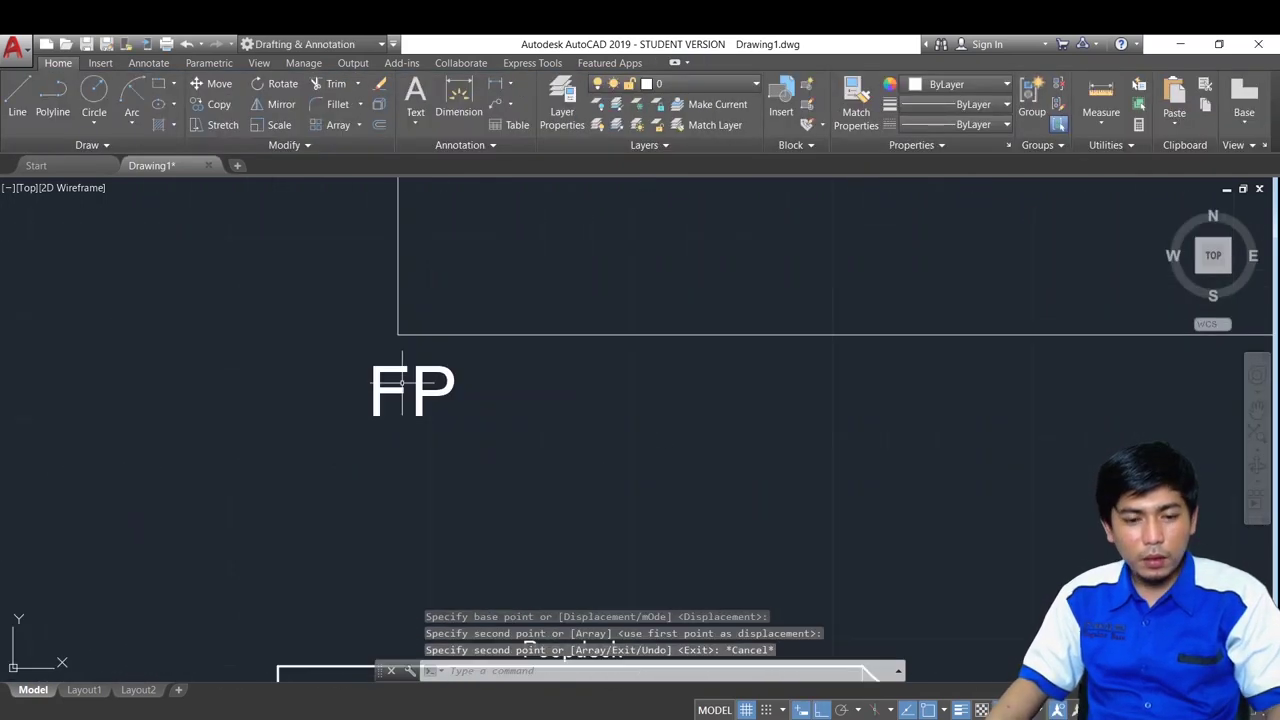
Change the copied FP label beneath the aft lower corner of the hull rectangle to AP
middle_click_drag(409, 328, 389, 380)
left_click(418, 449)
key("Escape")
left_click(414, 444)
key("Escape")
left_click(398, 444)
double_click(398, 444)
left_click_drag(392, 454, 353, 452)
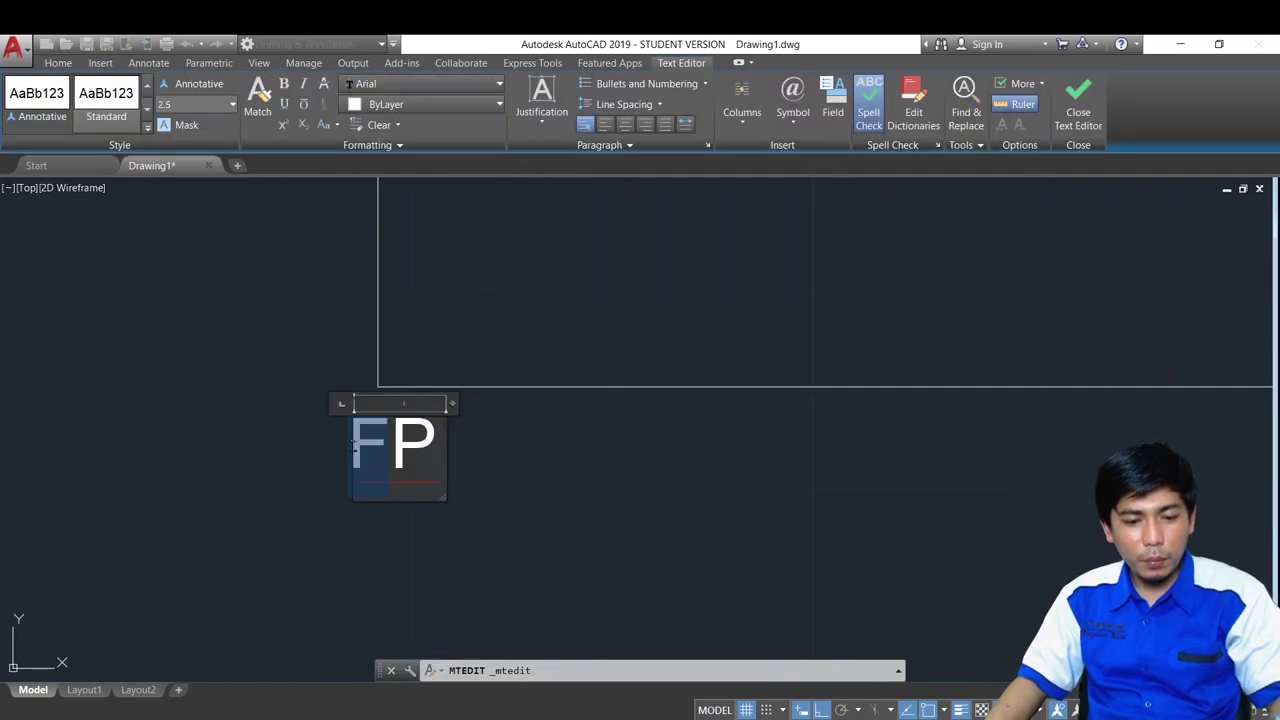
type("A")
left_click(500, 487)
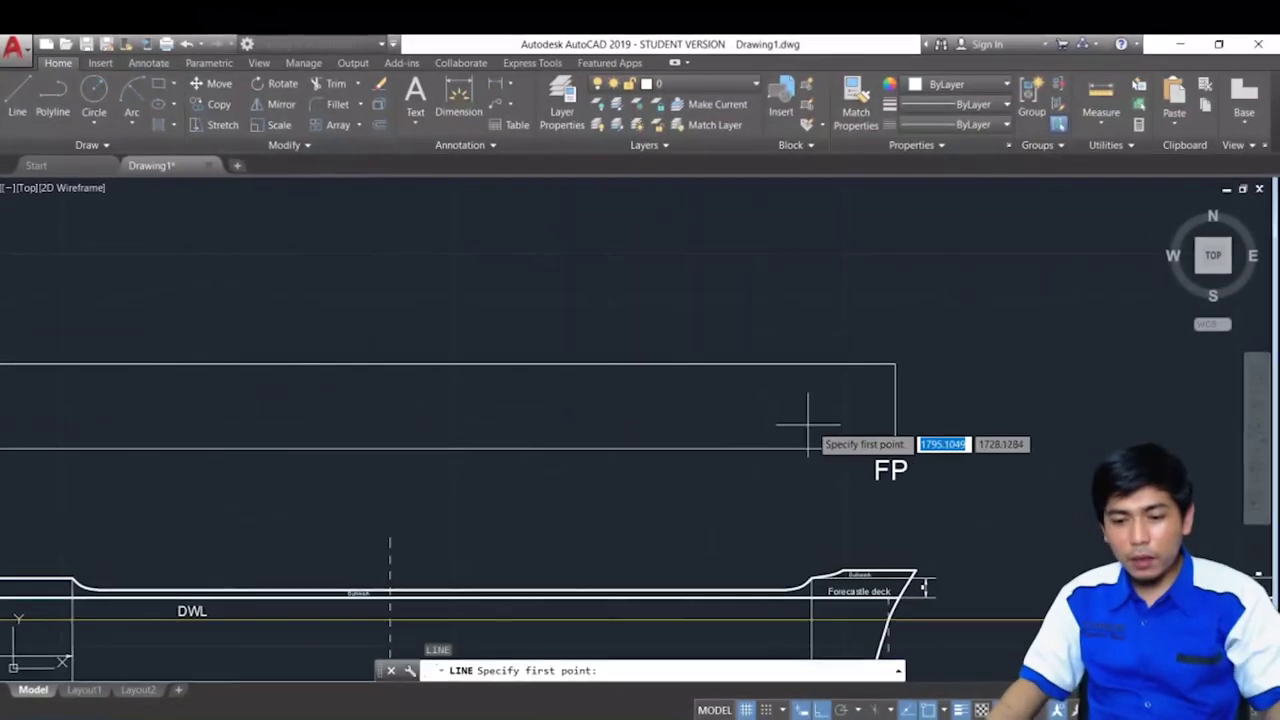
Draw a line 8 units up from the baseline corner at FP, and continue it horizontally aft beyond AP as the waterline
scroll(880, 450, "up", 2)
left_click(934, 462)
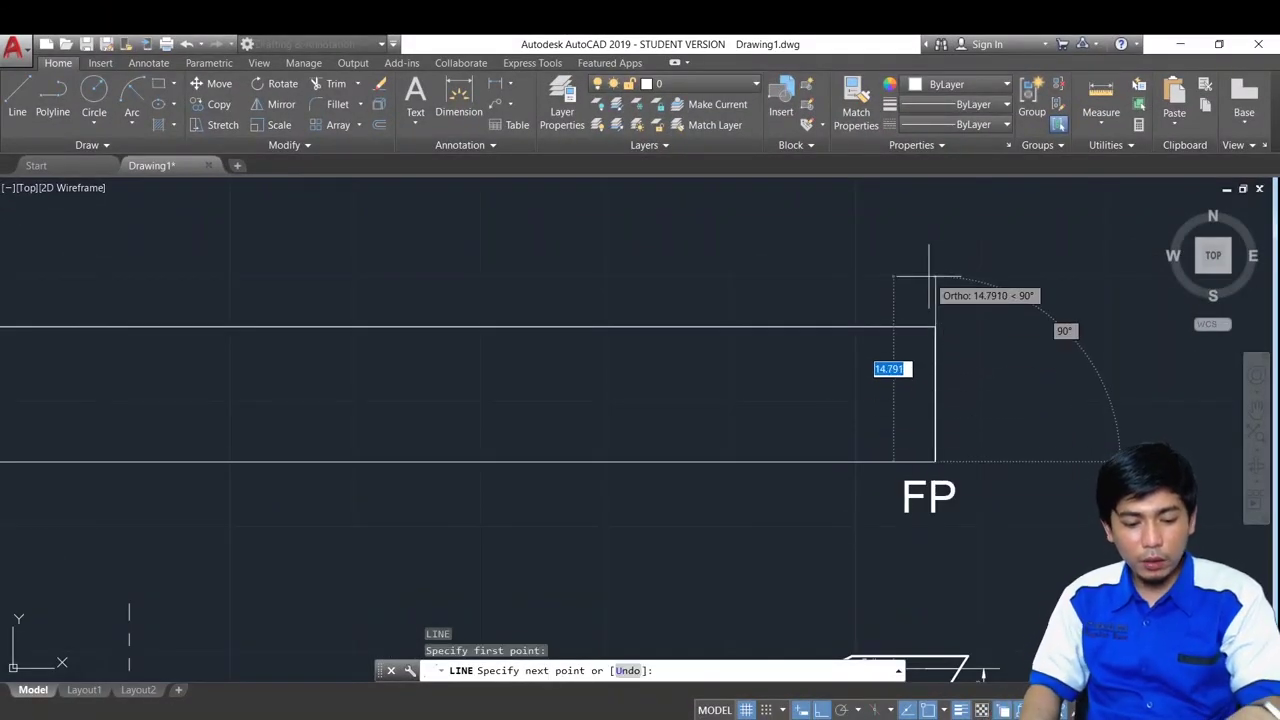
type("8")
key("Return")
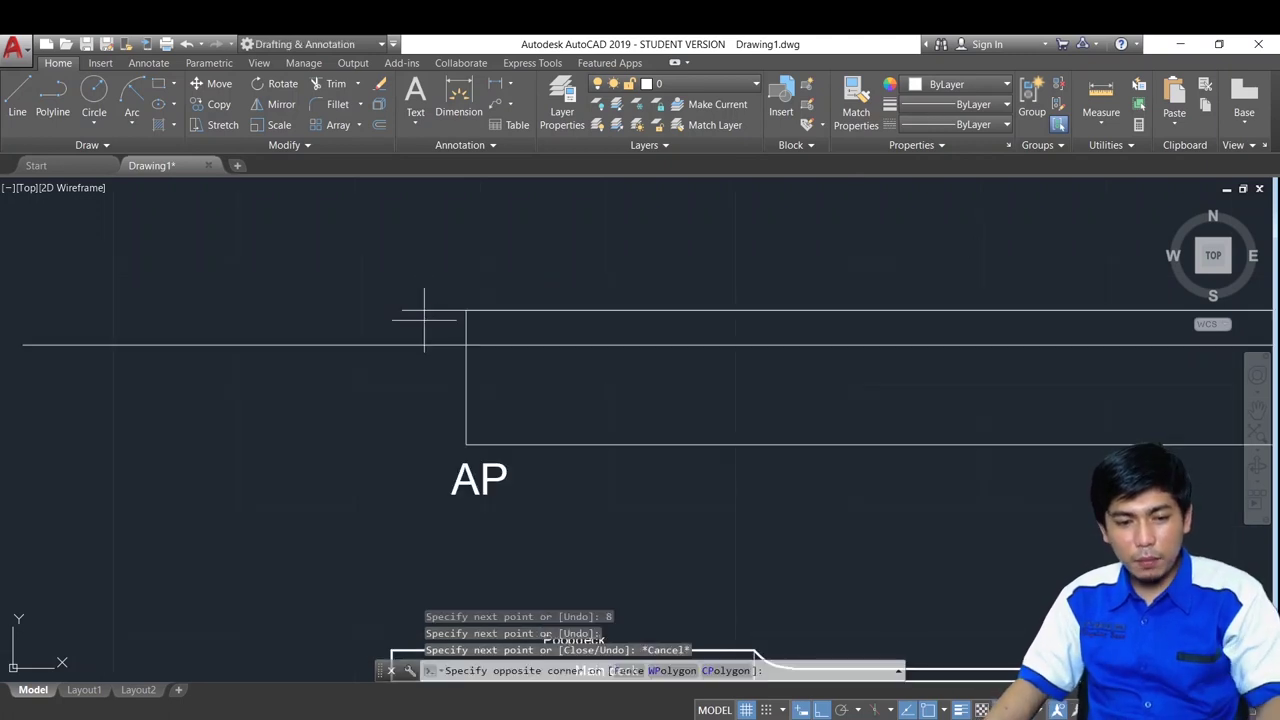
left_click(398, 286)
key("Escape")
Draw a vertical line from the aft end of the 133.12-unit line down to the waterline
type("l")
key("Return")
left_click(401, 310)
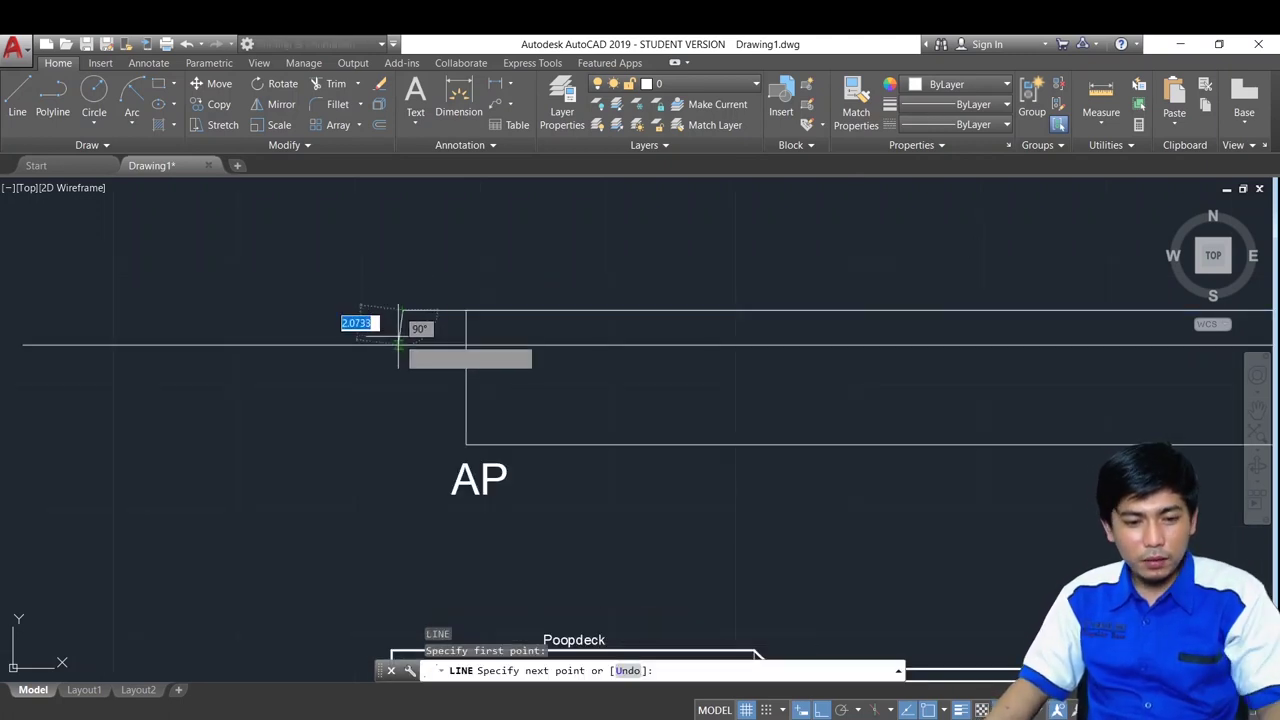
scroll(401, 342, "up", 2)
key("Escape")
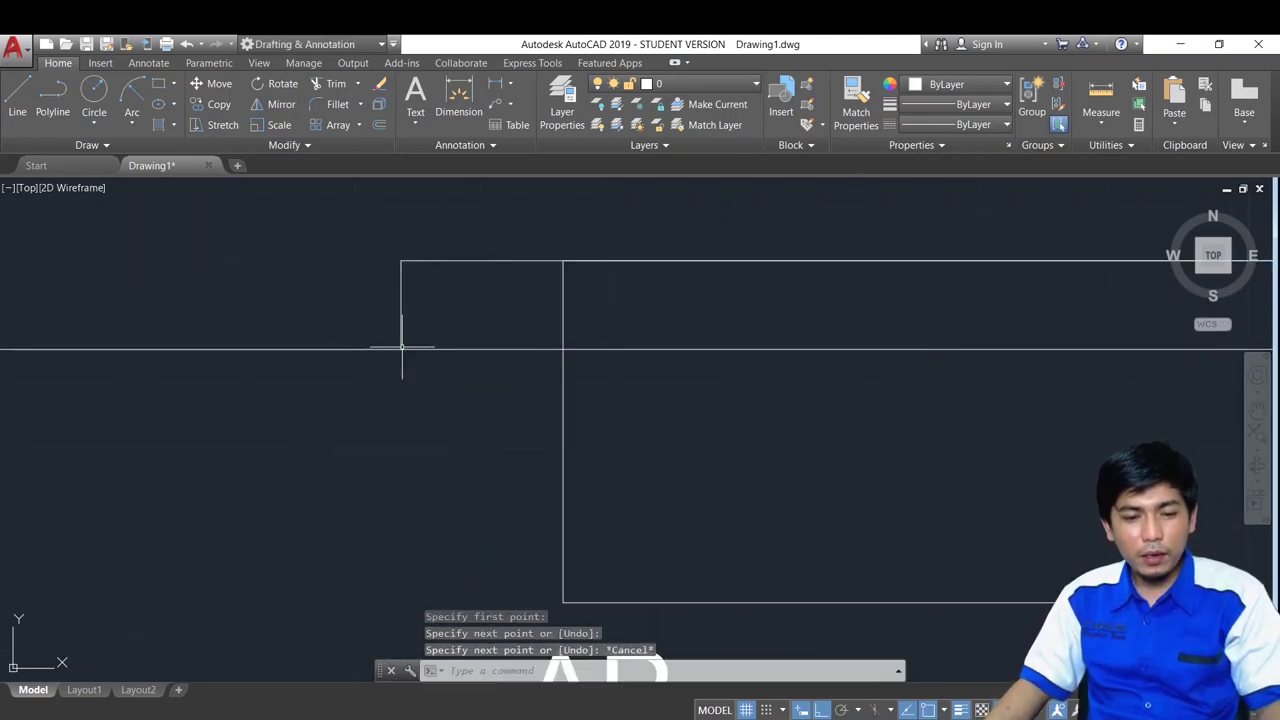
left_click(403, 297)
left_click(366, 288)
scroll(362, 300, "down", 2)
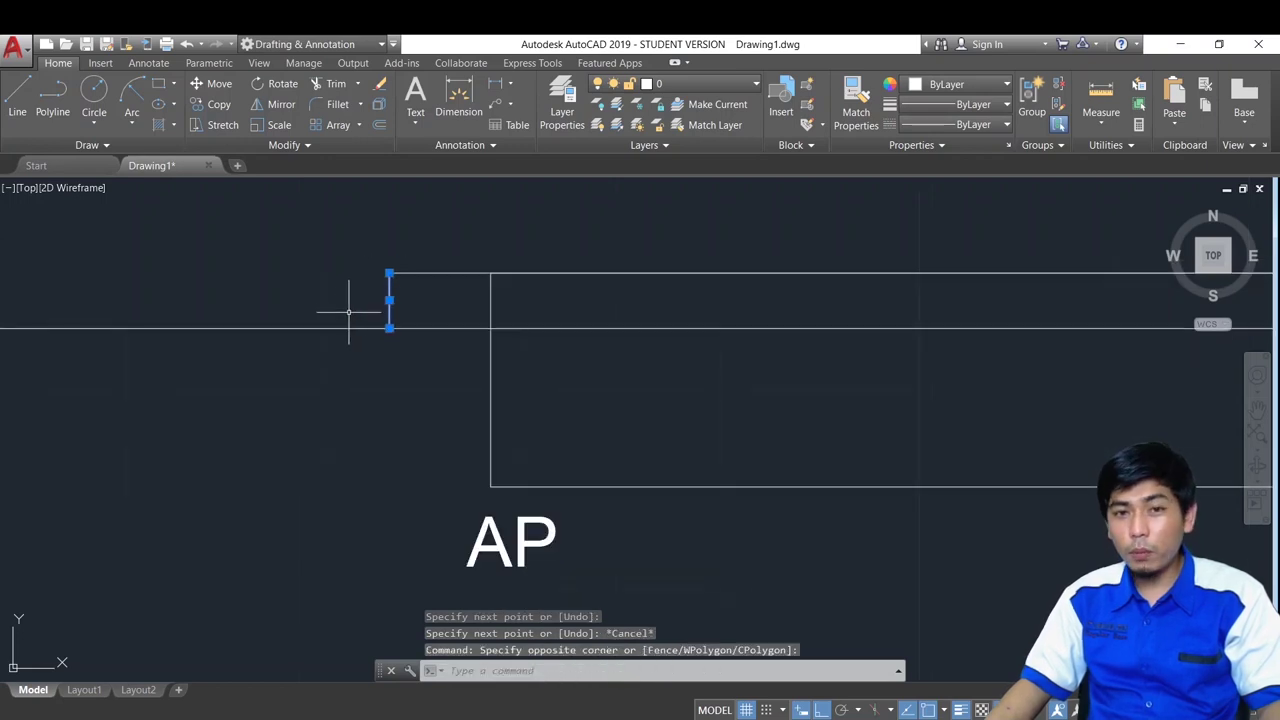
key("Escape")
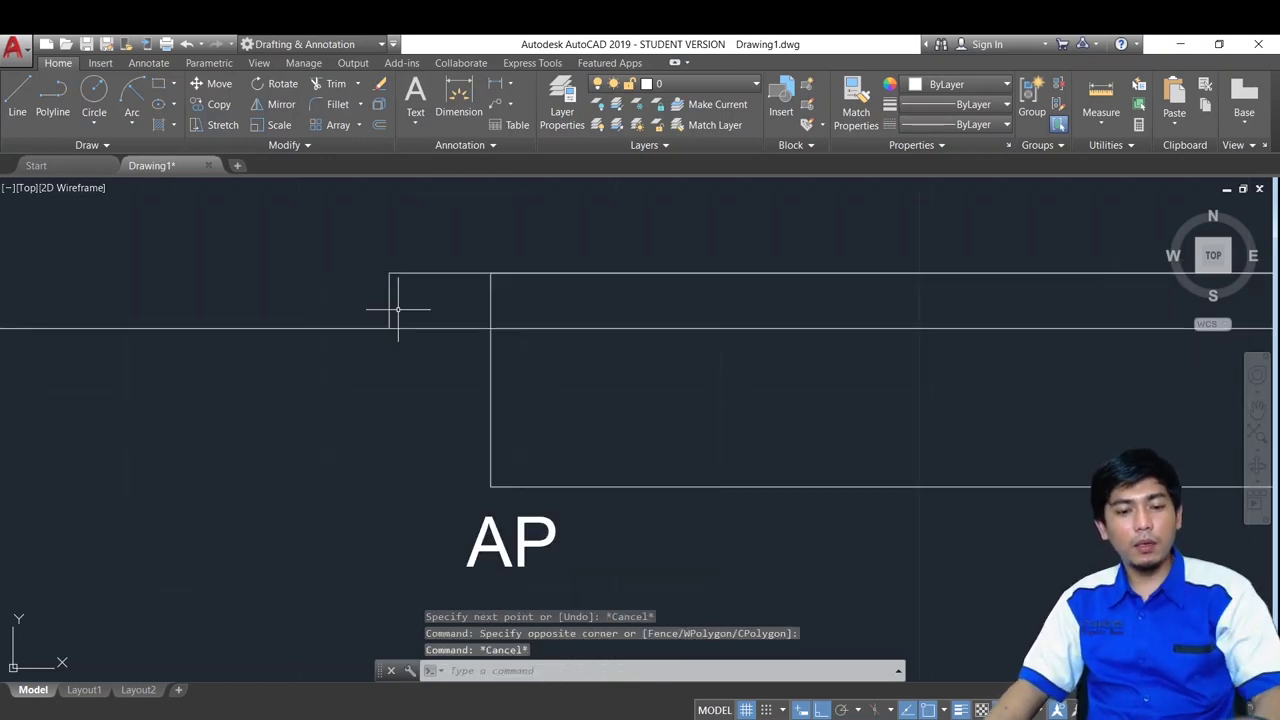
Examine the existing profile's stem at FP, and switch to Excel to study the bow diagram above the main dimensions table
scroll(398, 309, "down", 3)
middle_click_drag(922, 358, 617, 374)
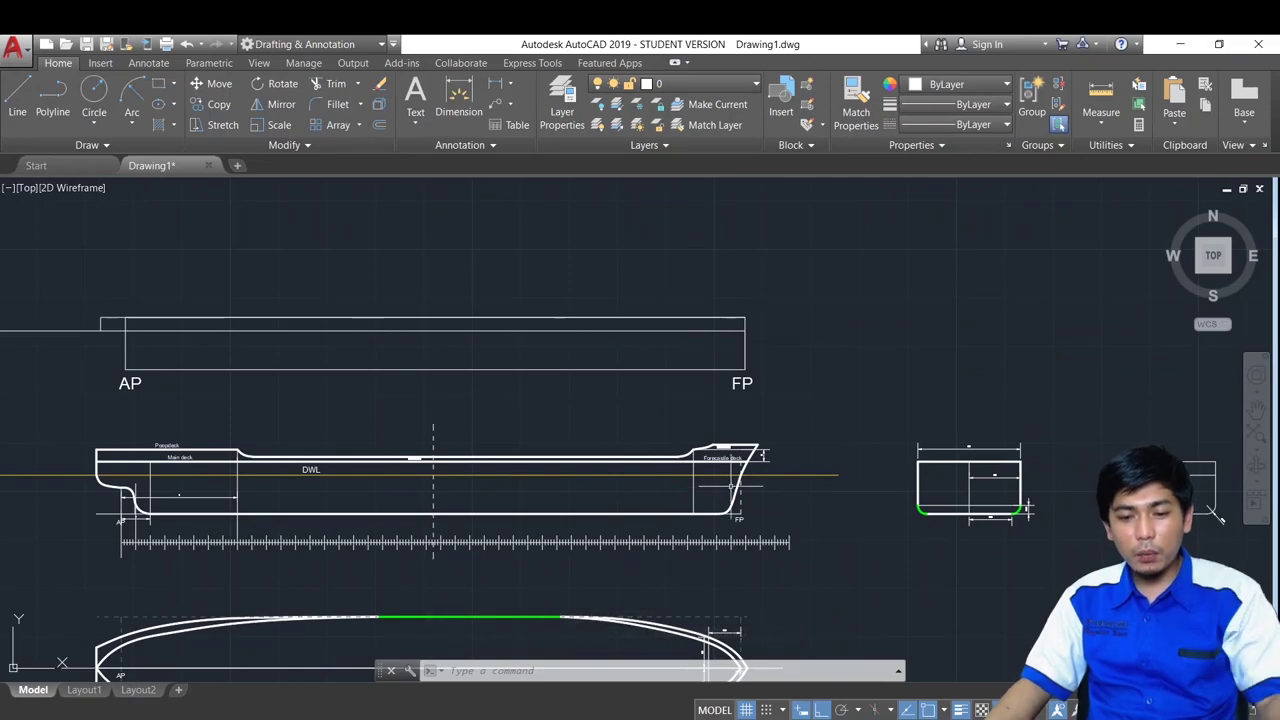
scroll(731, 488, "up", 2)
left_click(742, 486)
key("Escape")
key("Escape")
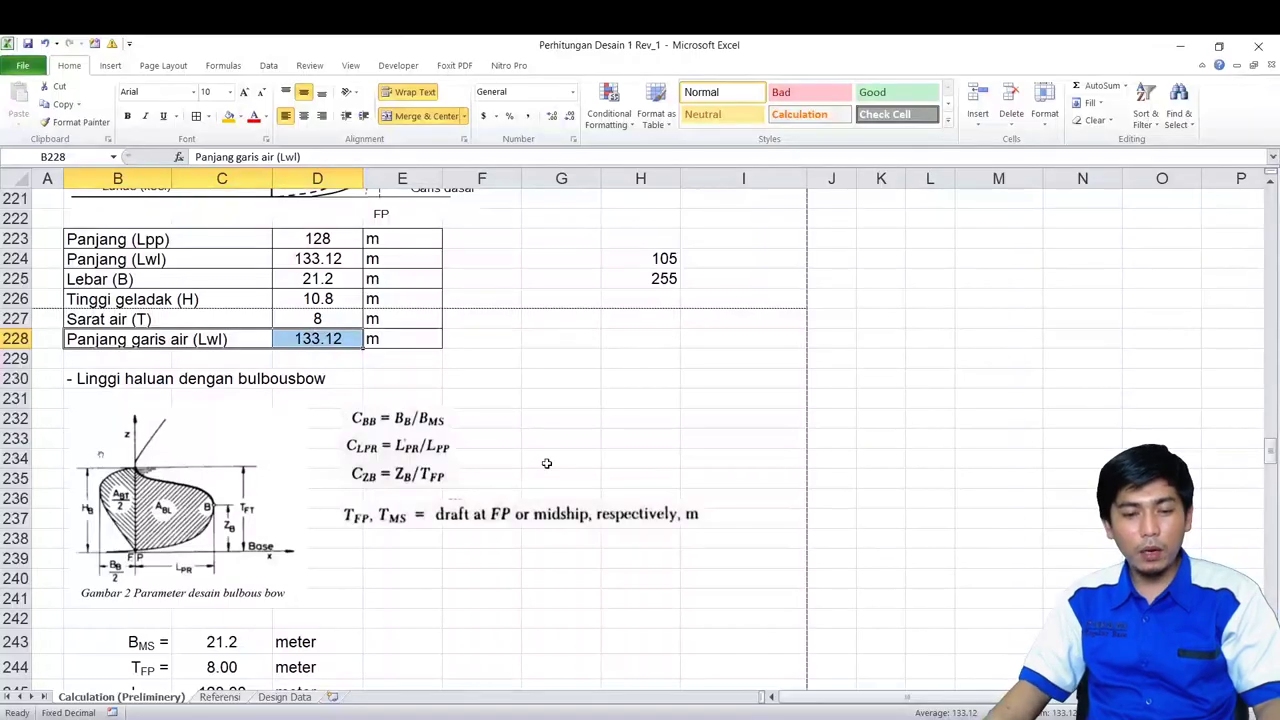
scroll(543, 463, "up", 6)
left_click_drag(876, 701, 690, 698)
scroll(491, 570, "down", 2)
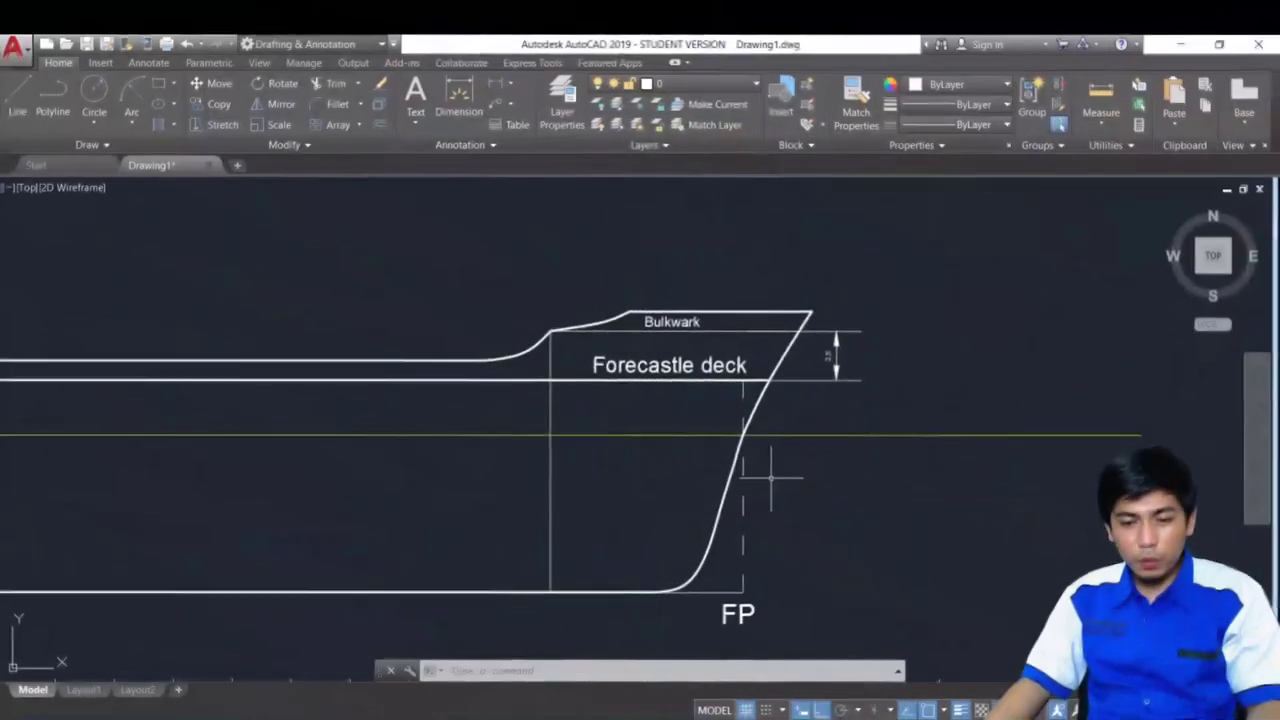
Switch back to AutoCAD and, with ortho off, draw a 12-unit stem guide line at 255° from where the waterline meets the FP vertical
scroll(771, 486, "down", 5)
scroll(798, 383, "up", 5)
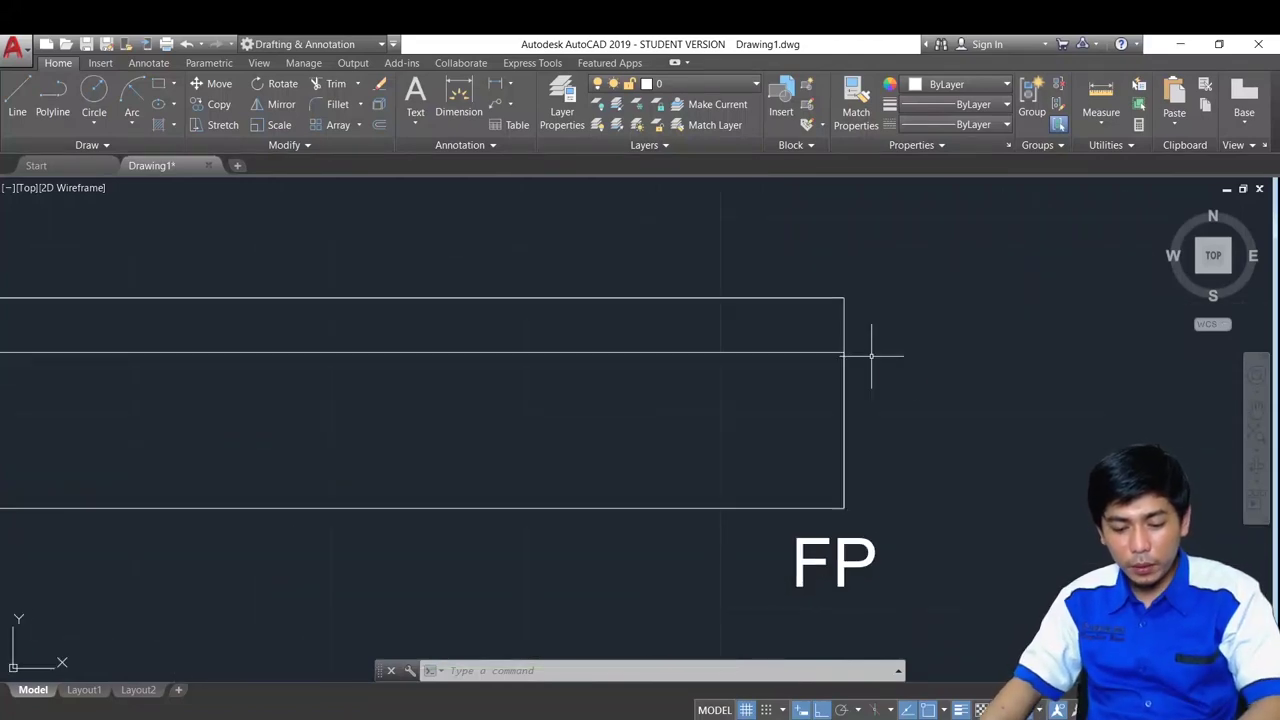
type("in")
key("Return")
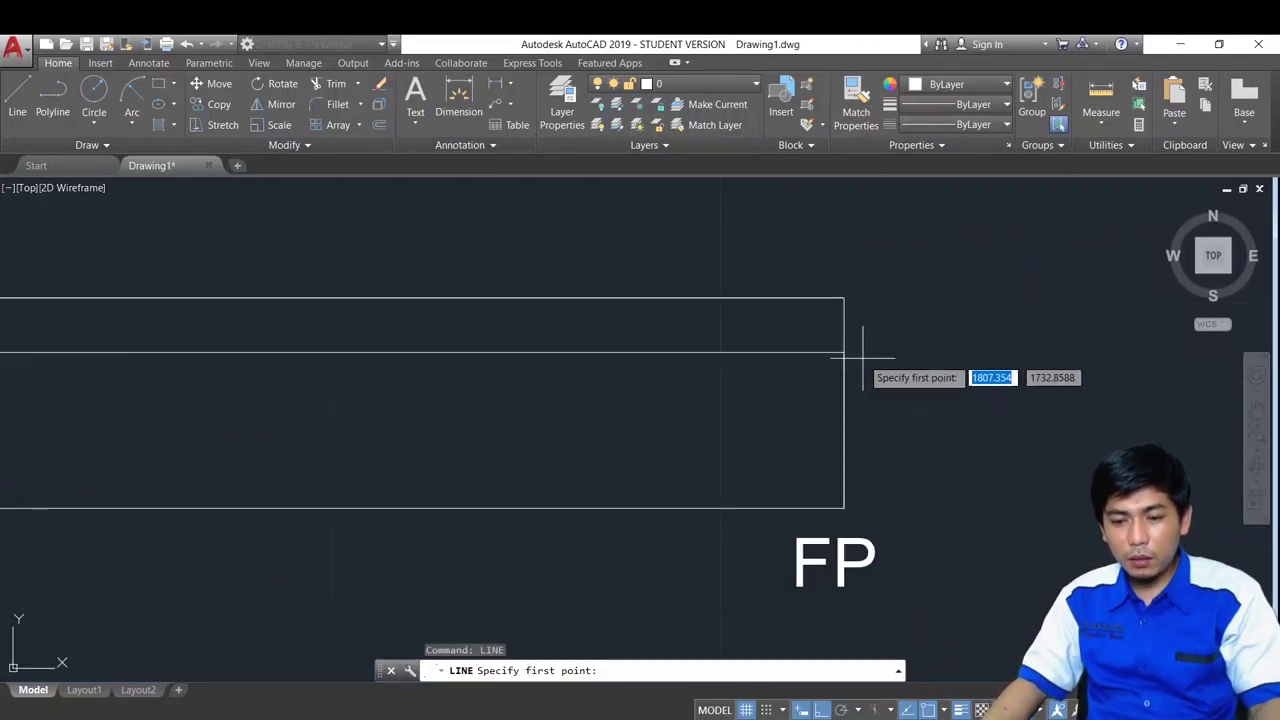
scroll(852, 352, "up", 3)
left_click(812, 343)
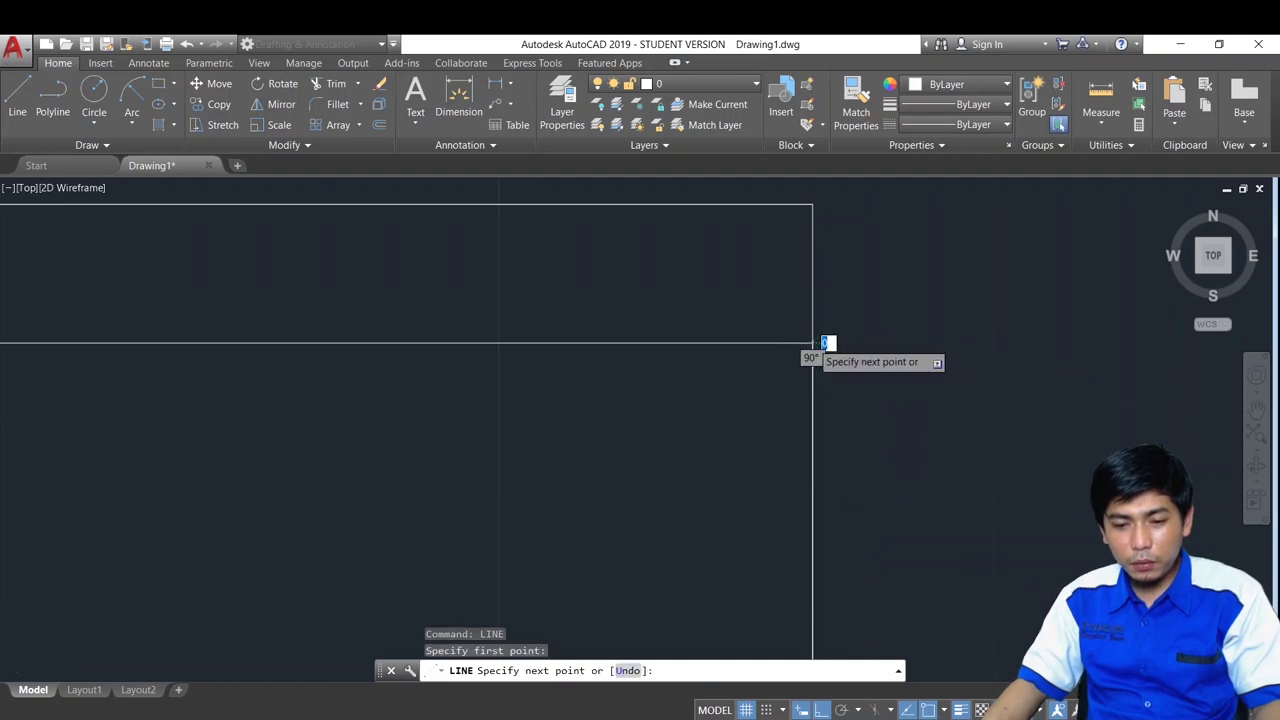
scroll(812, 343, "down", 3)
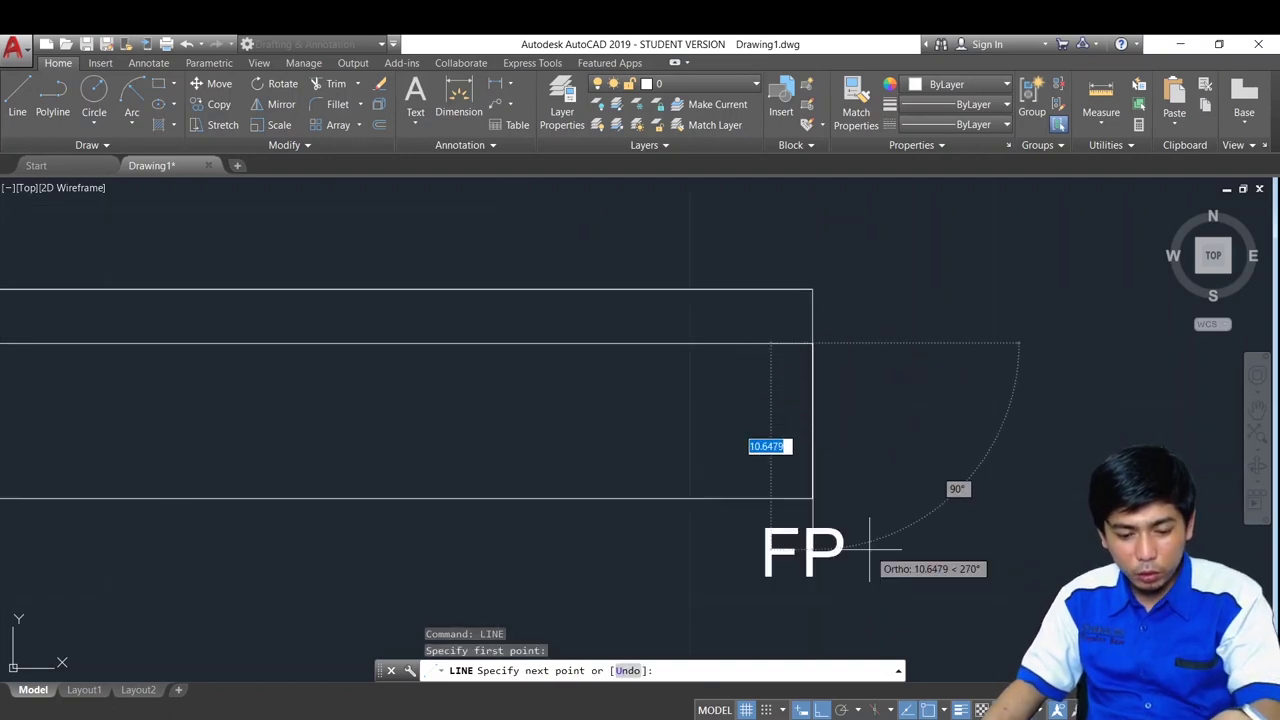
key("F8")
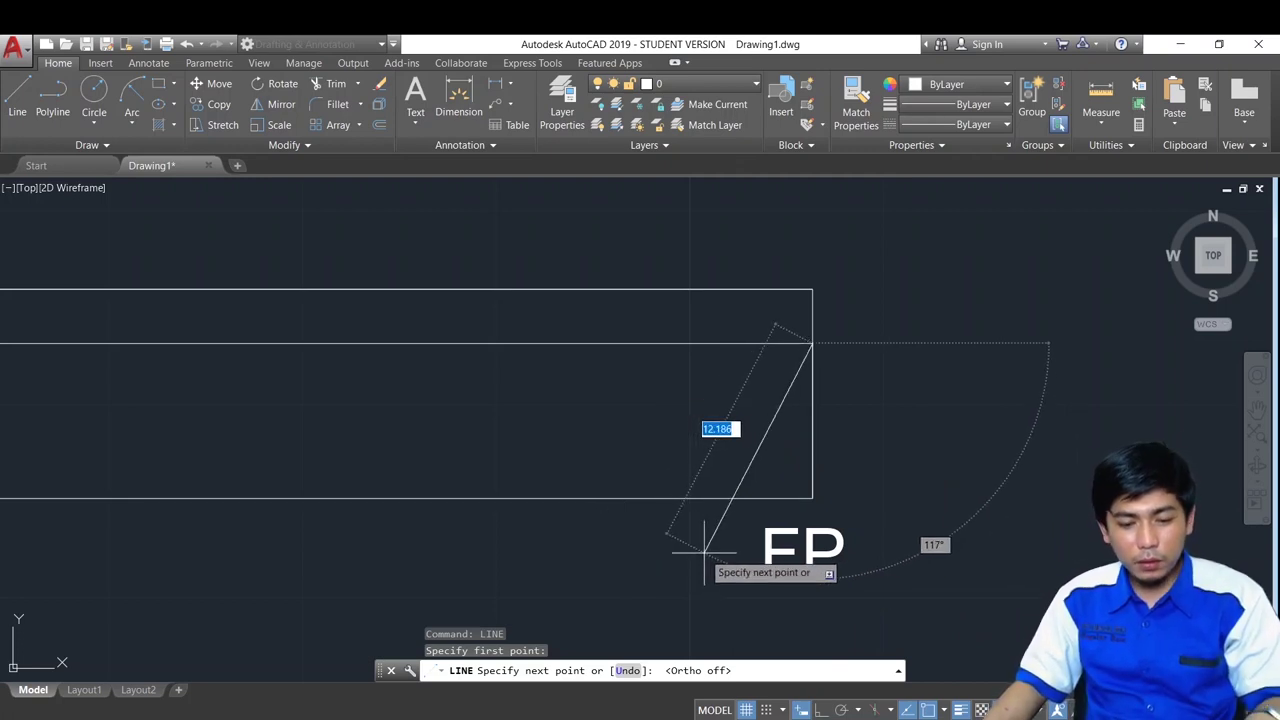
type("@")
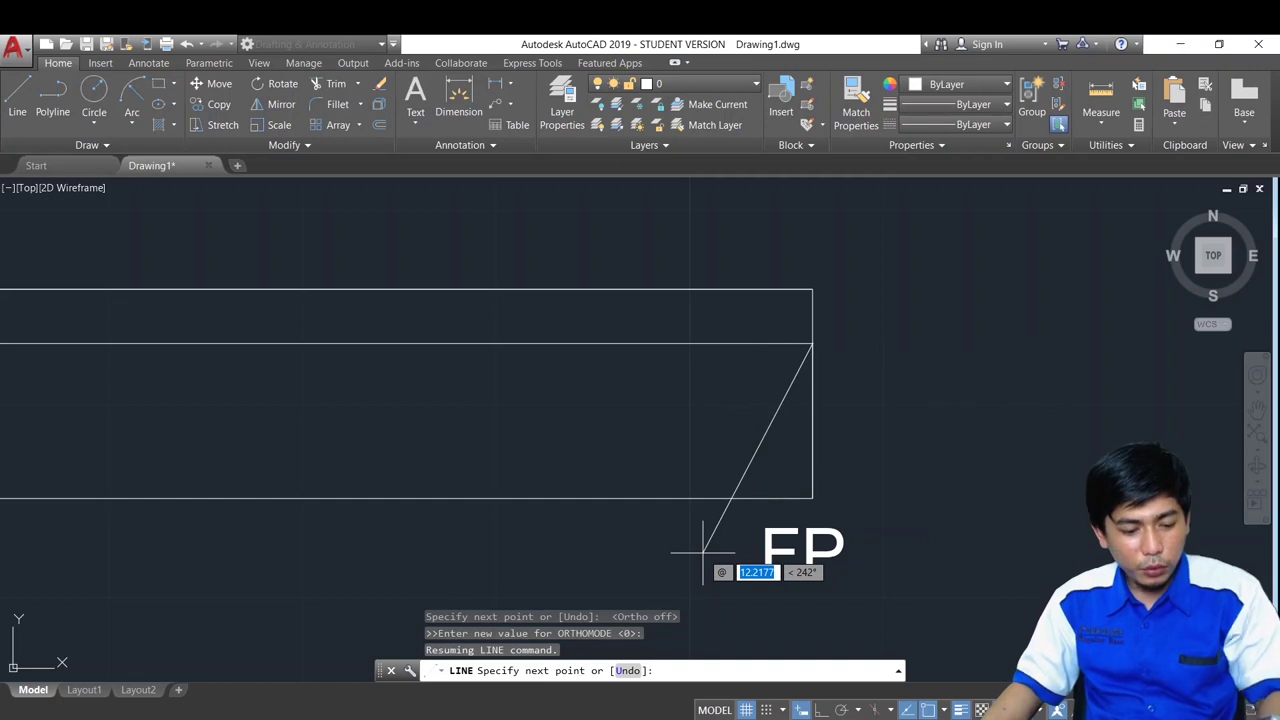
type("12")
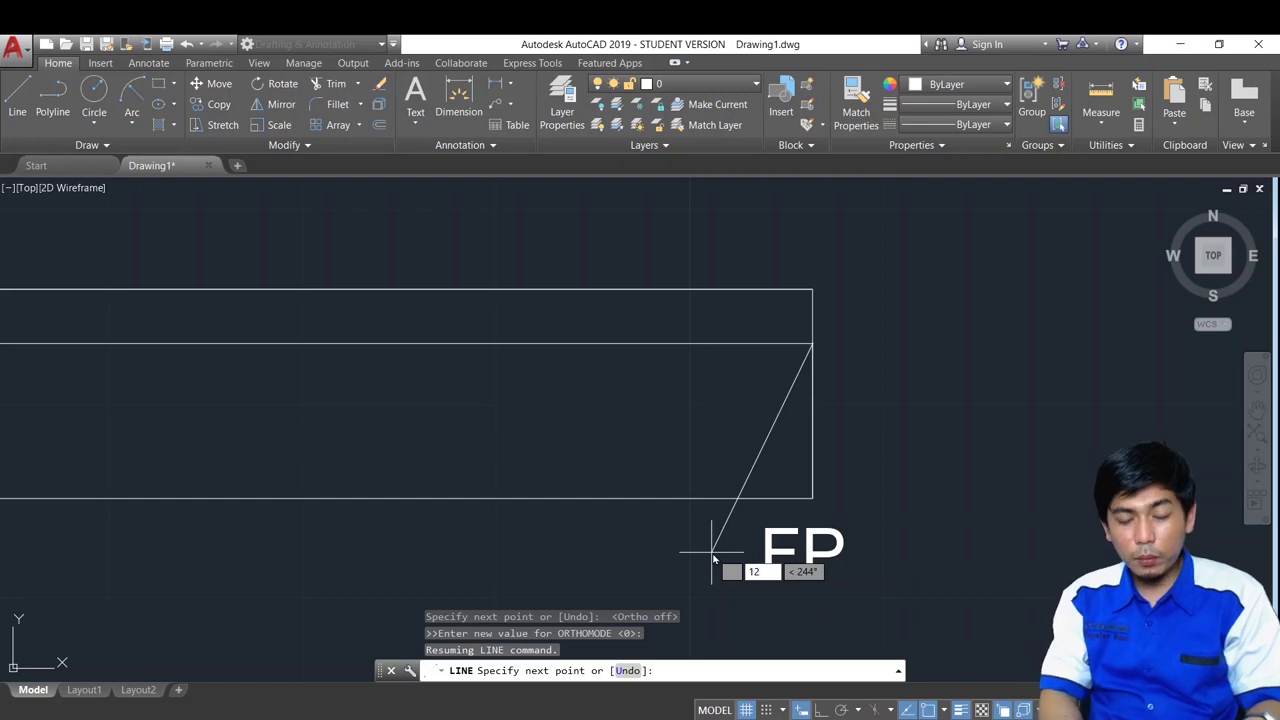
key("Tab")
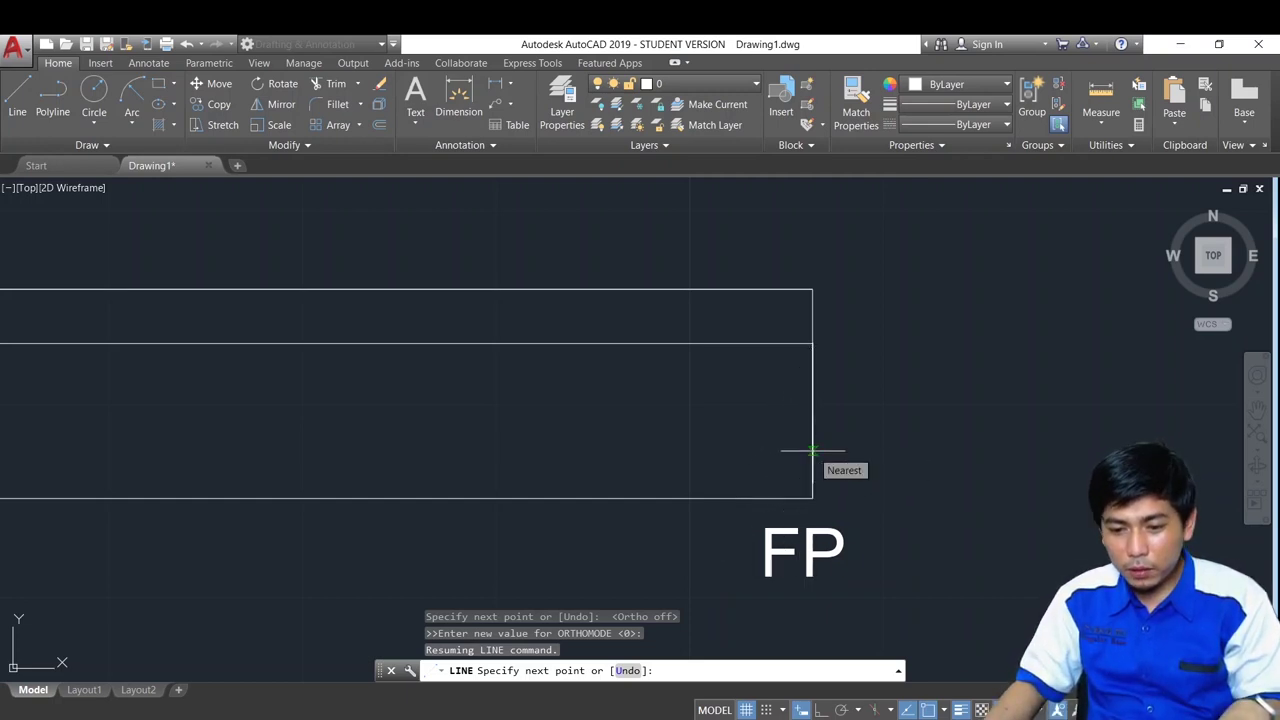
scroll(810, 451, "up", 2)
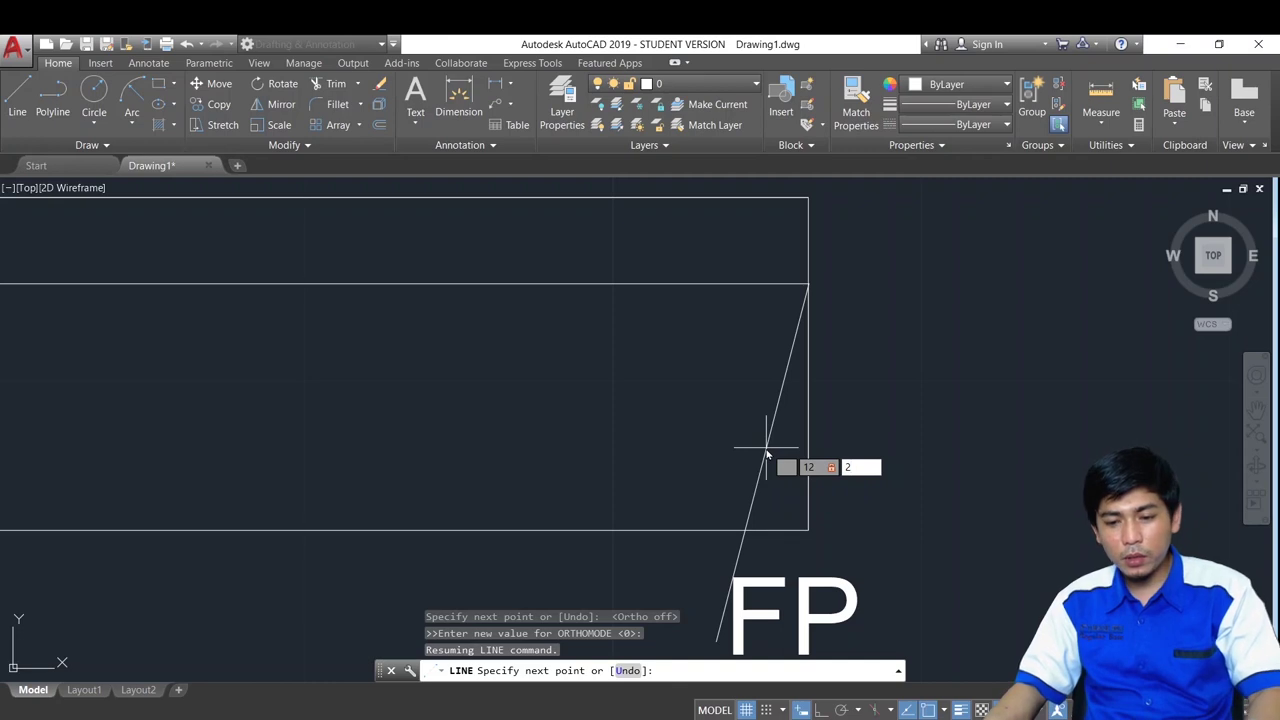
key("Return")
key("Return")
scroll(700, 435, "down", 2)
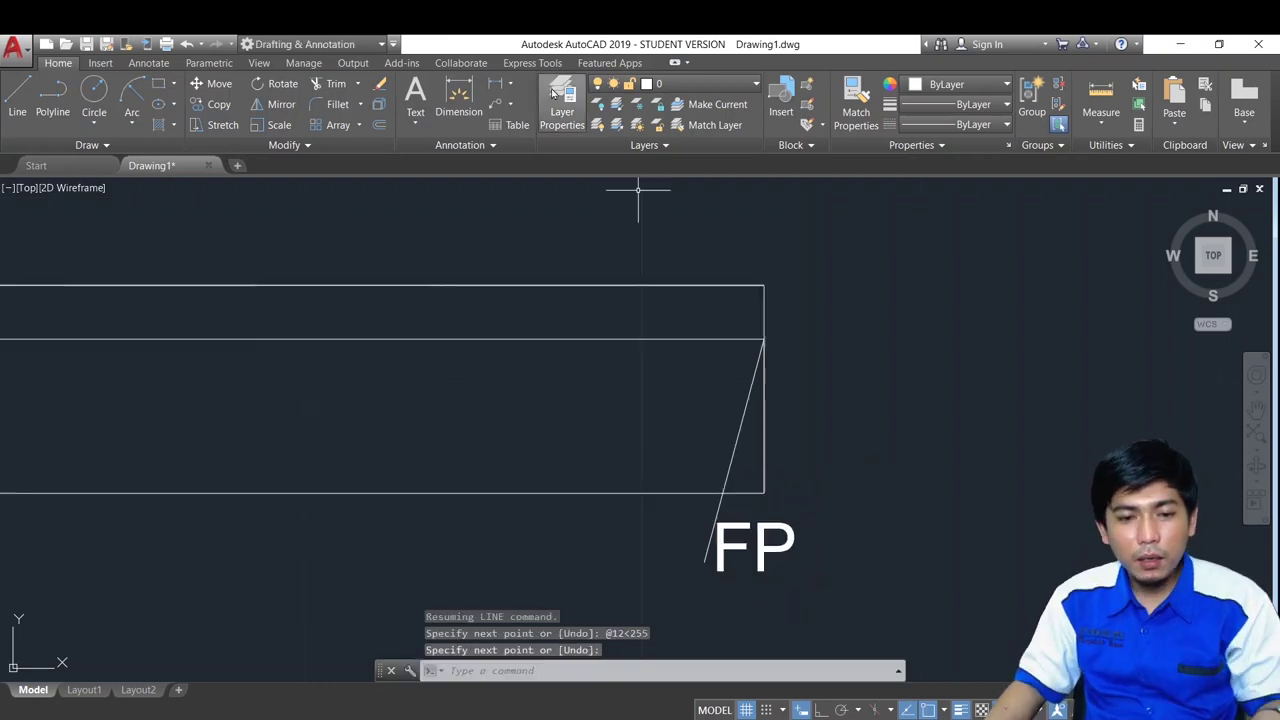
Add an angular dimension between the inclined stem guide line and the FP vertical
left_click(505, 84)
left_click(527, 177)
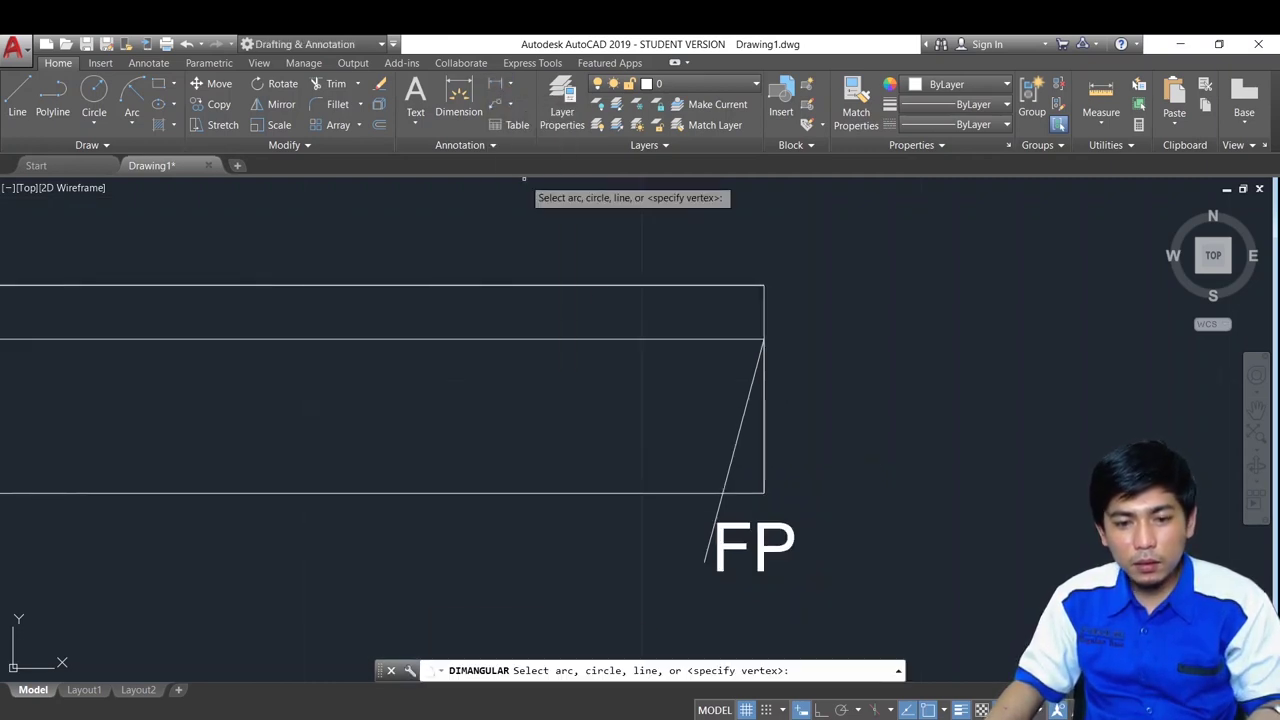
scroll(736, 439, "up", 3)
left_click(736, 439)
left_click(847, 455)
left_click(803, 446)
scroll(766, 478, "down", 2)
scroll(768, 478, "down", 3)
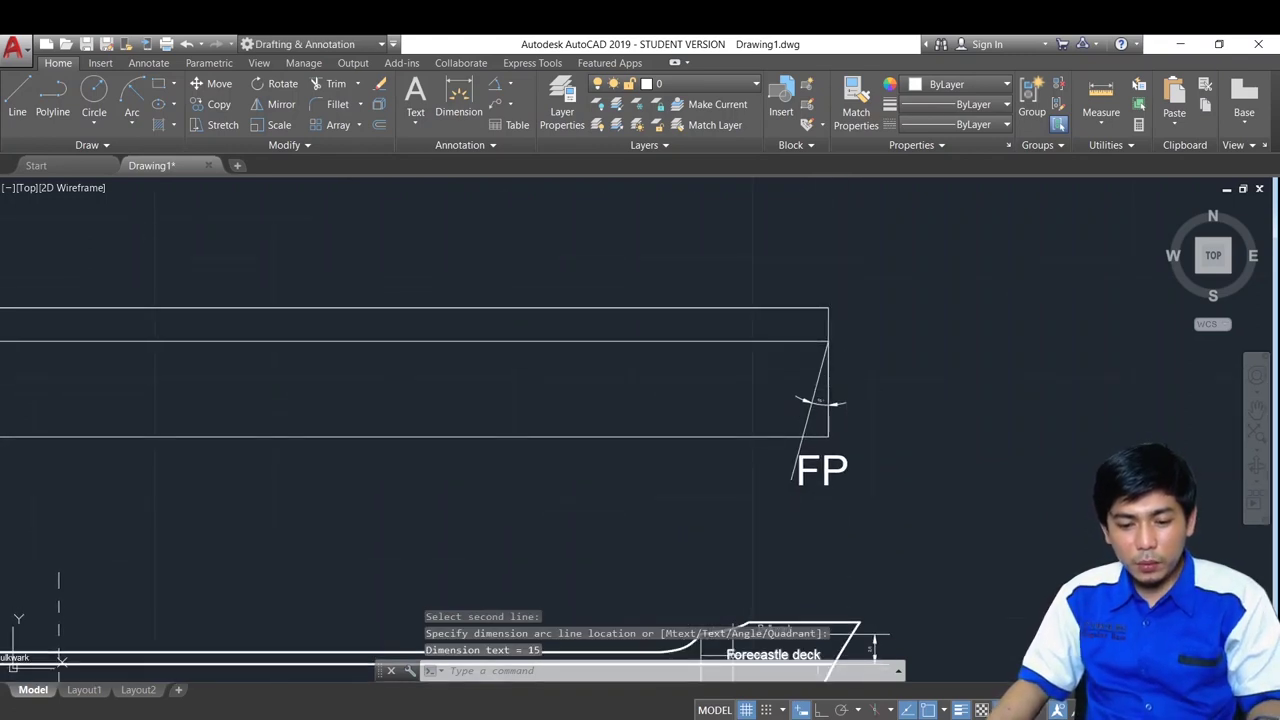
Switch to Excel and examine the bow diagram, the main dimensions table and the bulbous bow parameters
key("alt+Tab")
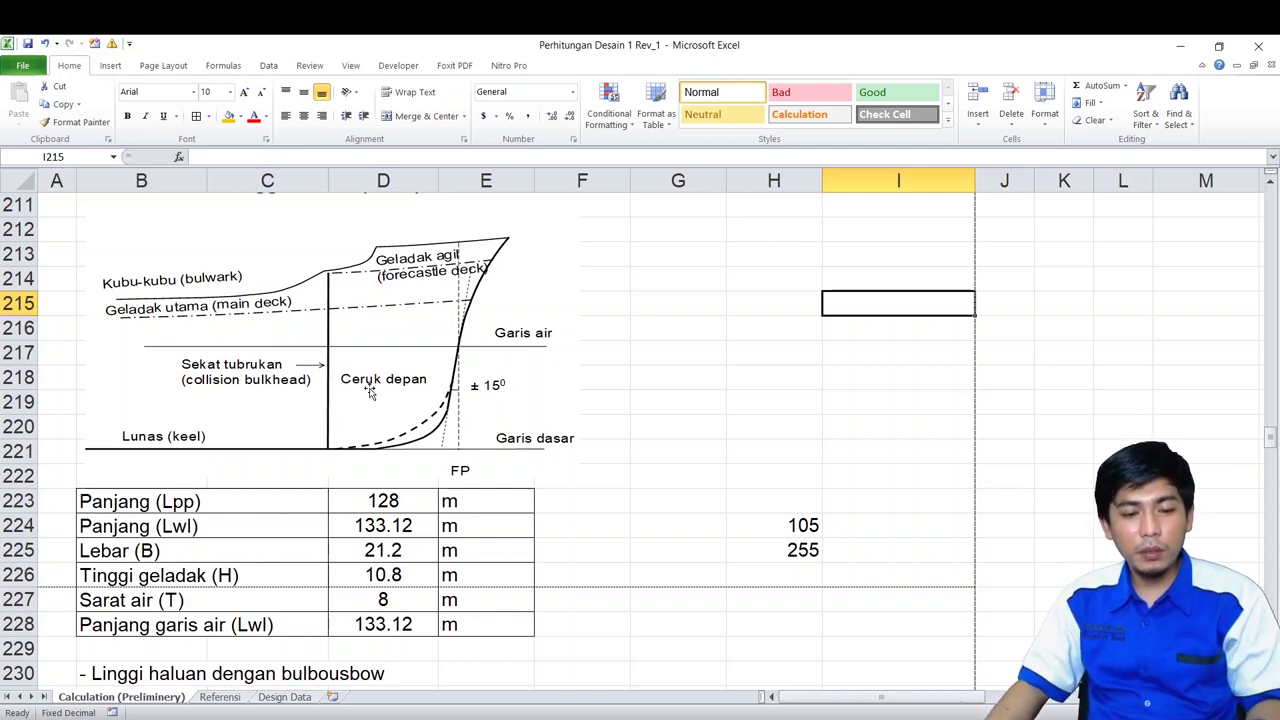
scroll(369, 392, "down", 4)
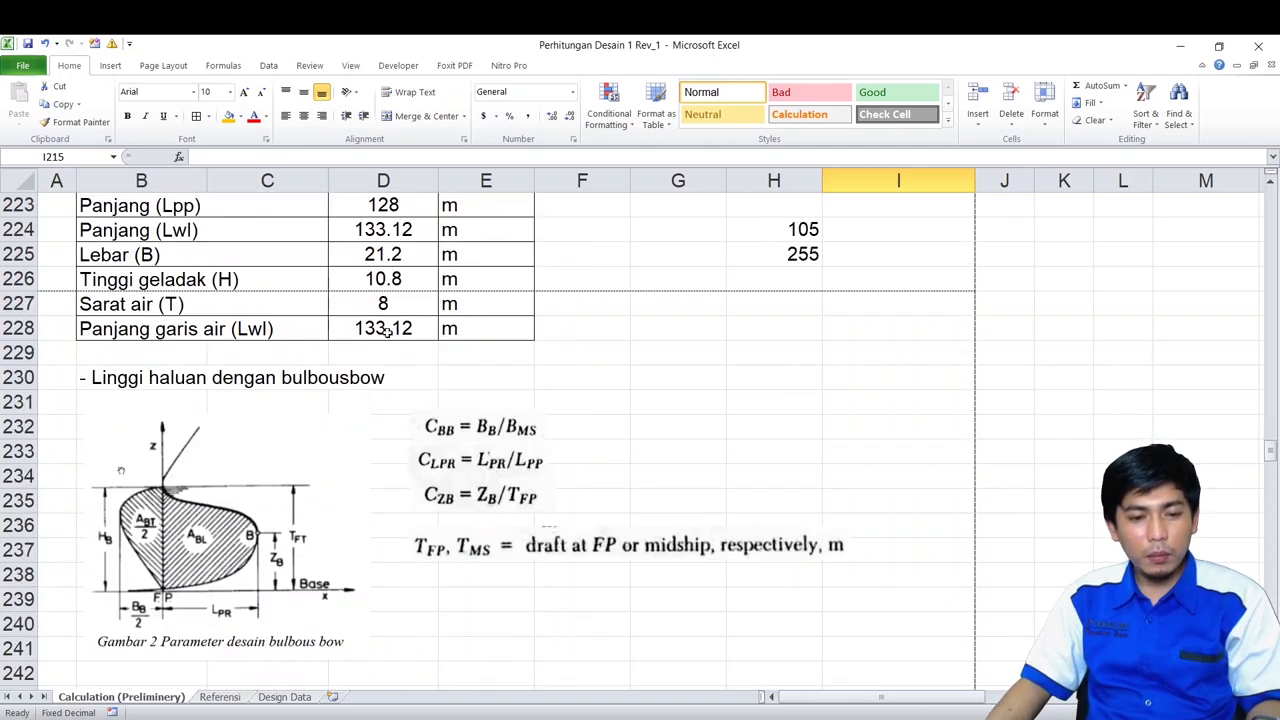
left_click(387, 332)
scroll(387, 332, "up", 2)
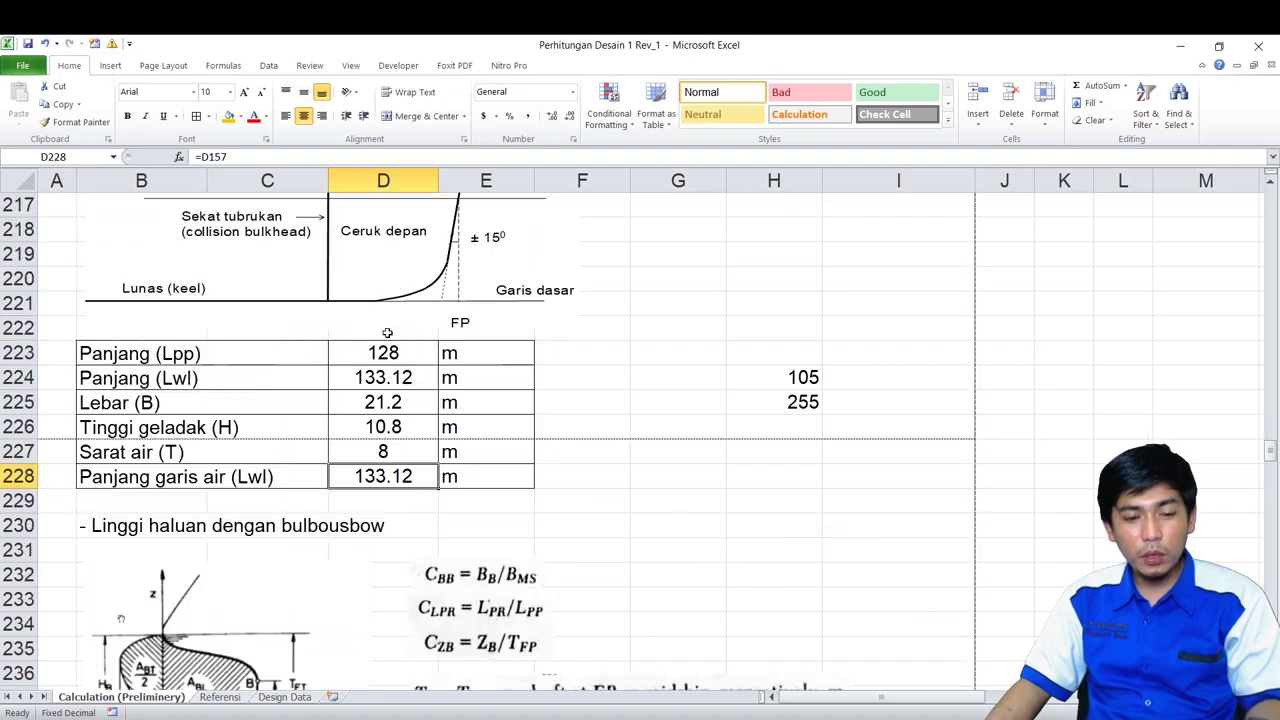
mouse_move(761, 713)
scroll(654, 372, "up", 2)
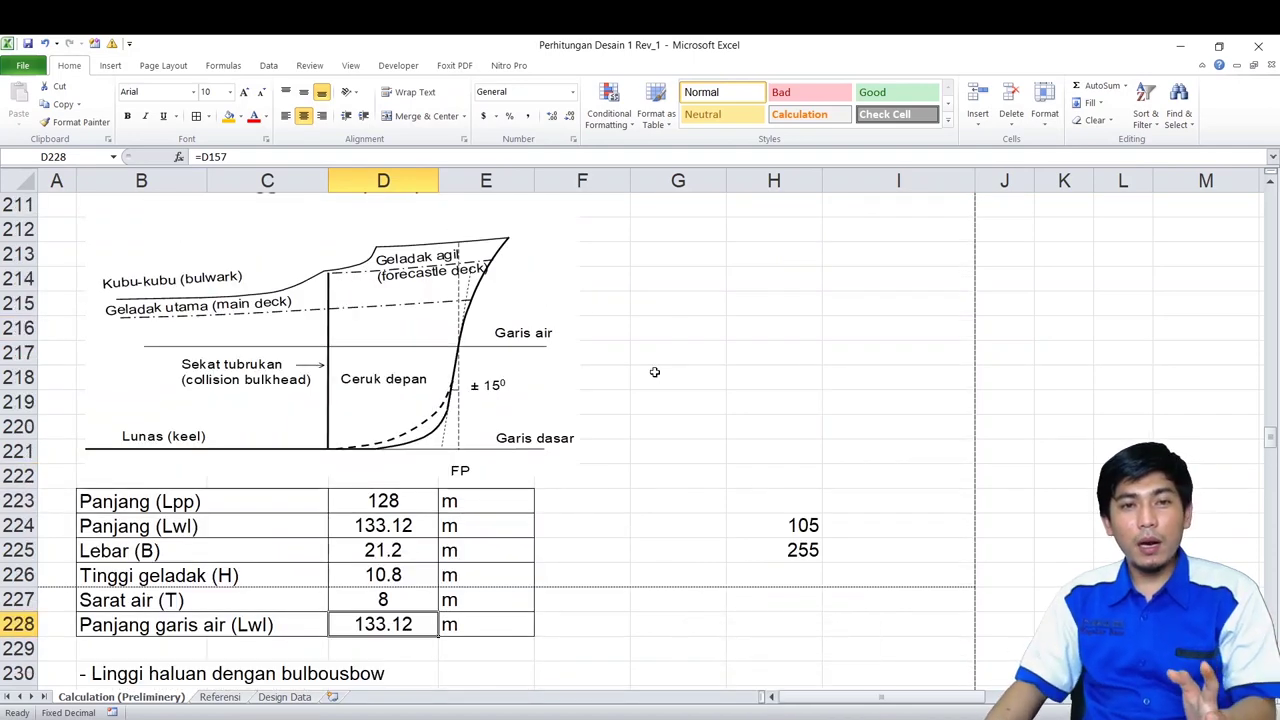
Switch back to AutoCAD and draw a horizontal frame baseline between the new outline and the existing profile, extending past AP and FP
key("alt+Tab")
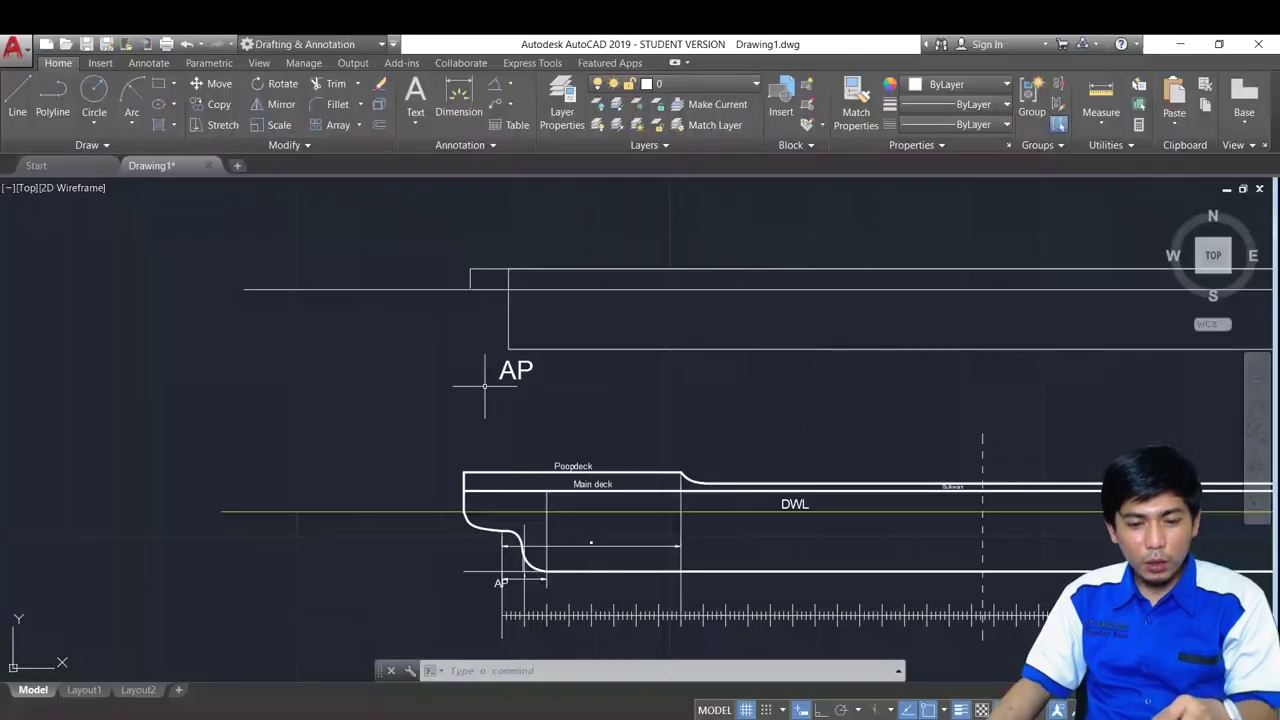
scroll(497, 388, "up", 3)
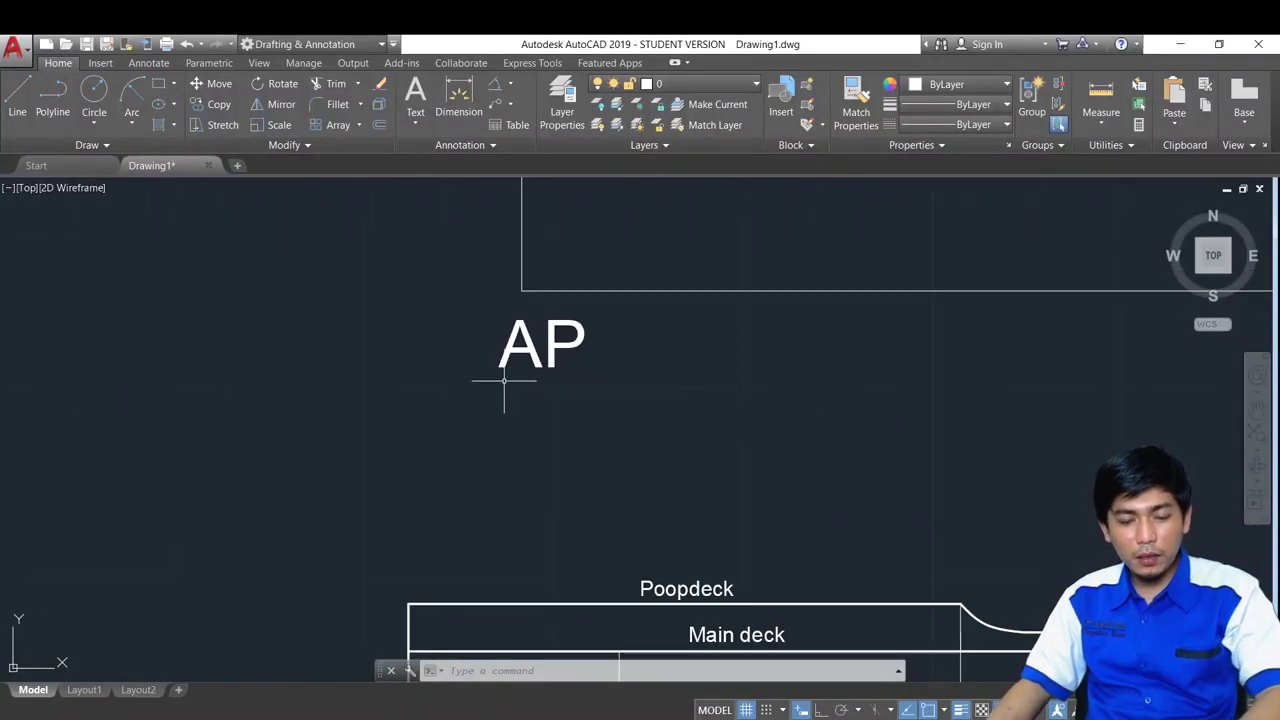
type("l")
key("Return")
scroll(356, 420, "down", 3)
left_click(295, 434)
scroll(295, 434, "down", 3)
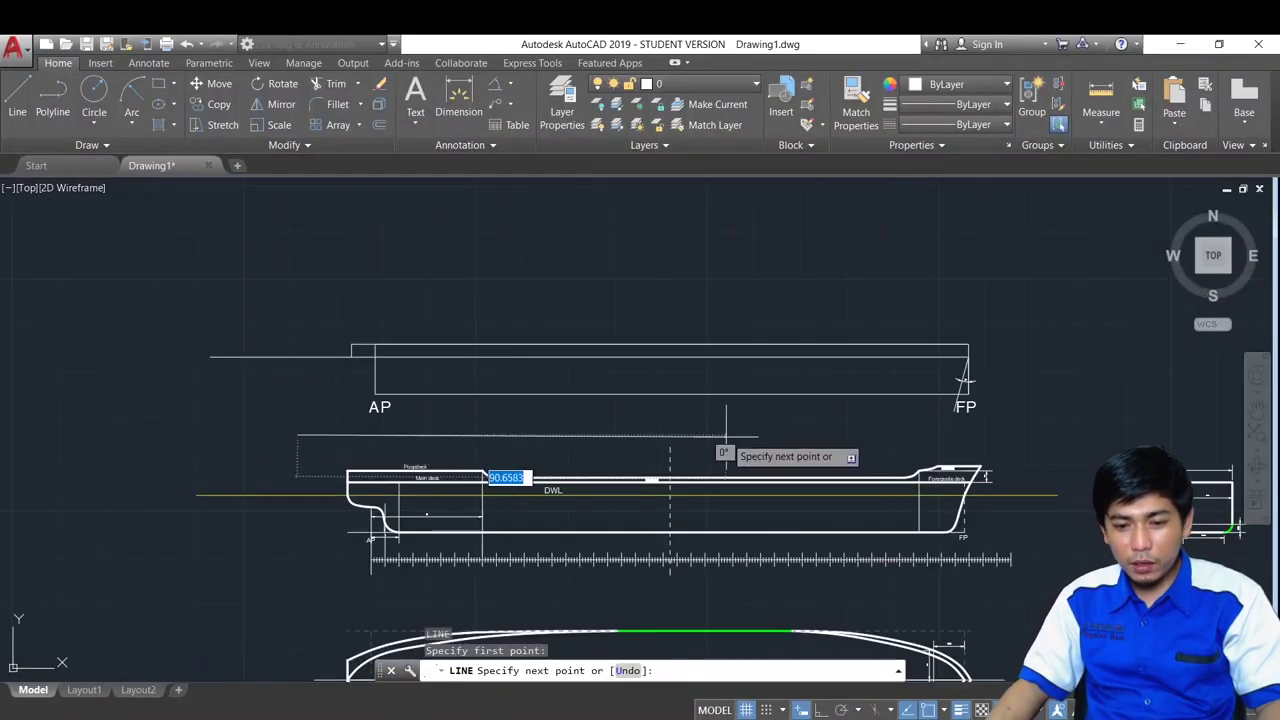
key("Escape")
Place a short vertical mark across the frame baseline directly below the AP perpendicular, erasing the leftover construction line
scroll(330, 437, "up", 5)
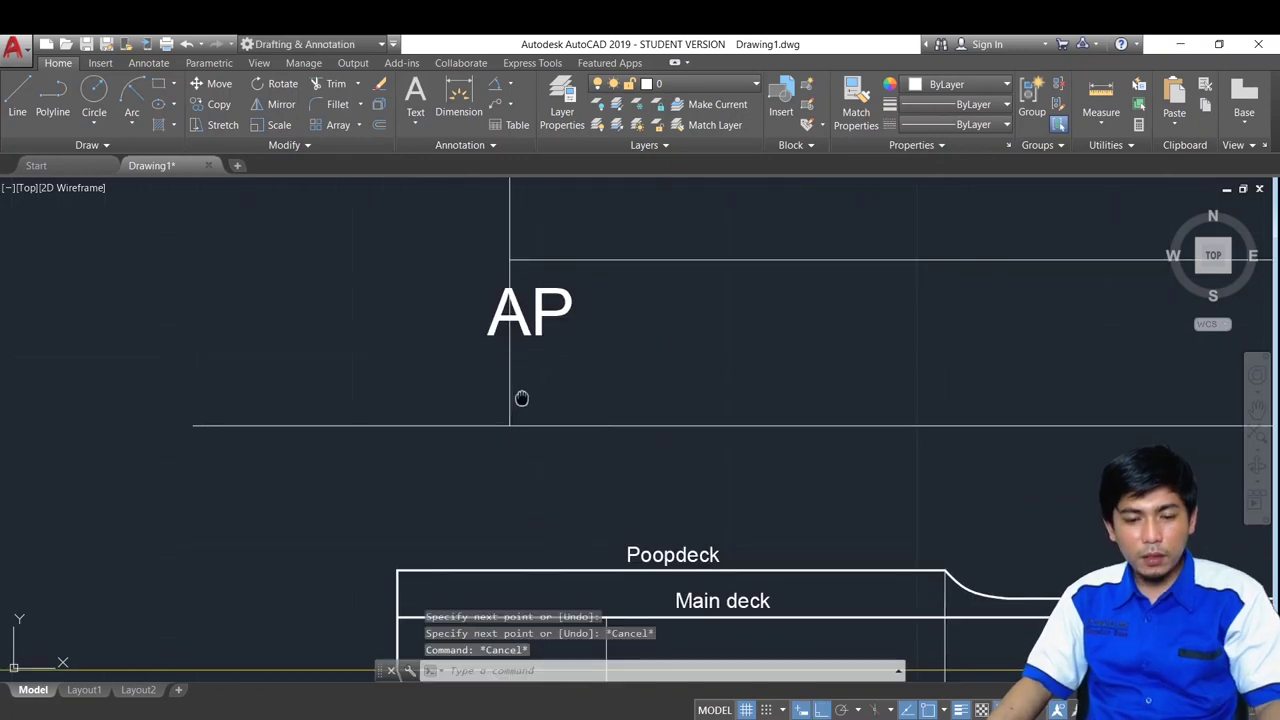
middle_click_drag(520, 397, 546, 406)
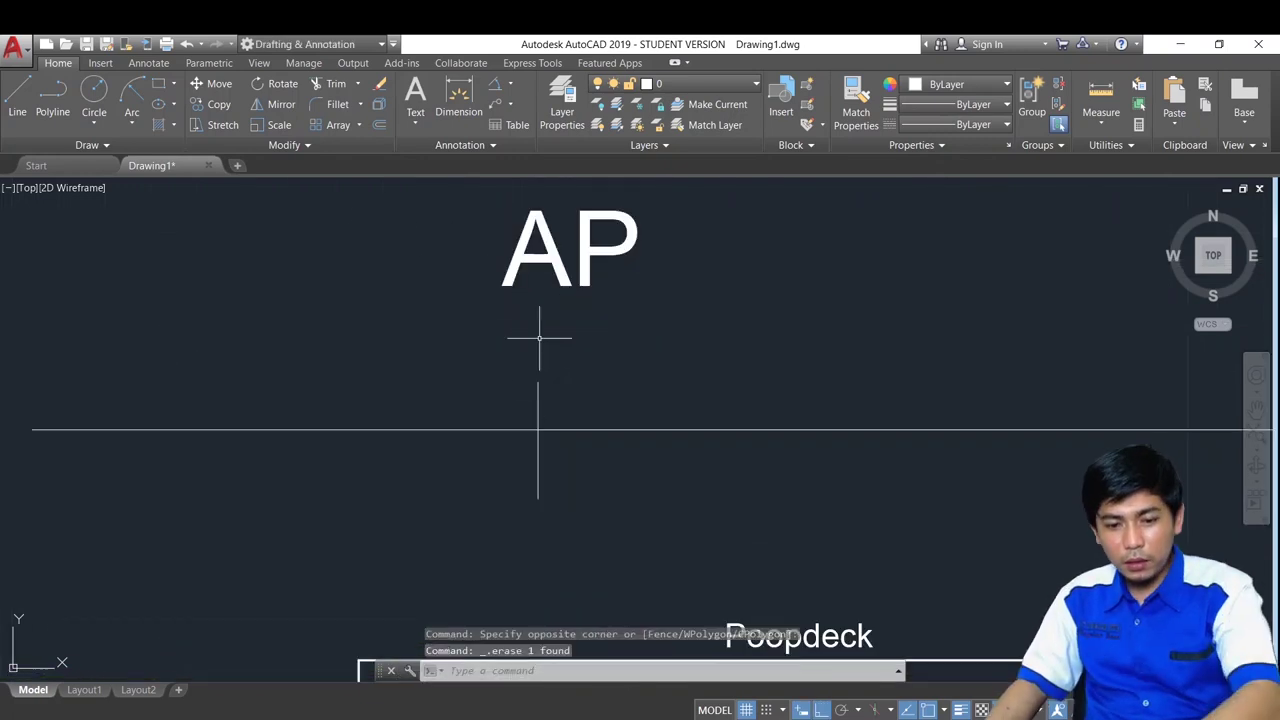
left_click(551, 463)
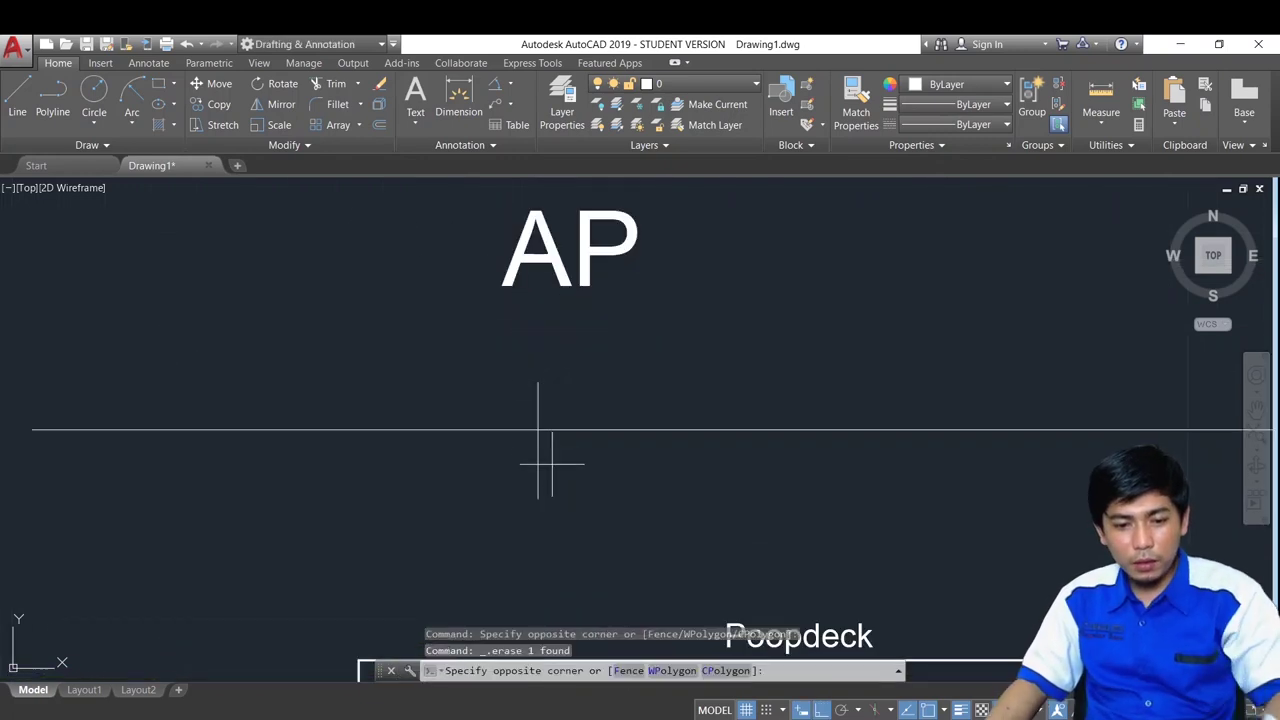
left_click(523, 444)
Switch to Excel and review the frame spacing calculation and its rule text above the summary table
scroll(523, 444, "up", 4)
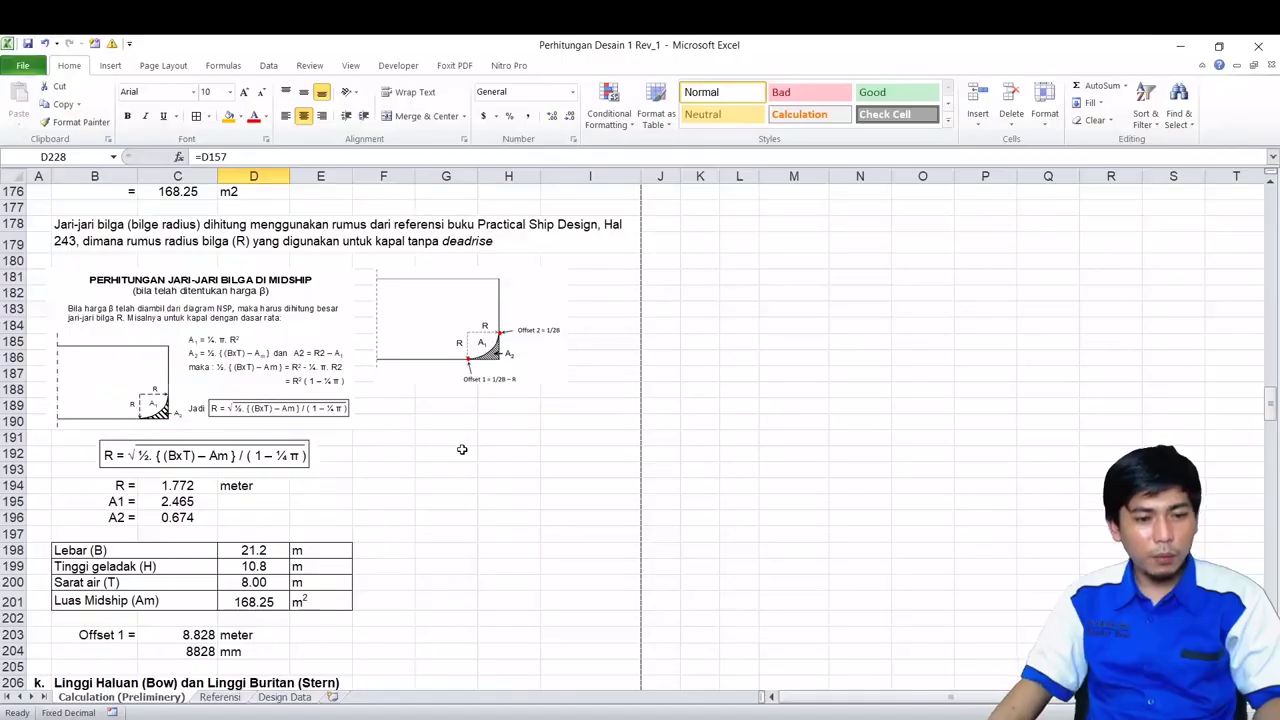
scroll(465, 452, "up", 4)
scroll(465, 452, "up", 10)
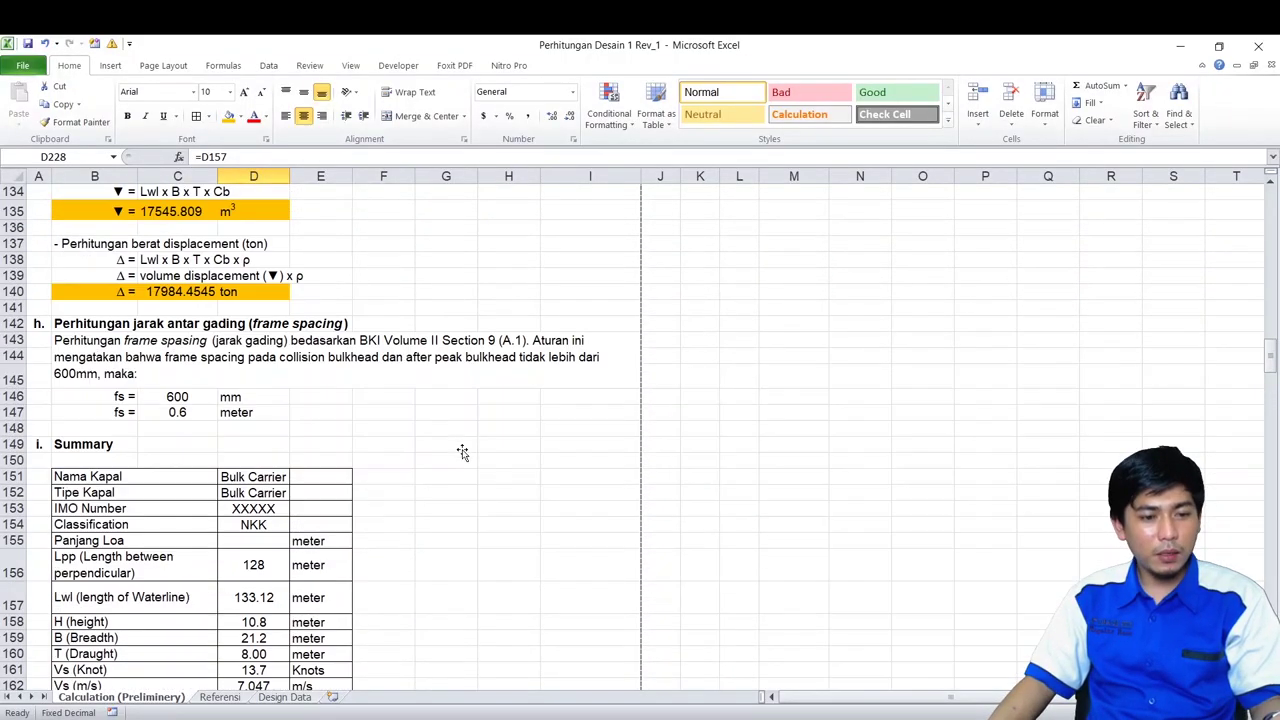
left_click(170, 397)
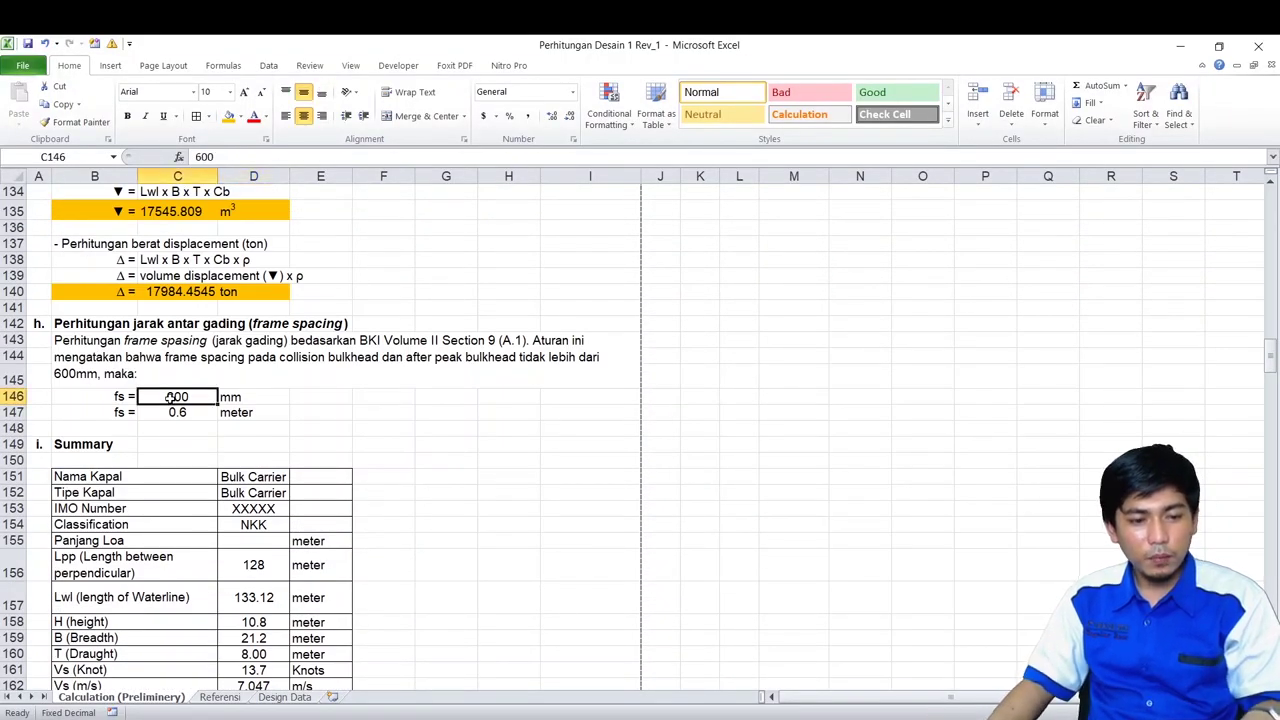
left_click(206, 366)
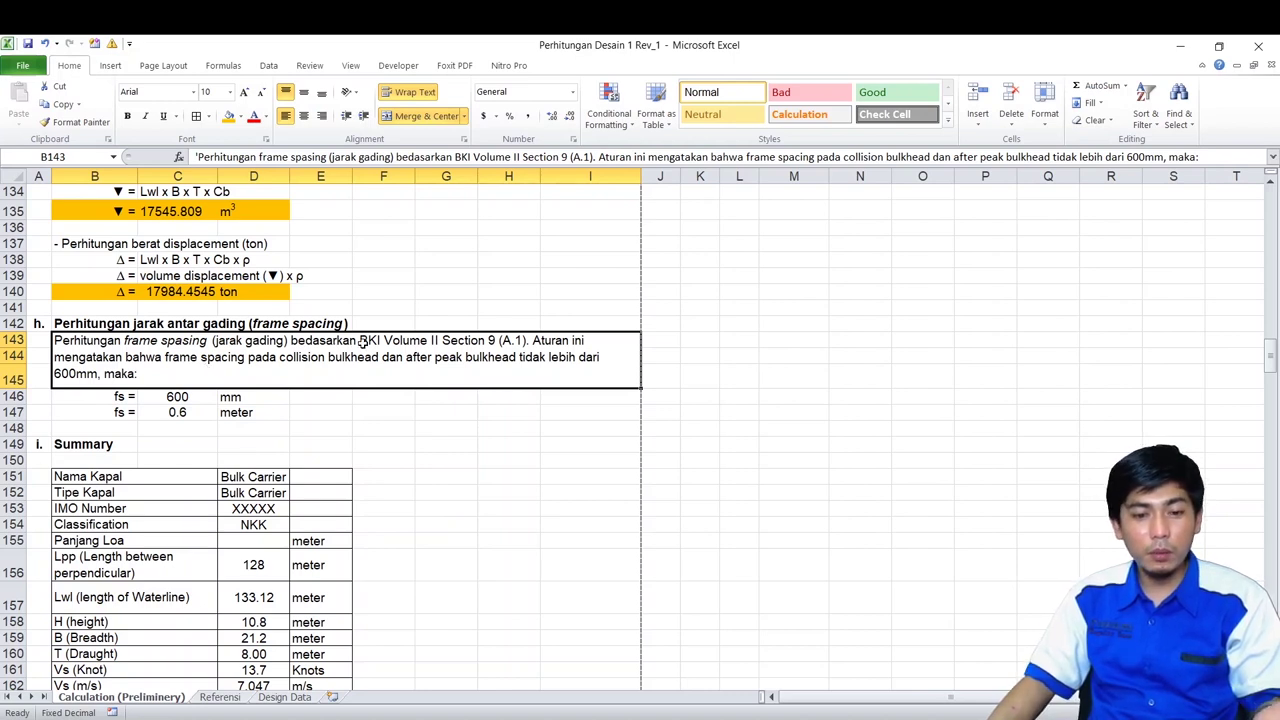
left_click(177, 396)
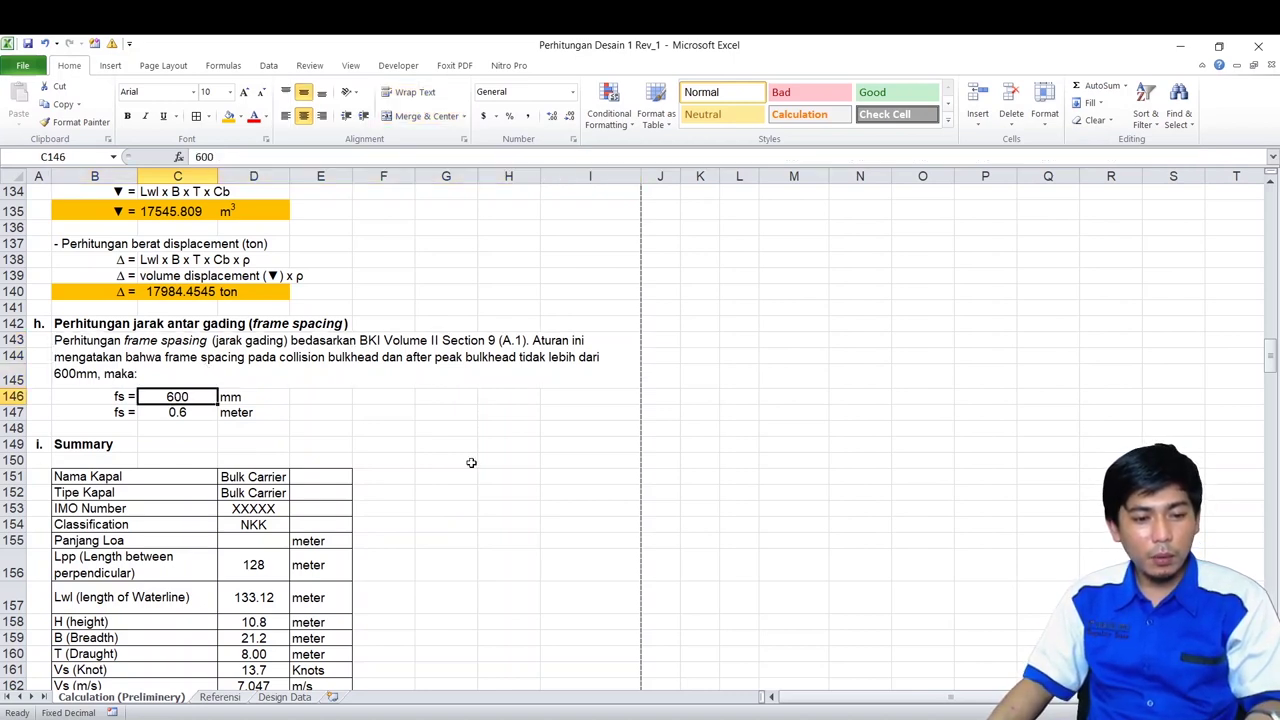
Switch back to AutoCAD and add a shorter vertical tick across the baseline, 0.6 units forward of the AP mark
key("alt+Tab")
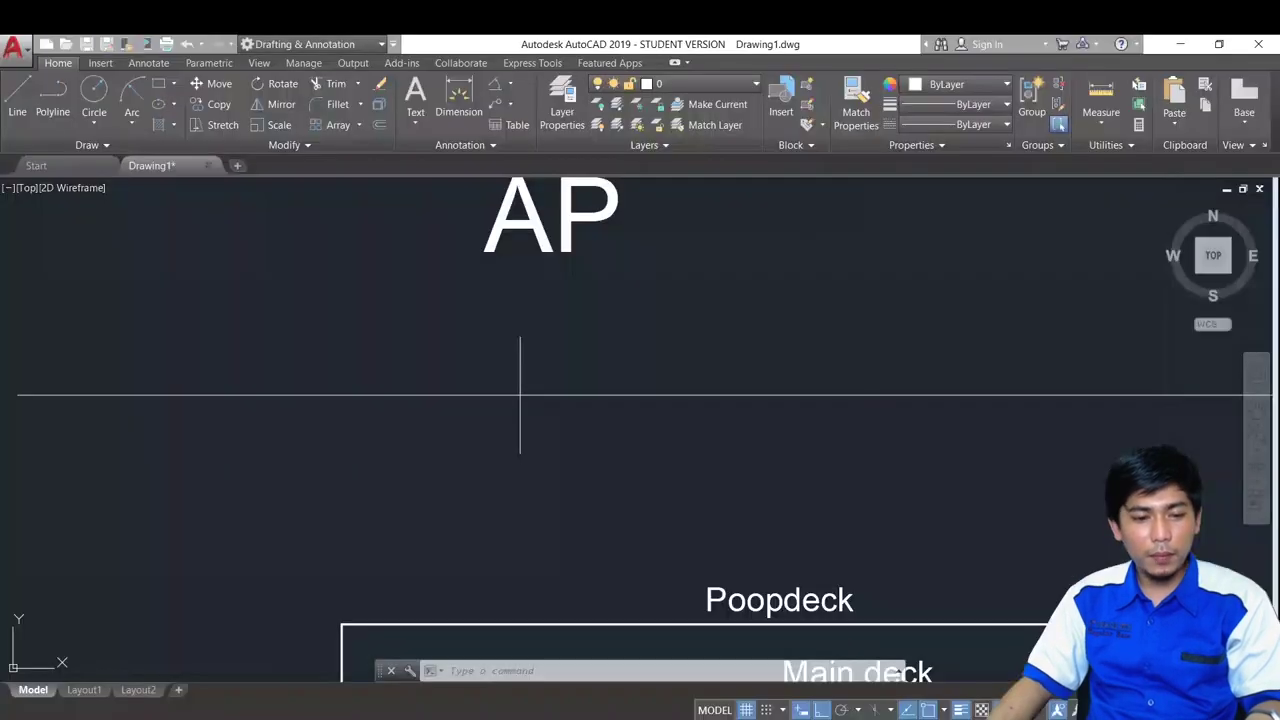
scroll(489, 368, "down", 2)
scroll(609, 360, "up", 2)
type("l")
key("Return")
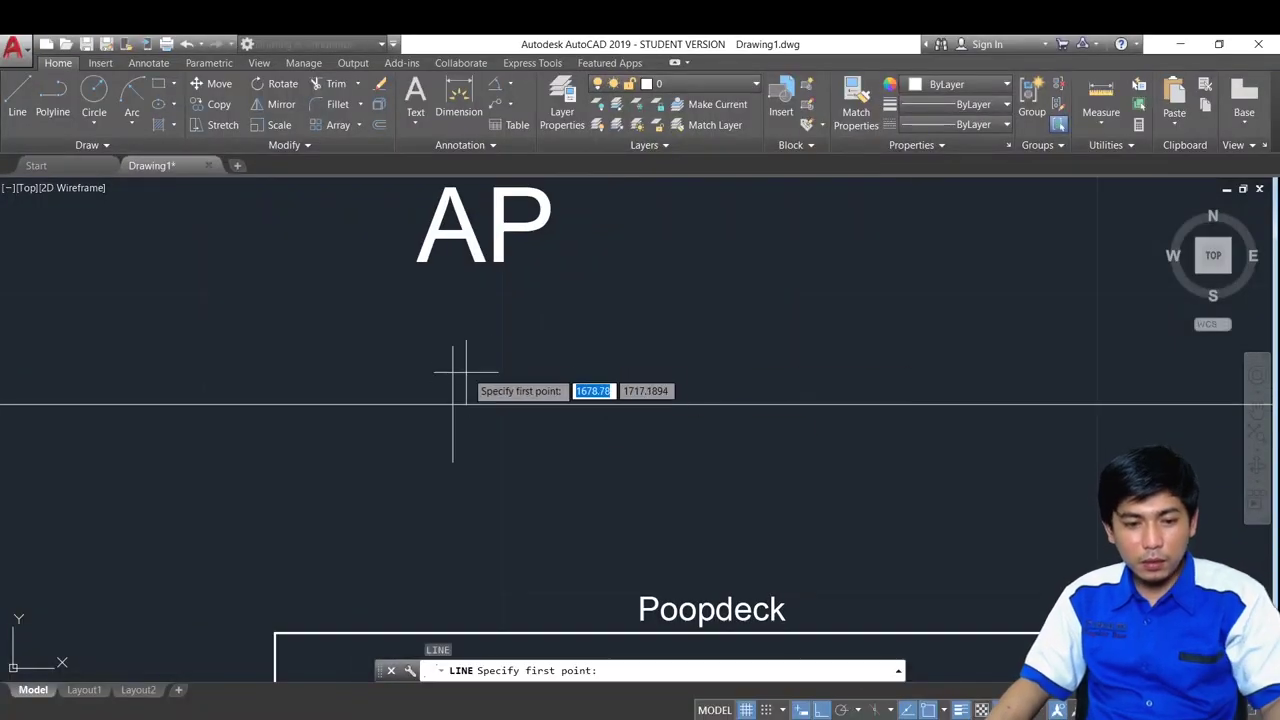
left_click(453, 346)
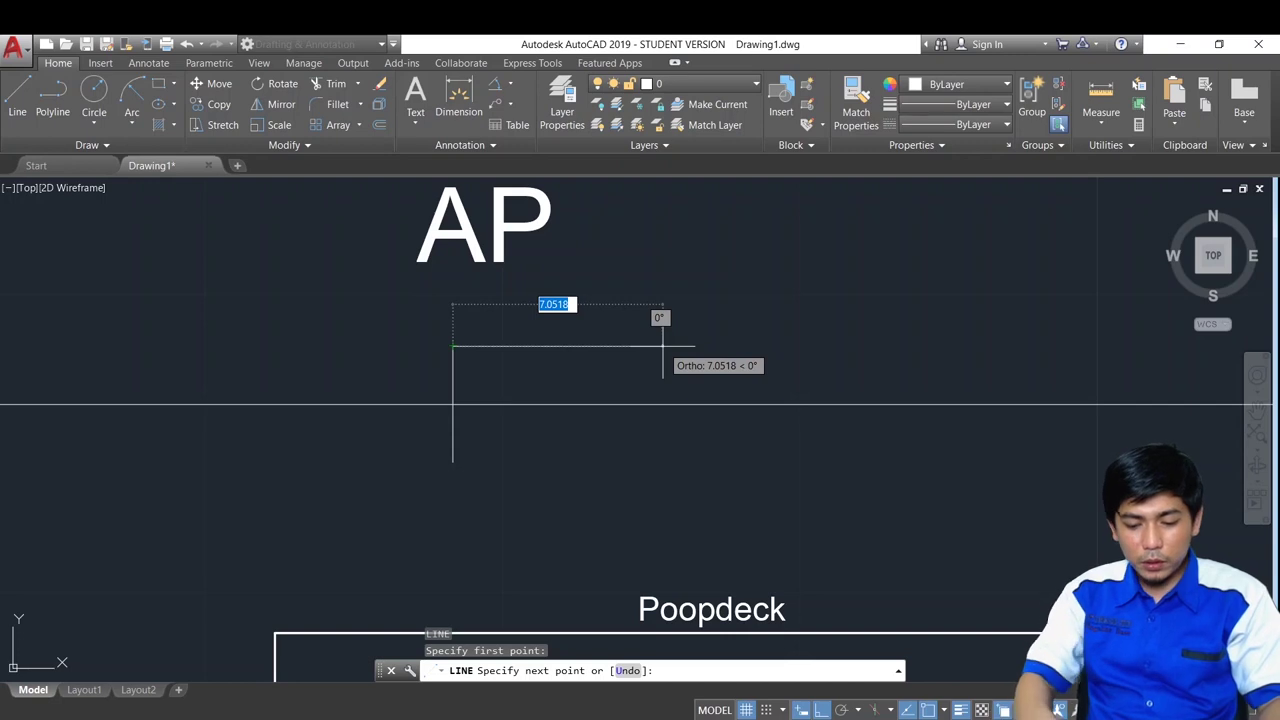
type("0.6")
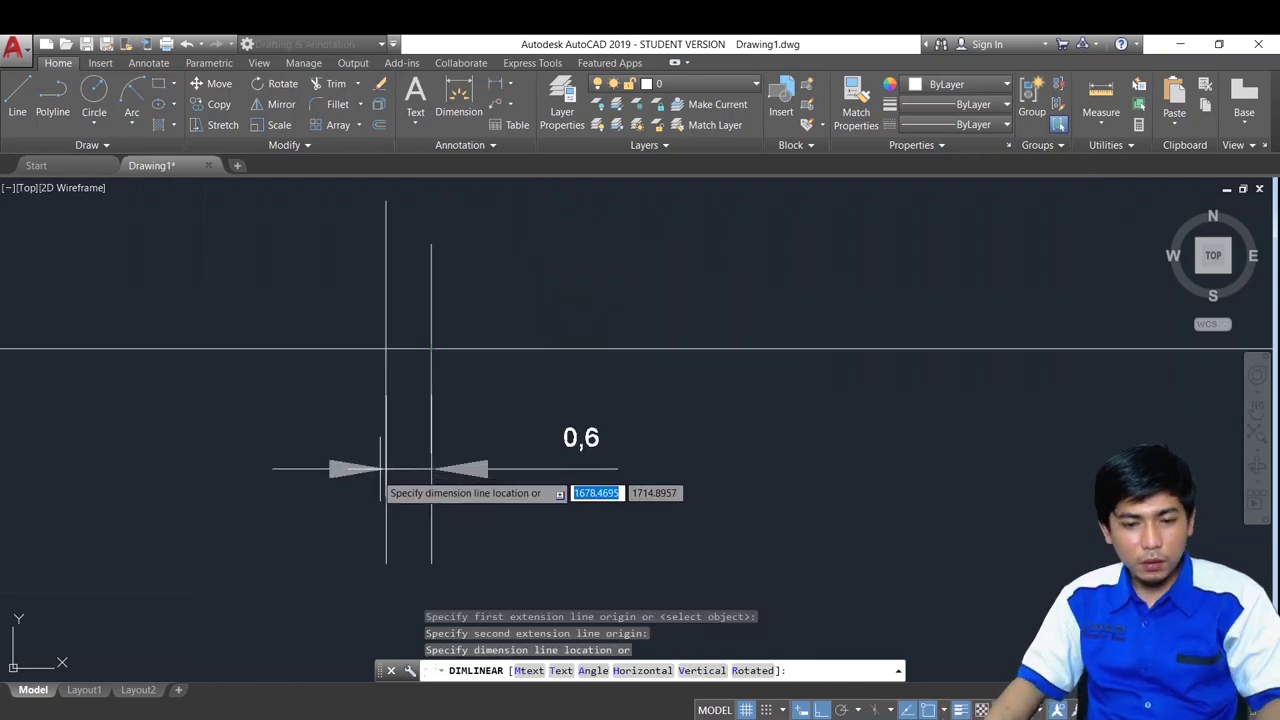
Check the spacing between the AP mark and the short tick with a linear dimension, and erase the dimension
scroll(390, 470, "down", 2)
scroll(390, 470, "up", 1)
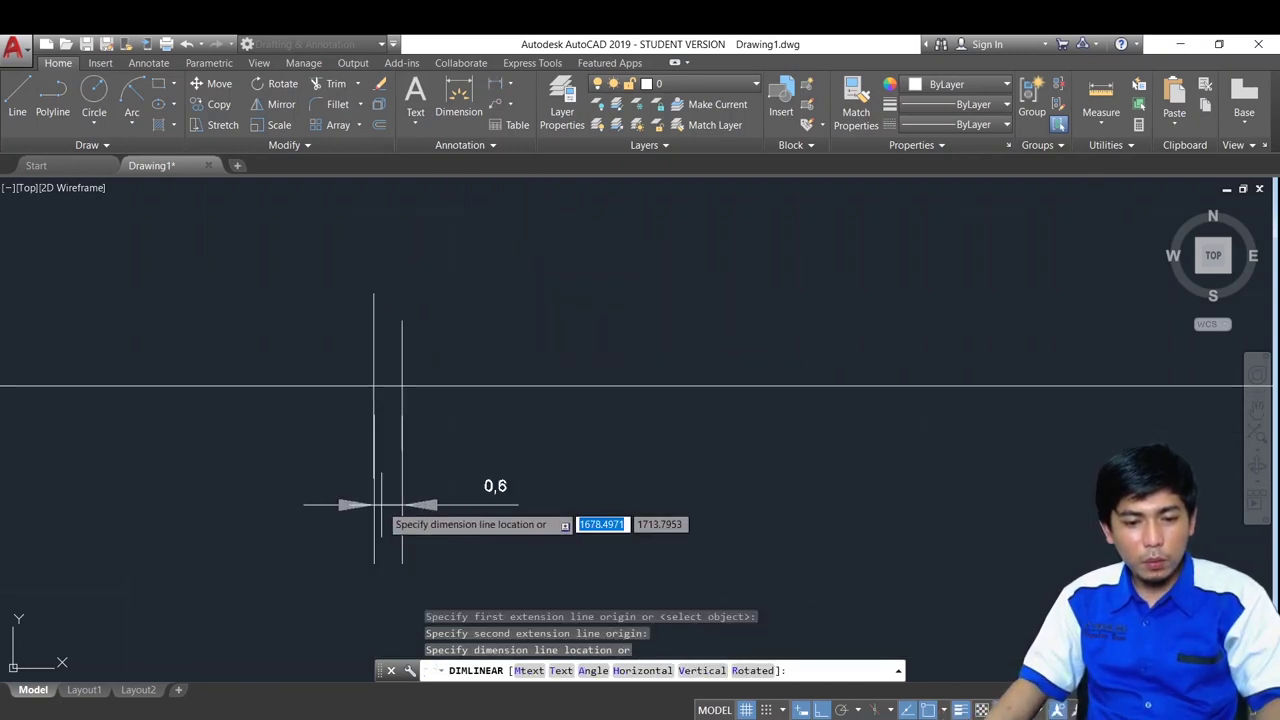
left_click(434, 492)
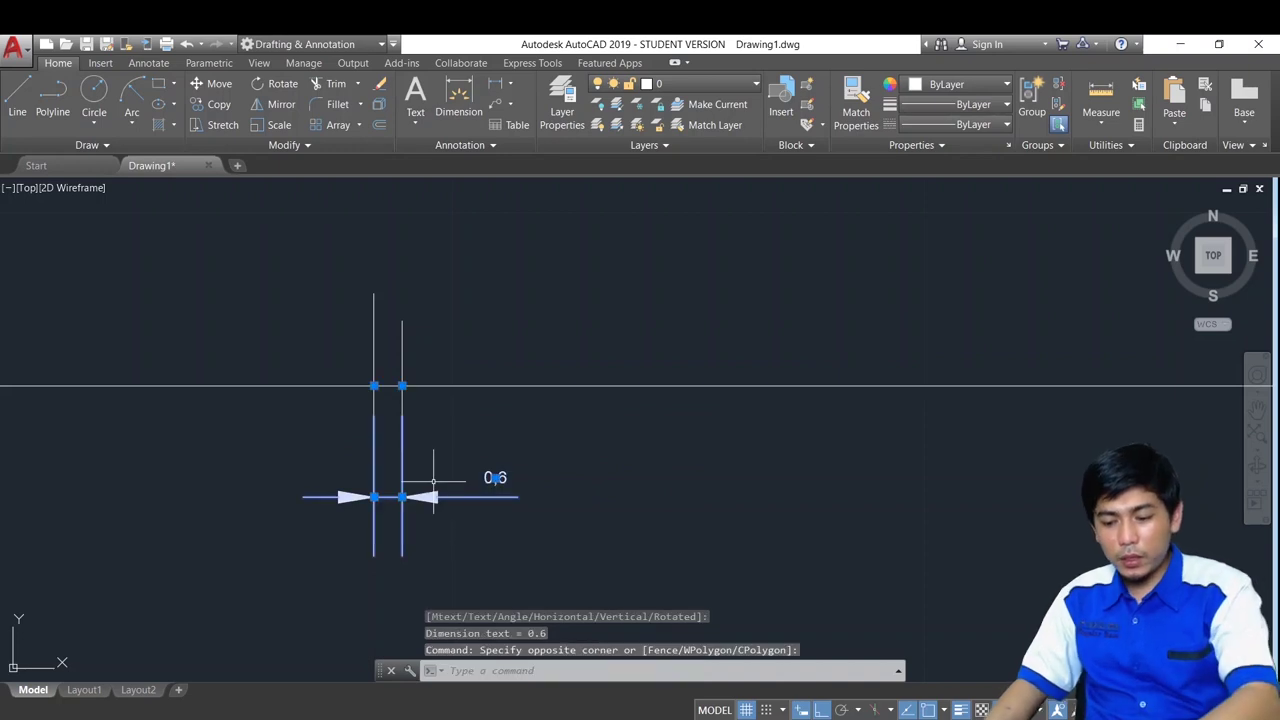
key("Delete")
Draw a vertical line at FP down to the frame baseline
scroll(429, 471, "down", 3)
scroll(431, 446, "up", 1)
scroll(424, 446, "down", 2)
scroll(749, 449, "down", 1)
middle_click_drag(931, 441, 750, 430)
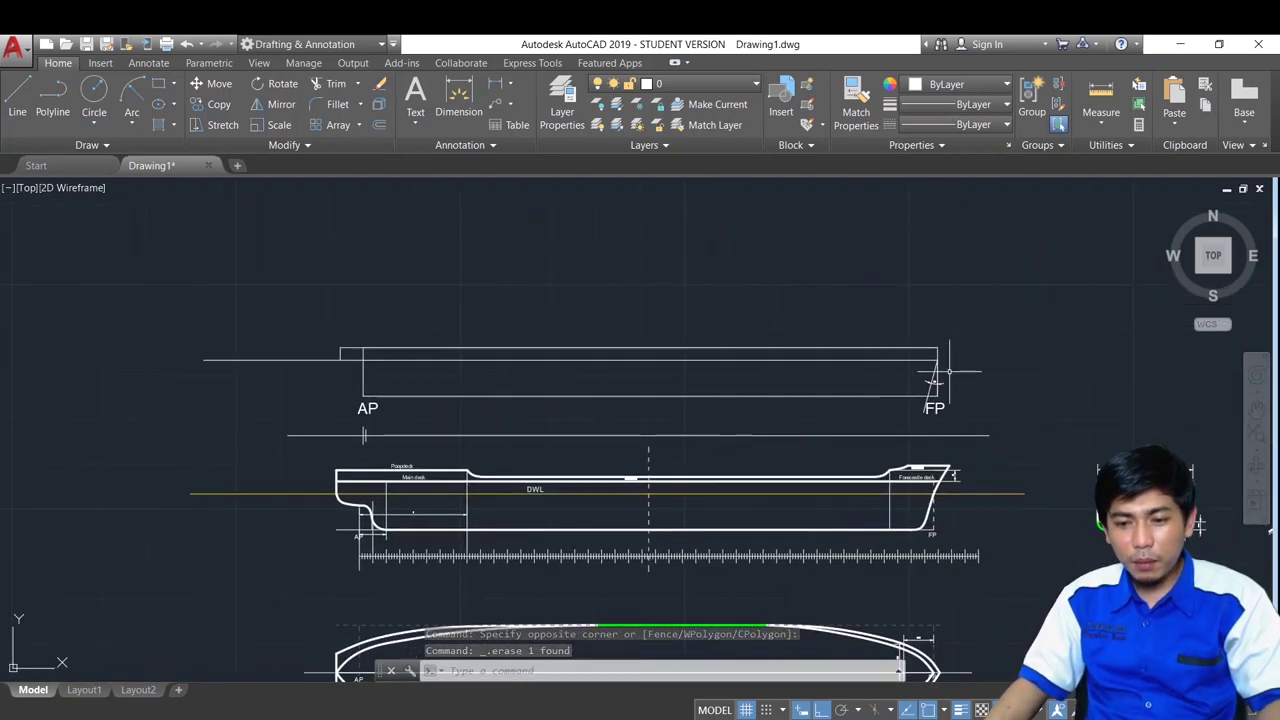
type("l")
key("Return")
scroll(940, 388, "up", 2)
left_click(935, 401)
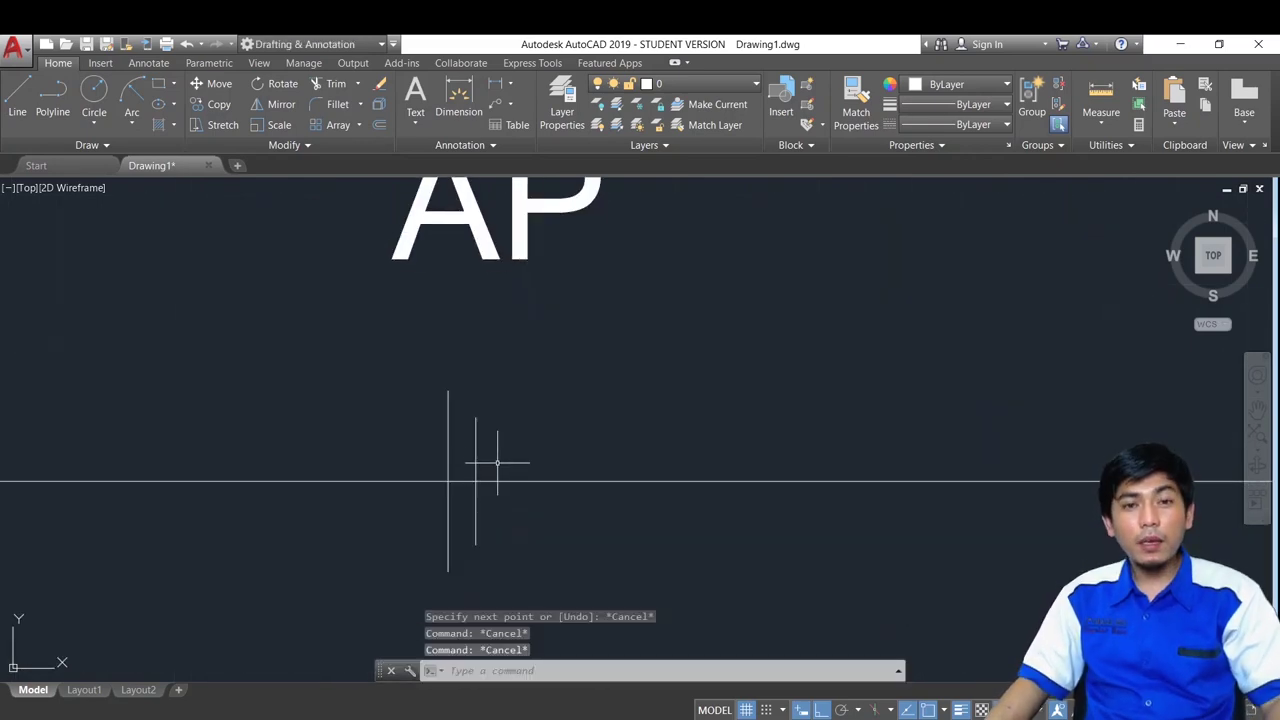
Copy the short tick forward along the baseline at 0.6-unit spacing to make a row of four short frame ticks
left_click(497, 463)
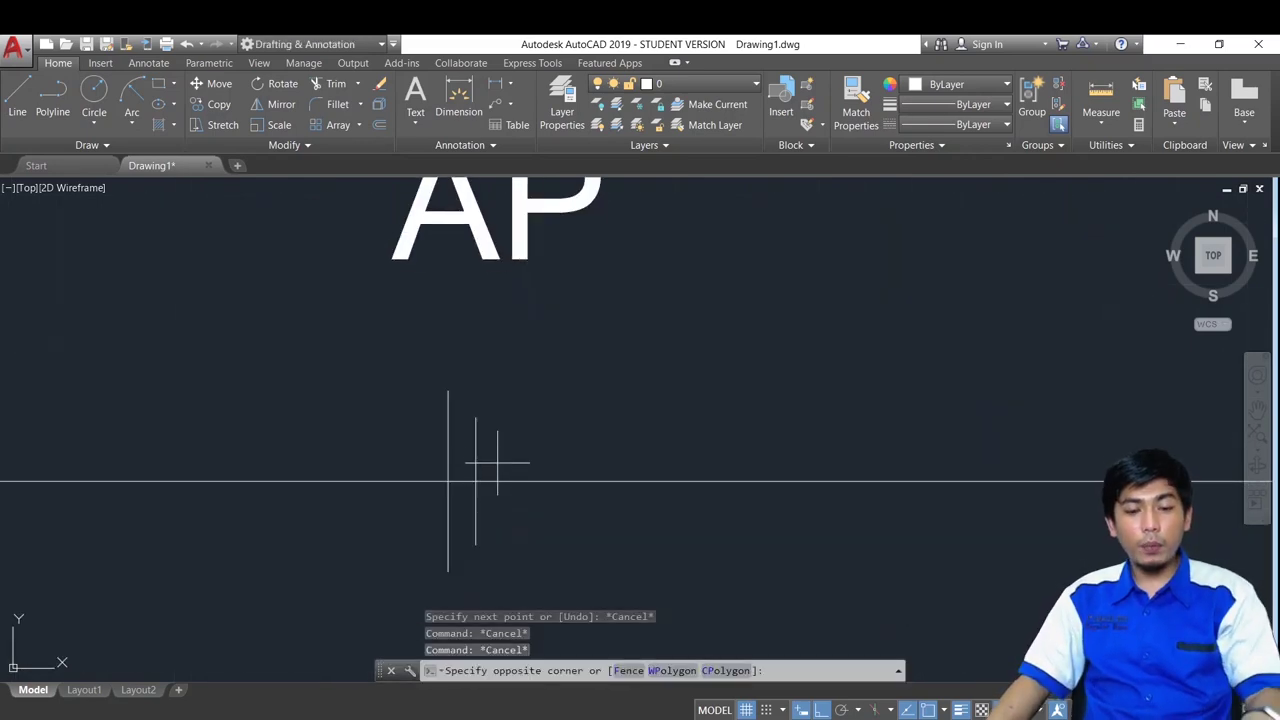
left_click(468, 452)
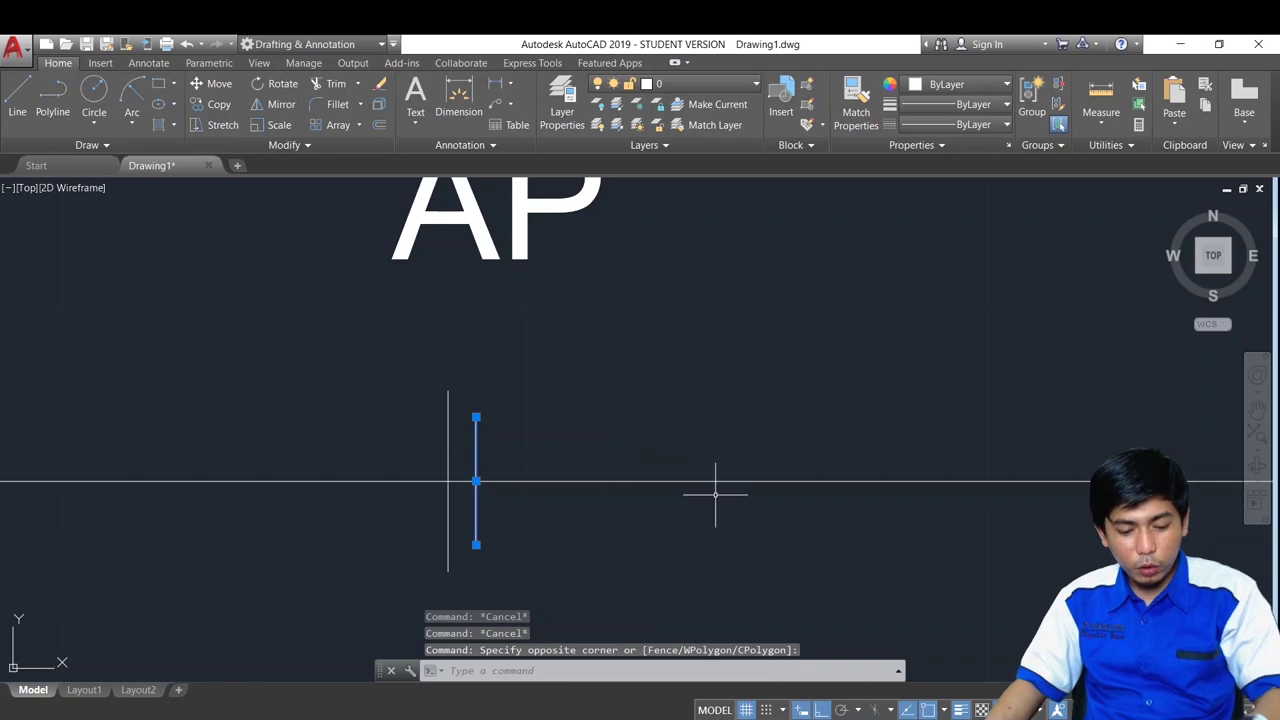
type("co")
key("Return")
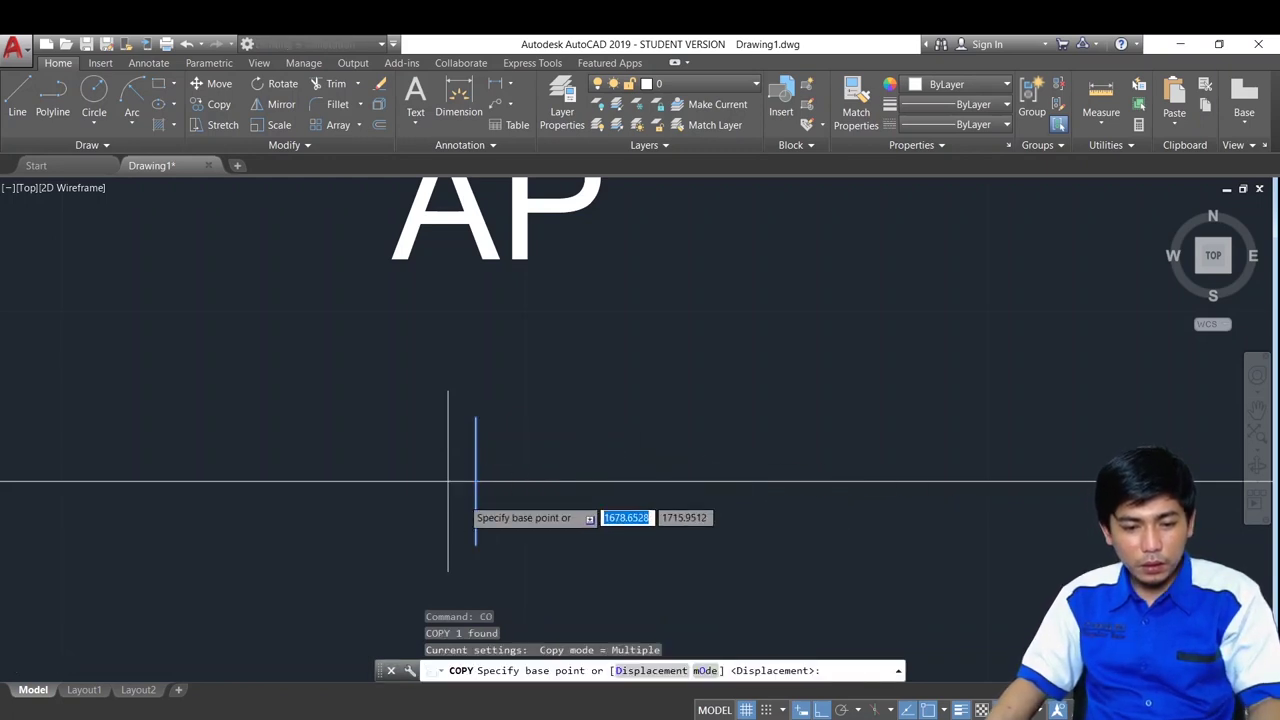
scroll(423, 462, "up", 3)
left_click(423, 462)
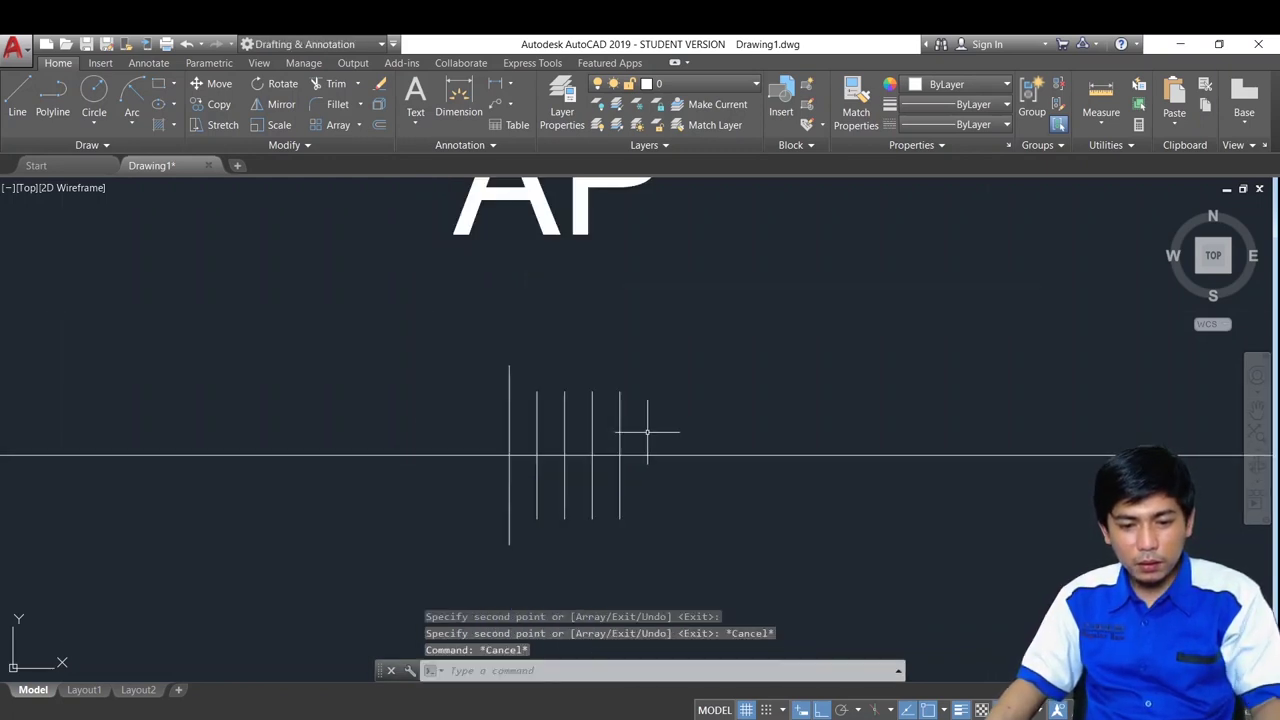
left_click(647, 432)
key("Escape")
key("Escape")
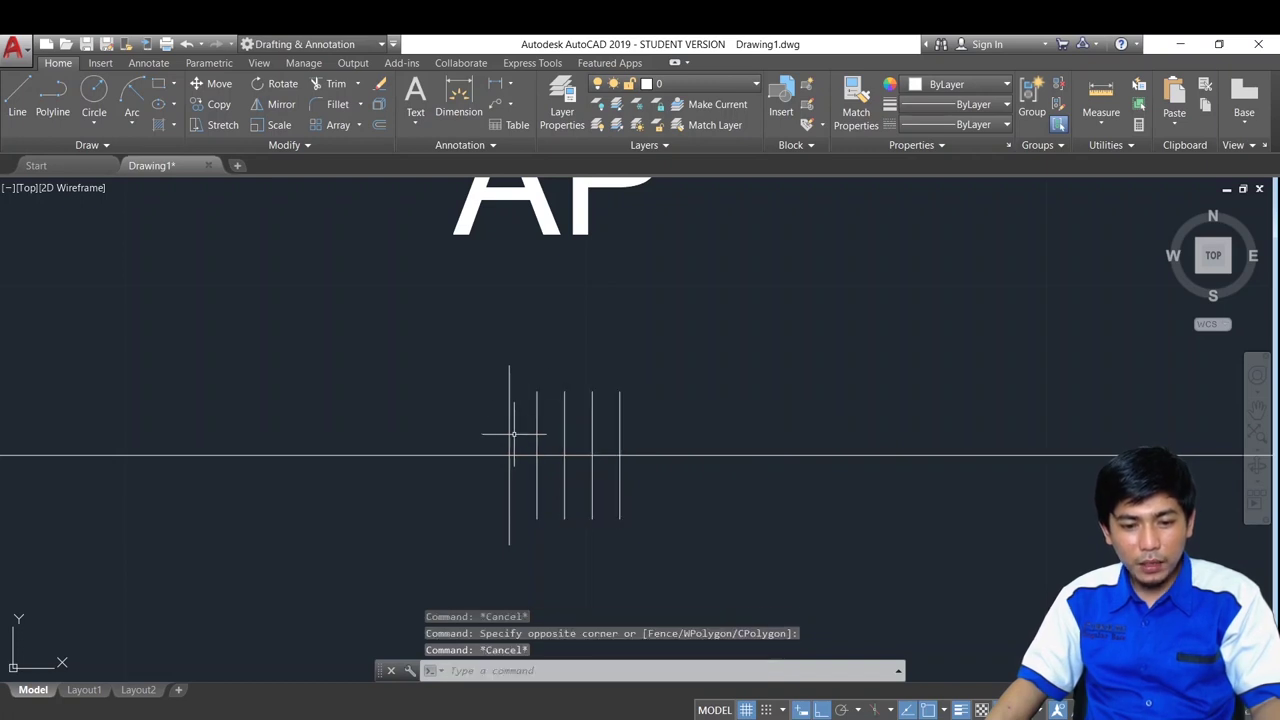
Copy the long AP mark to the fifth frame position, just forward of the four short ticks
left_click(510, 444)
left_click(493, 419)
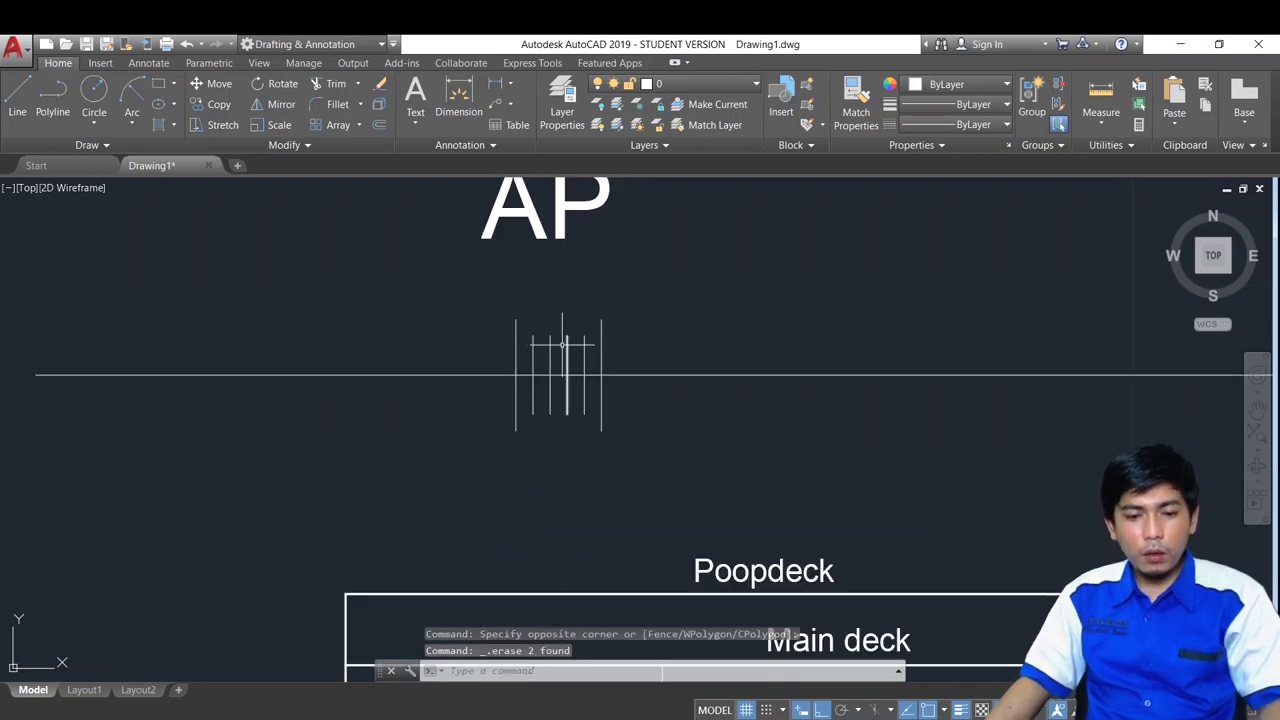
scroll(493, 428, "down", 2)
scroll(514, 409, "up", 1)
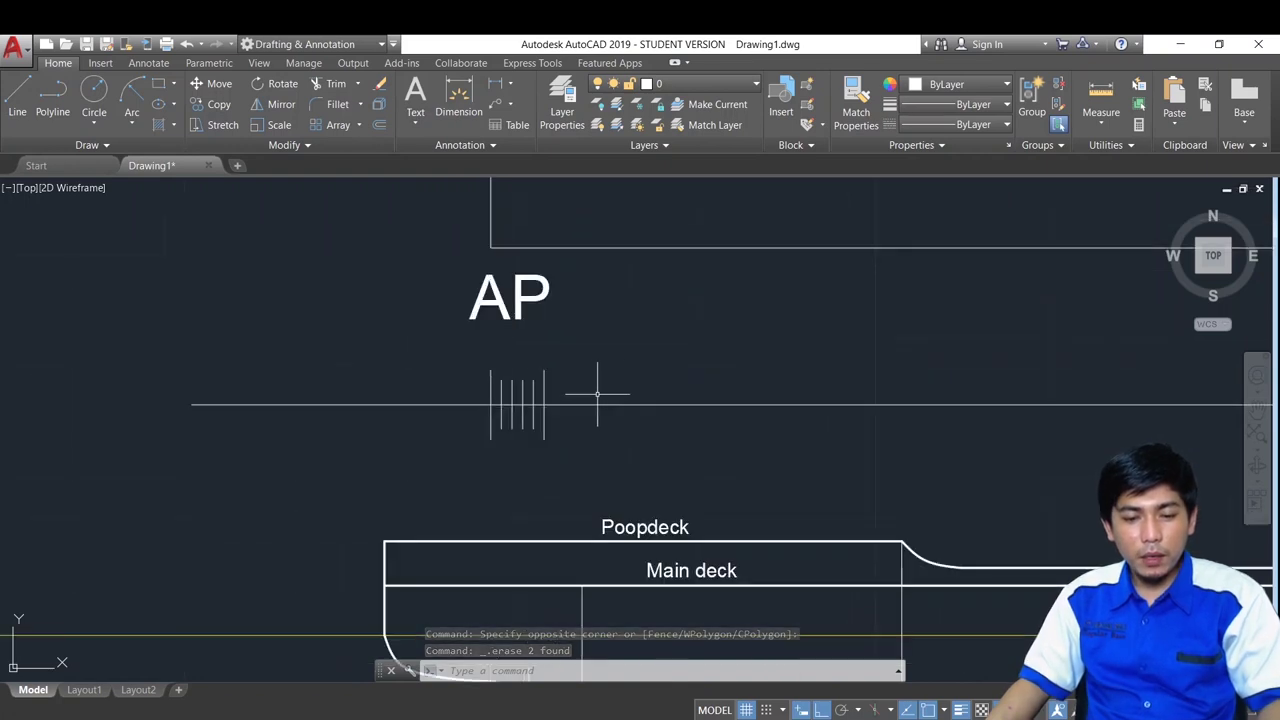
Copy the four short ticks and the fifth long mark end to end forward along the frame baseline as repeating five-frame groups
left_click(592, 393)
left_click(454, 354)
scroll(605, 398, "up", 3)
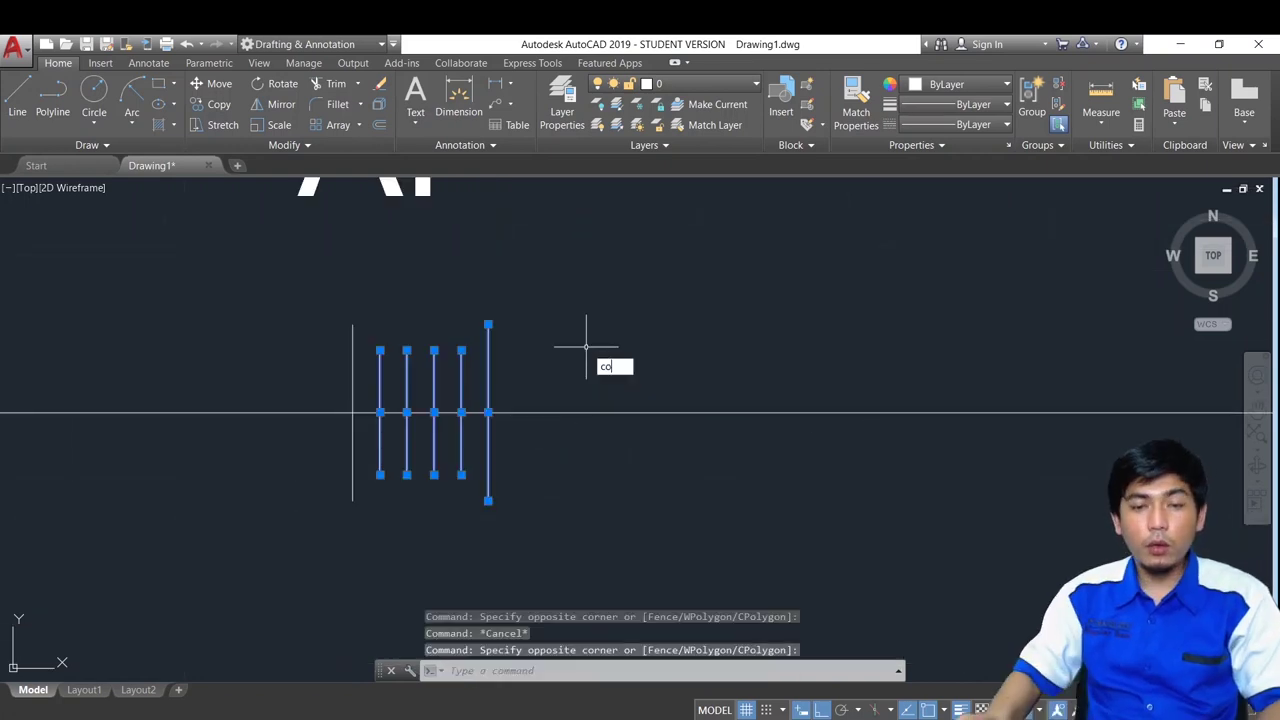
type("CO")
key("Return")
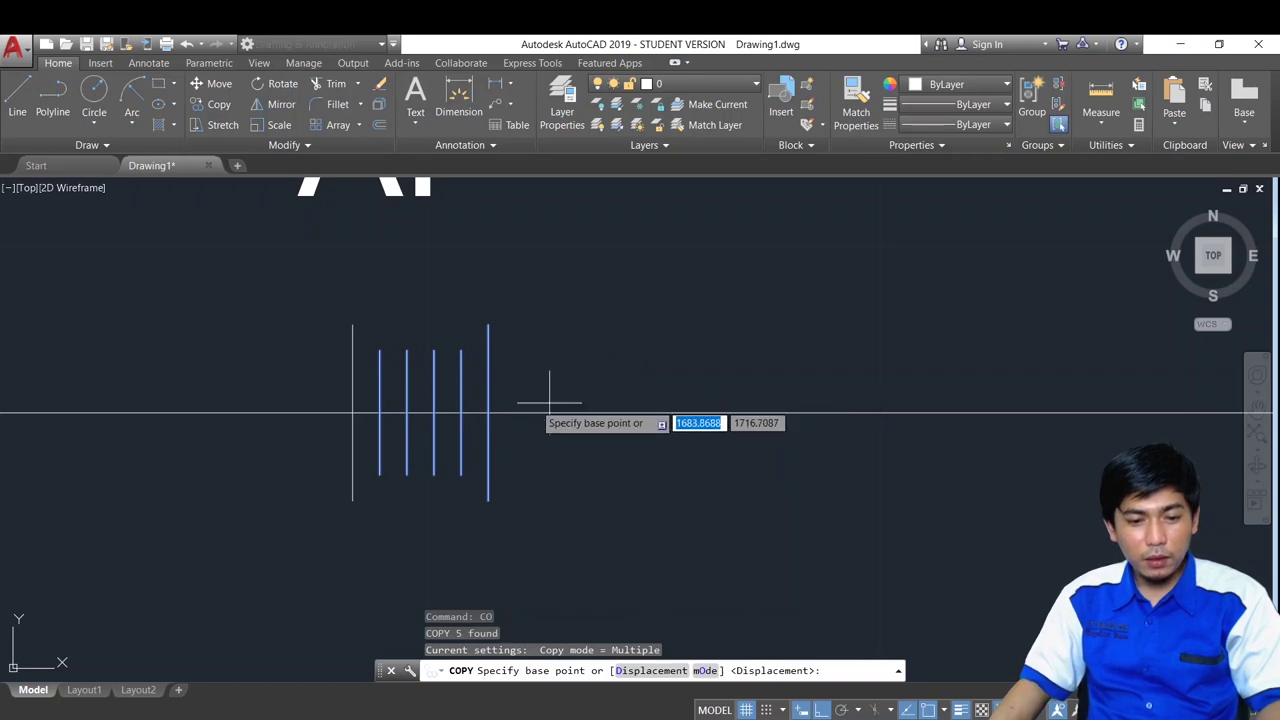
scroll(390, 410, "up", 6)
left_click(405, 405)
scroll(405, 405, "down", 4)
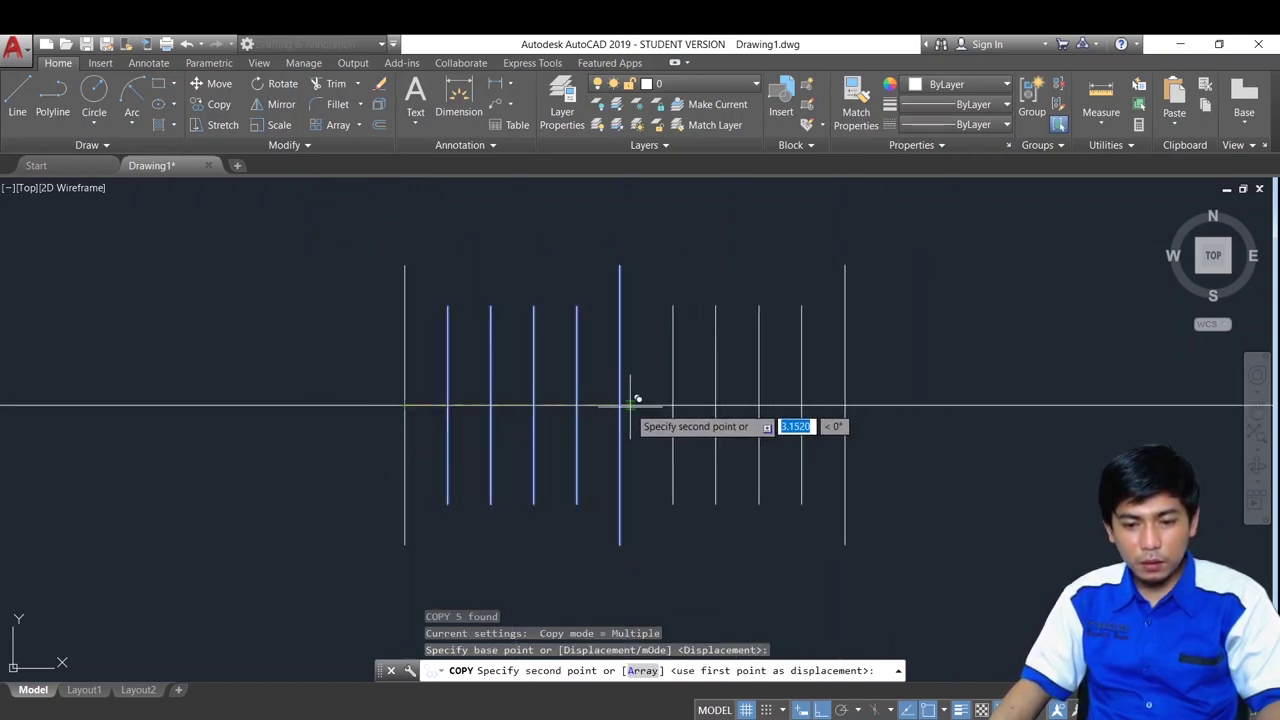
left_click(620, 405)
left_click(840, 405)
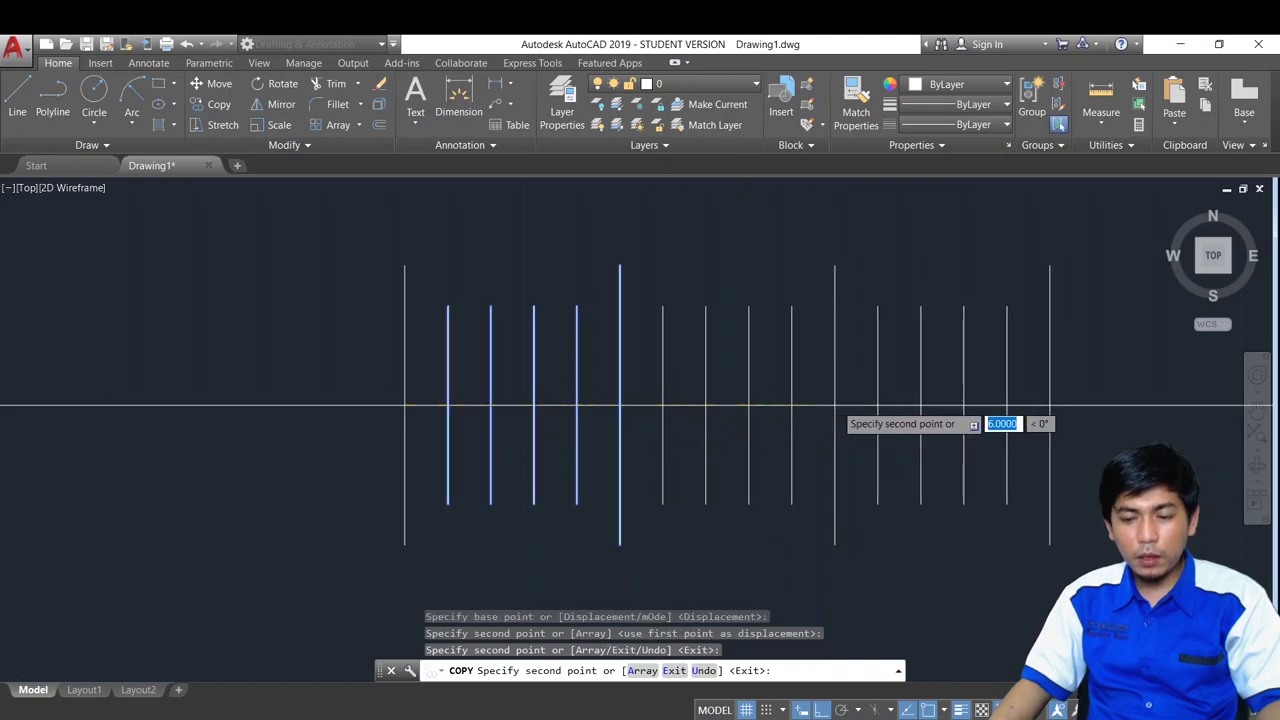
scroll(520, 403, "down", 4)
left_click(610, 405)
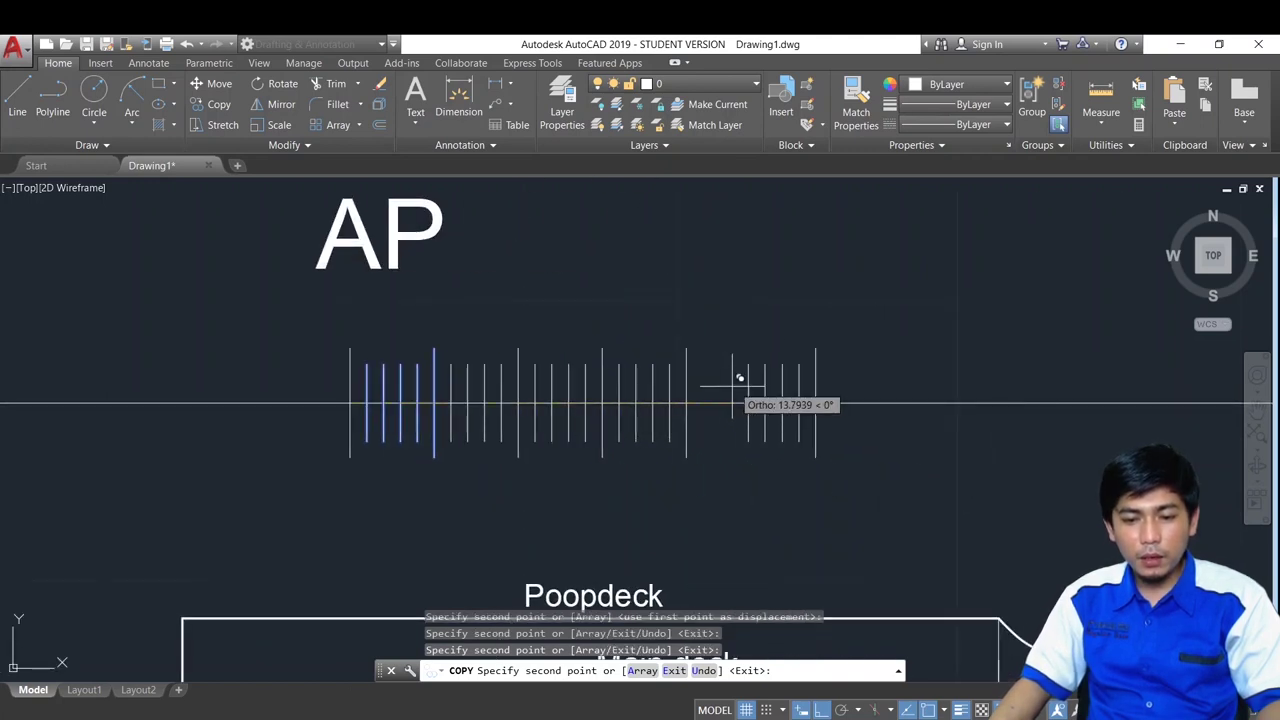
left_click(694, 405)
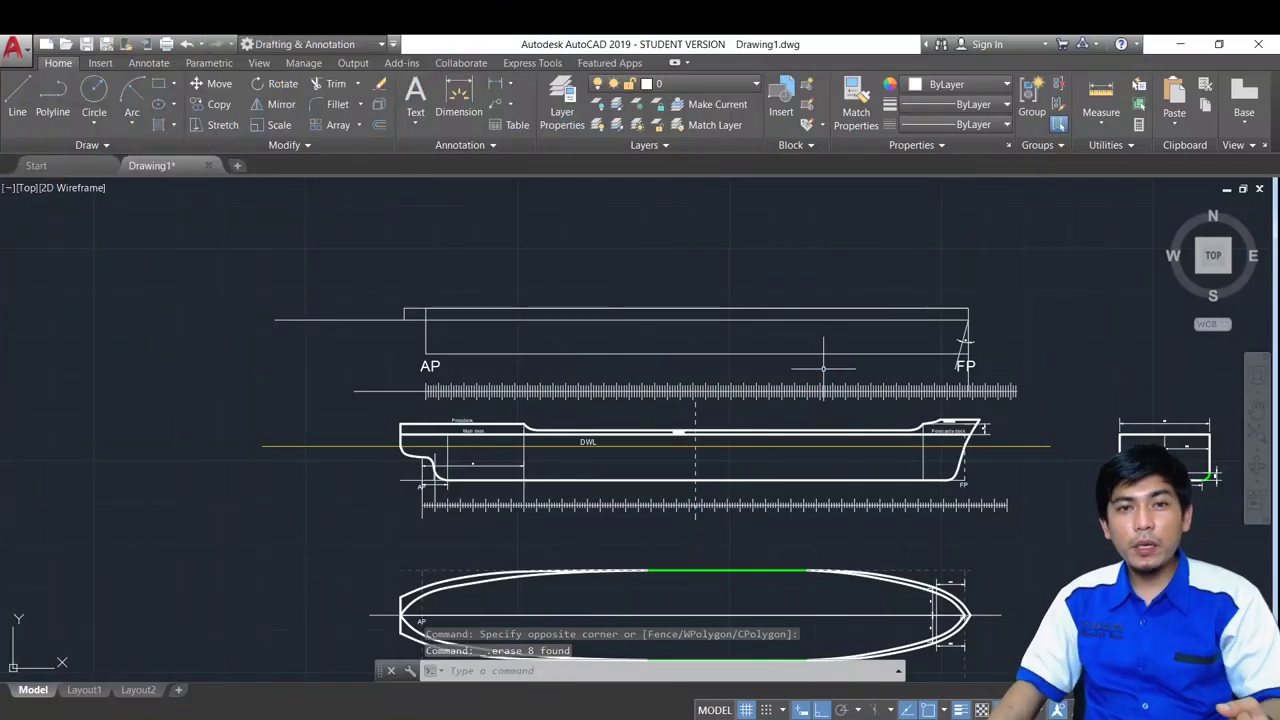
Switch to Excel and examine the initial length formula for the collision bulkhead in E300
scroll(962, 350, "up", 2)
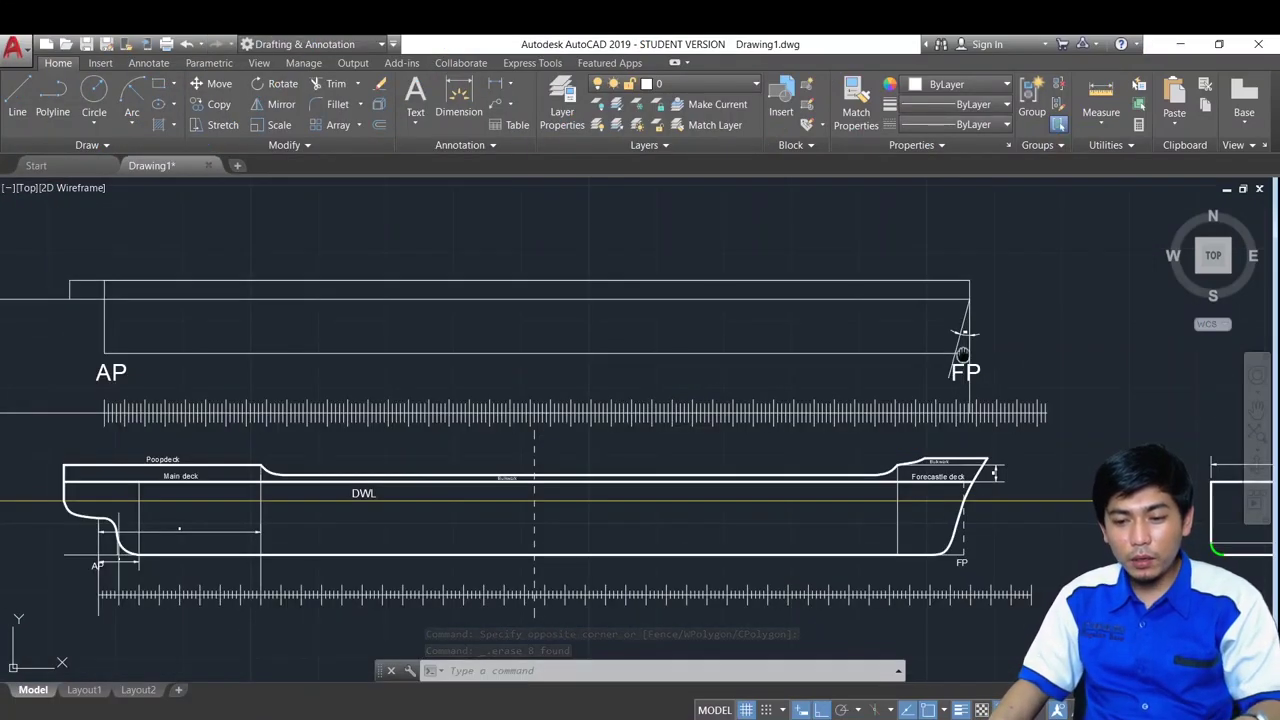
middle_click_drag(962, 350, 950, 350)
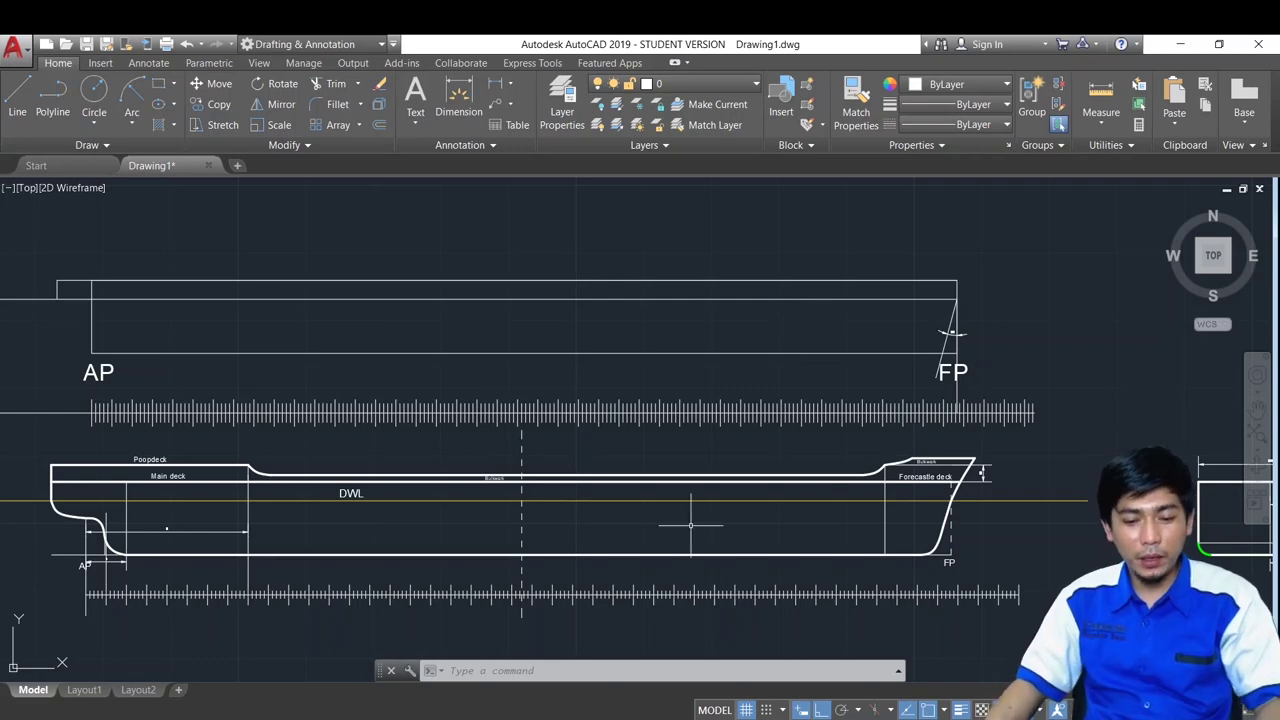
key("alt+Tab")
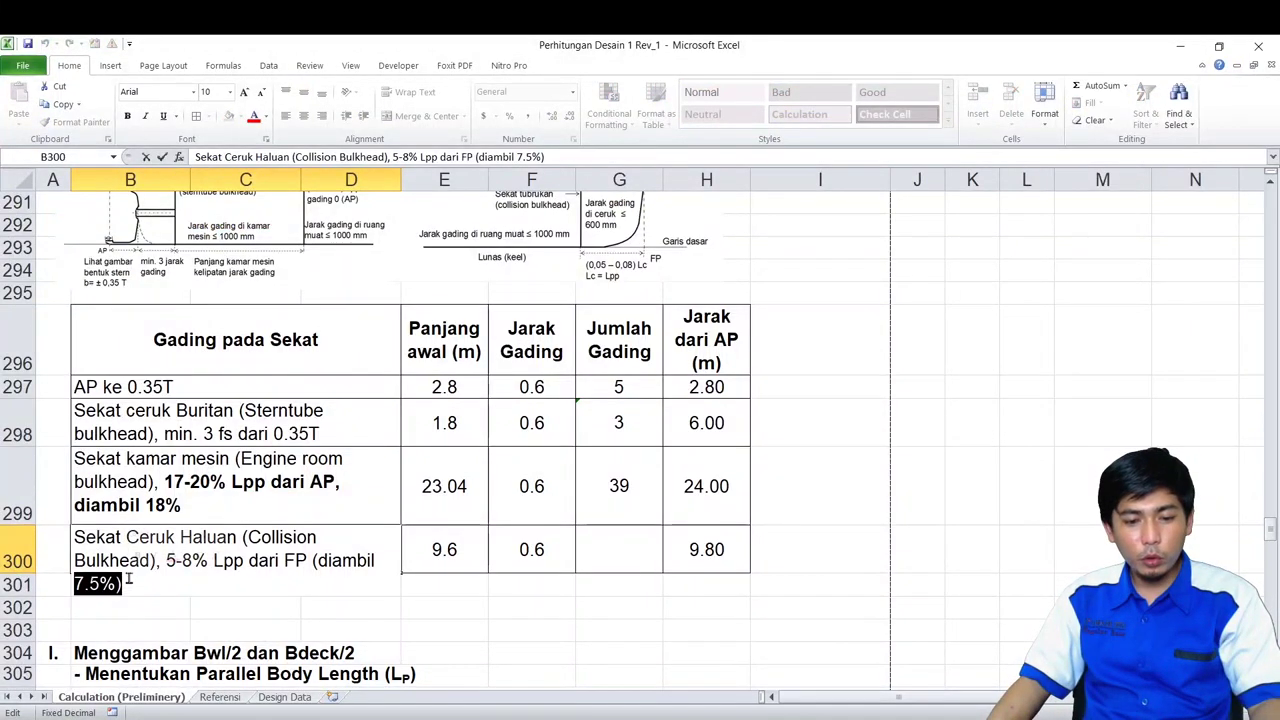
key("Escape")
double_click(444, 550)
left_click_drag(404, 549, 496, 550)
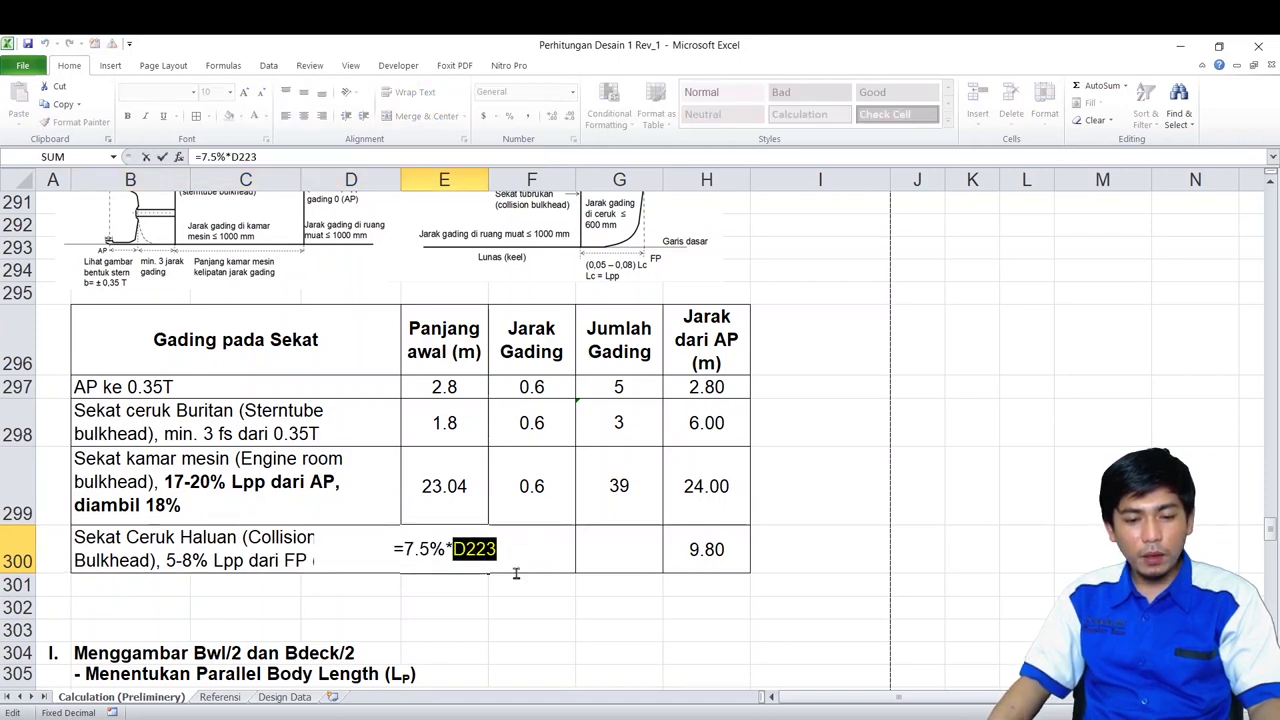
key("Escape")
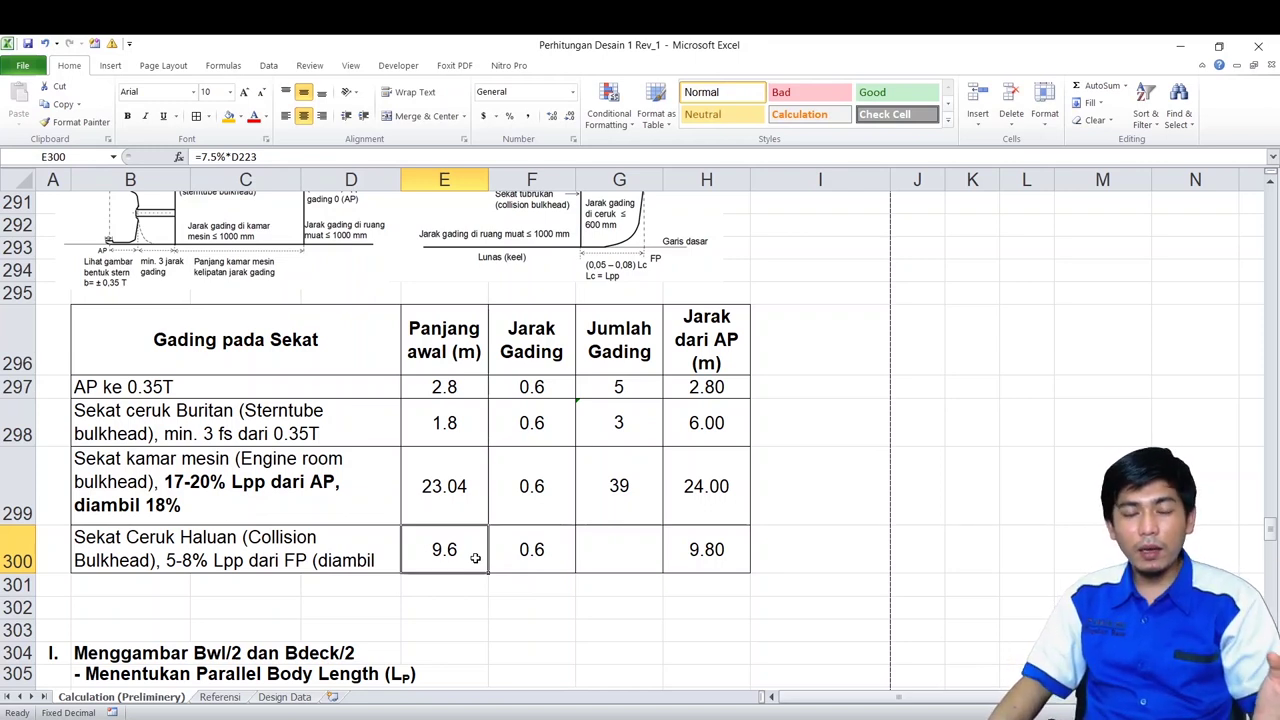
Return to AutoCAD and draw a horizontal line 9.6 units aft from FP, continued by a vertical line down through the frame scale
key("alt+Tab")
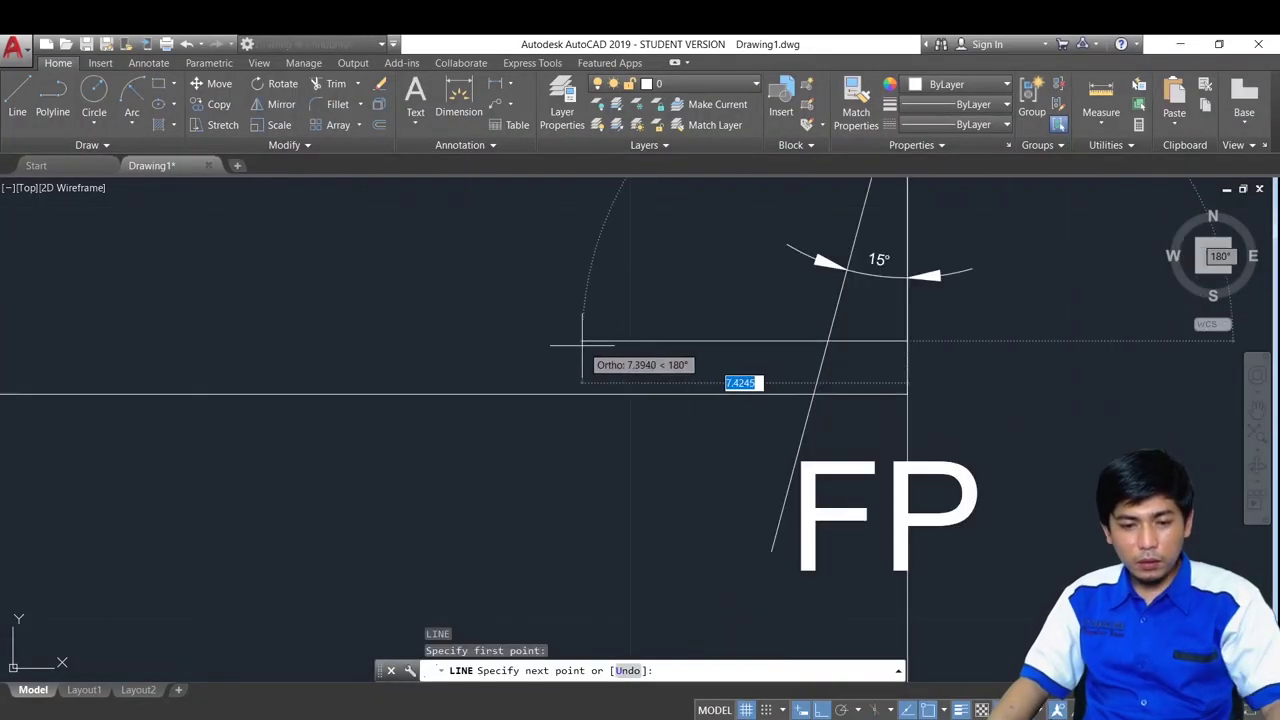
type("9.6")
key("Return")
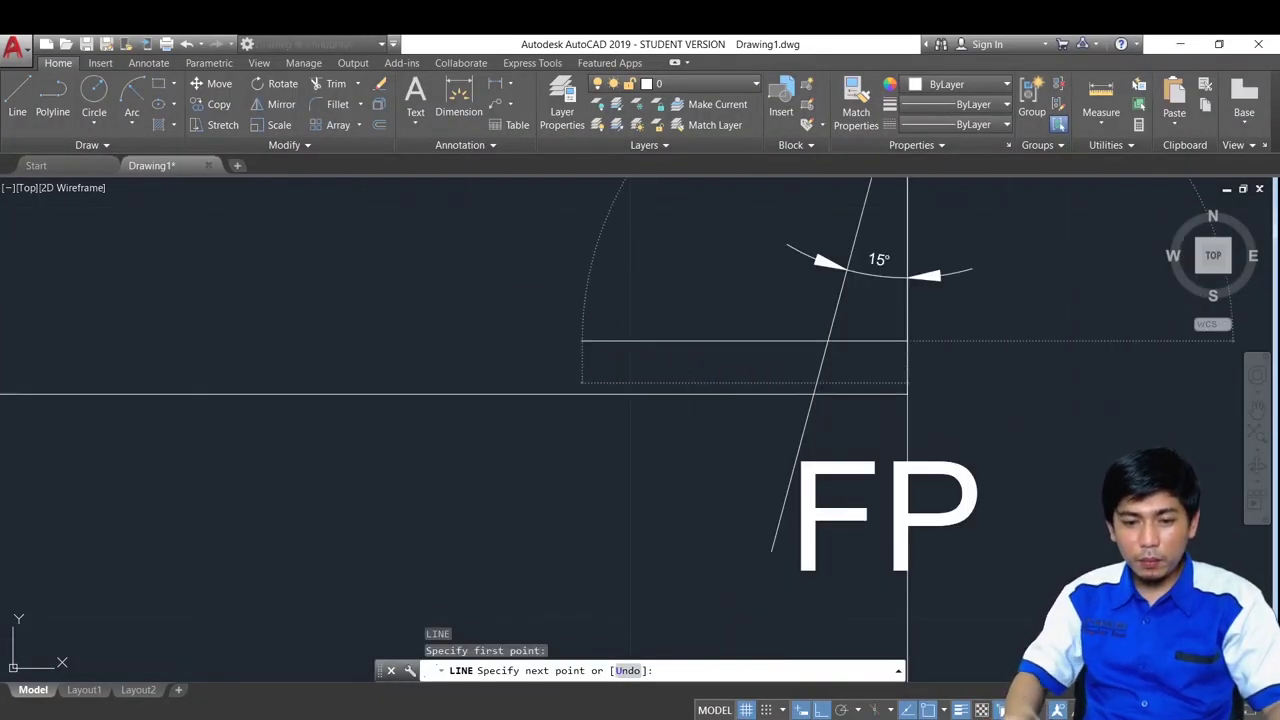
scroll(581, 345, "down", 4)
middle_click_drag(531, 497, 571, 306)
left_click(585, 380)
key("Escape")
Move the vertical collision bulkhead line aft onto the nearest short frame tick
scroll(608, 316, "up", 5)
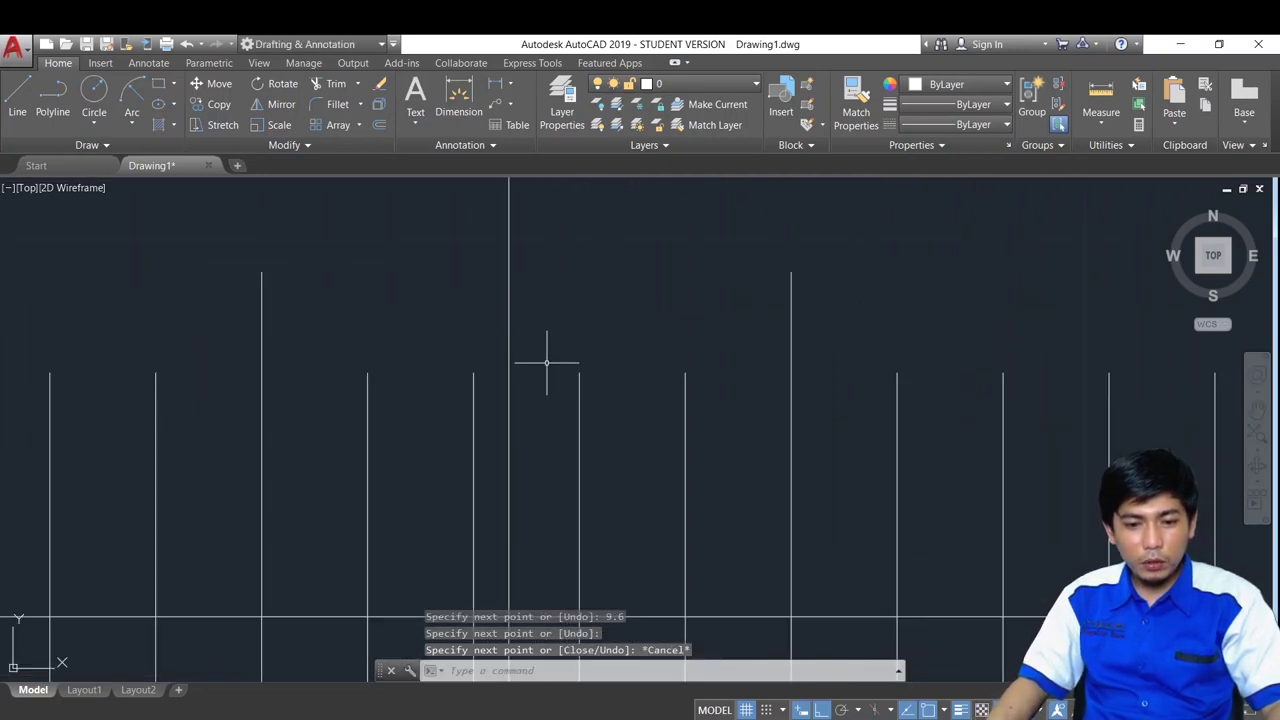
left_click(506, 318)
middle_click_drag(518, 430, 570, 379)
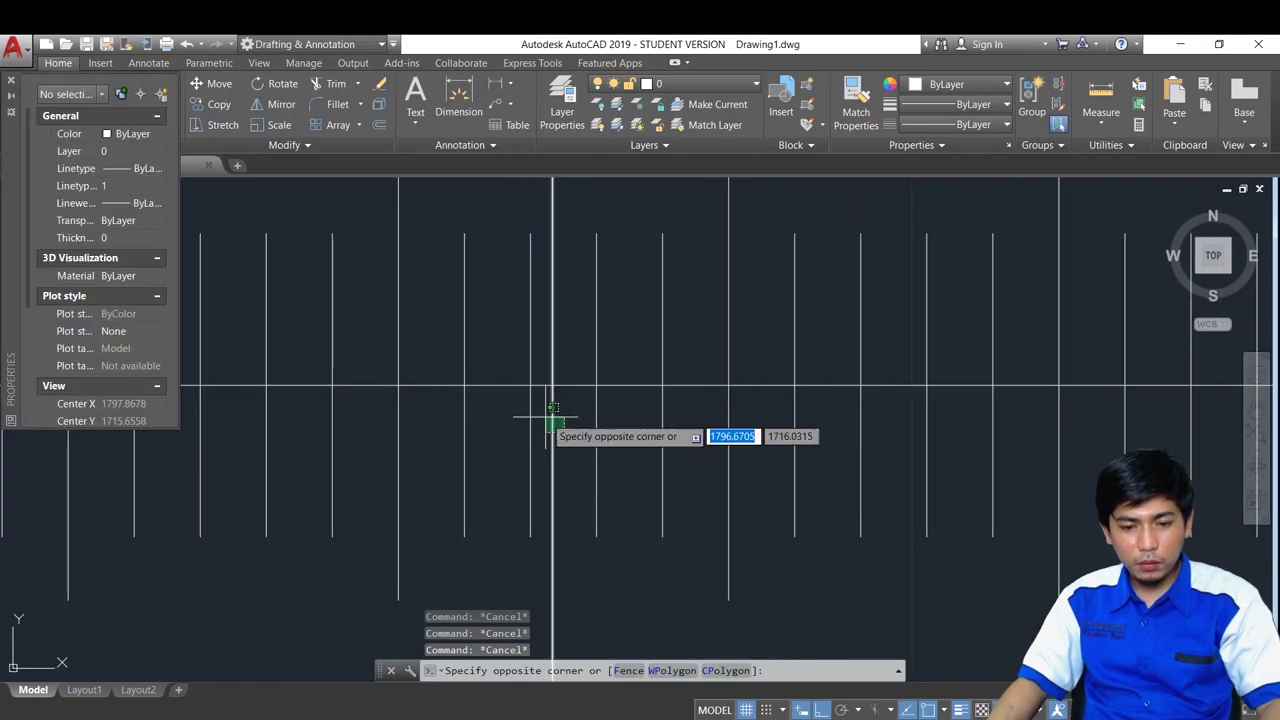
left_click(548, 418)
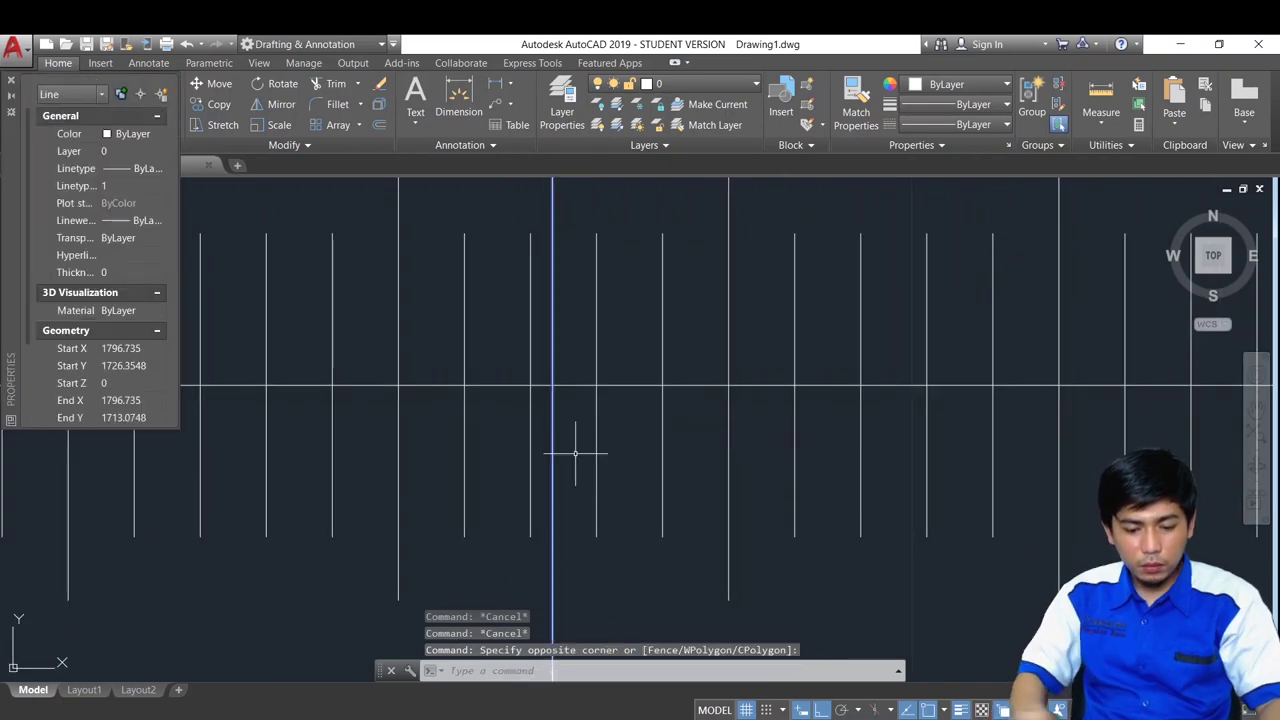
left_click(625, 504)
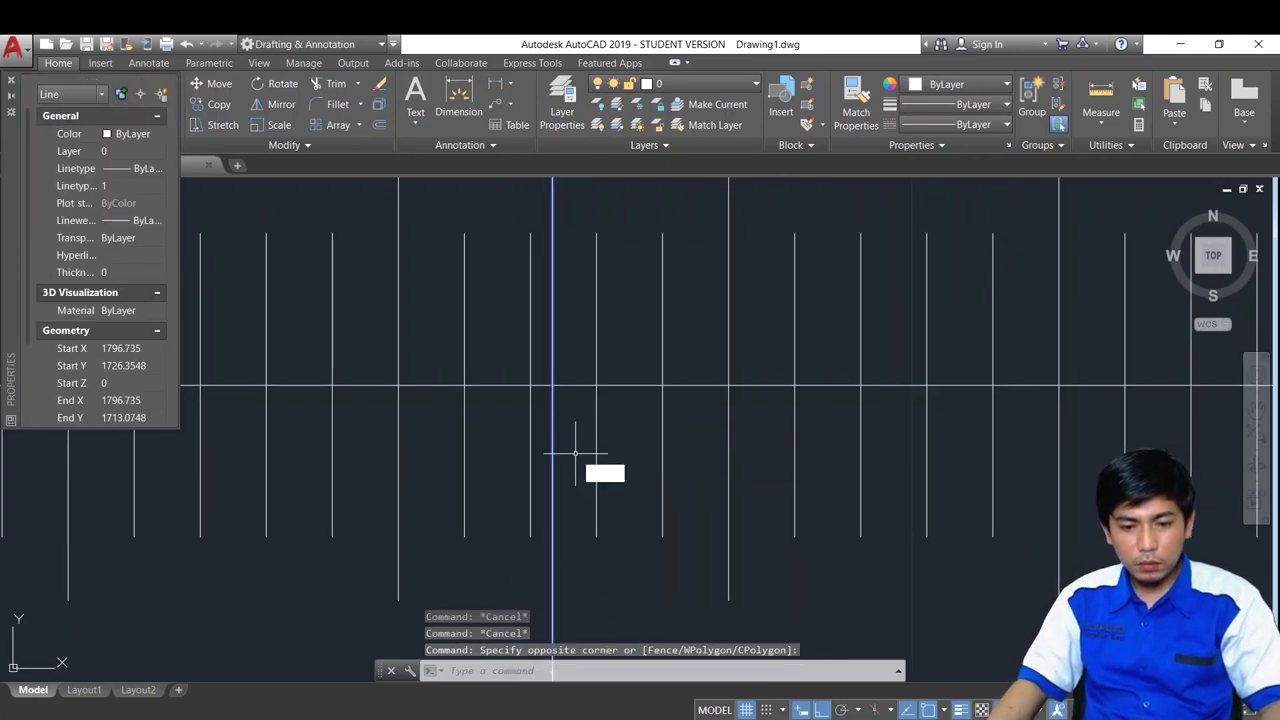
left_click(552, 385)
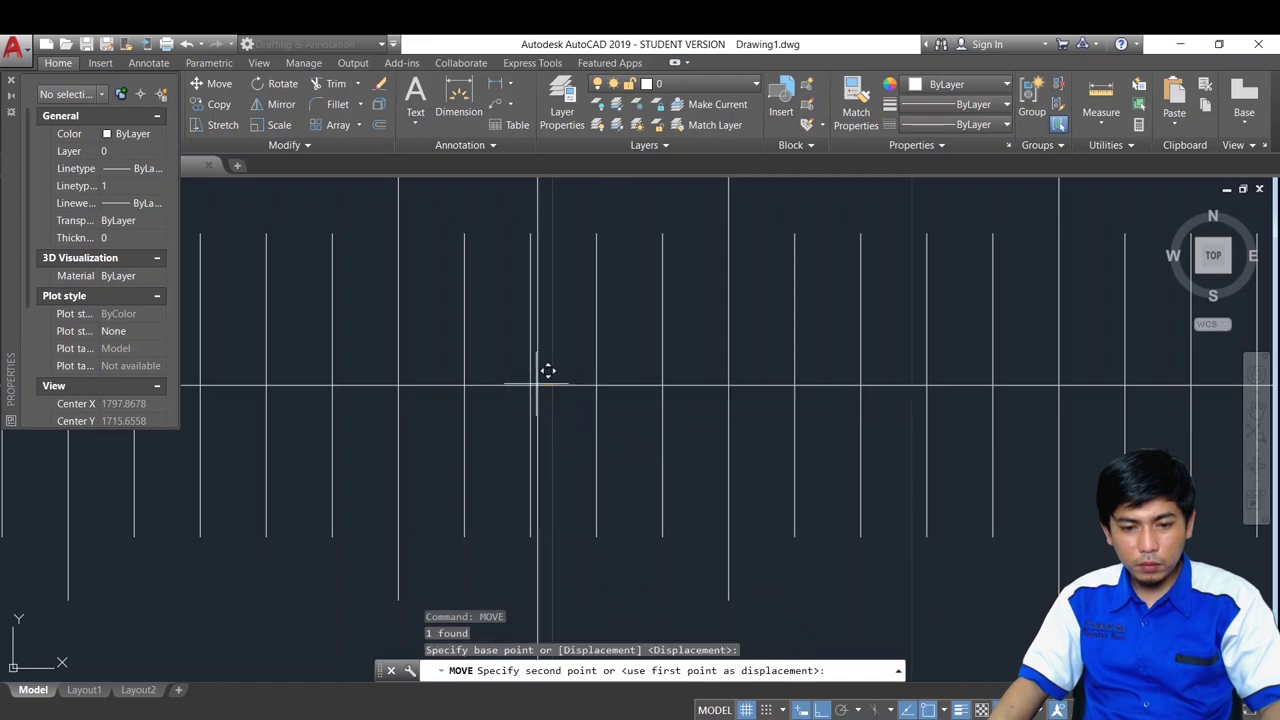
scroll(560, 415, "down", 4)
scroll(592, 397, "up", 5)
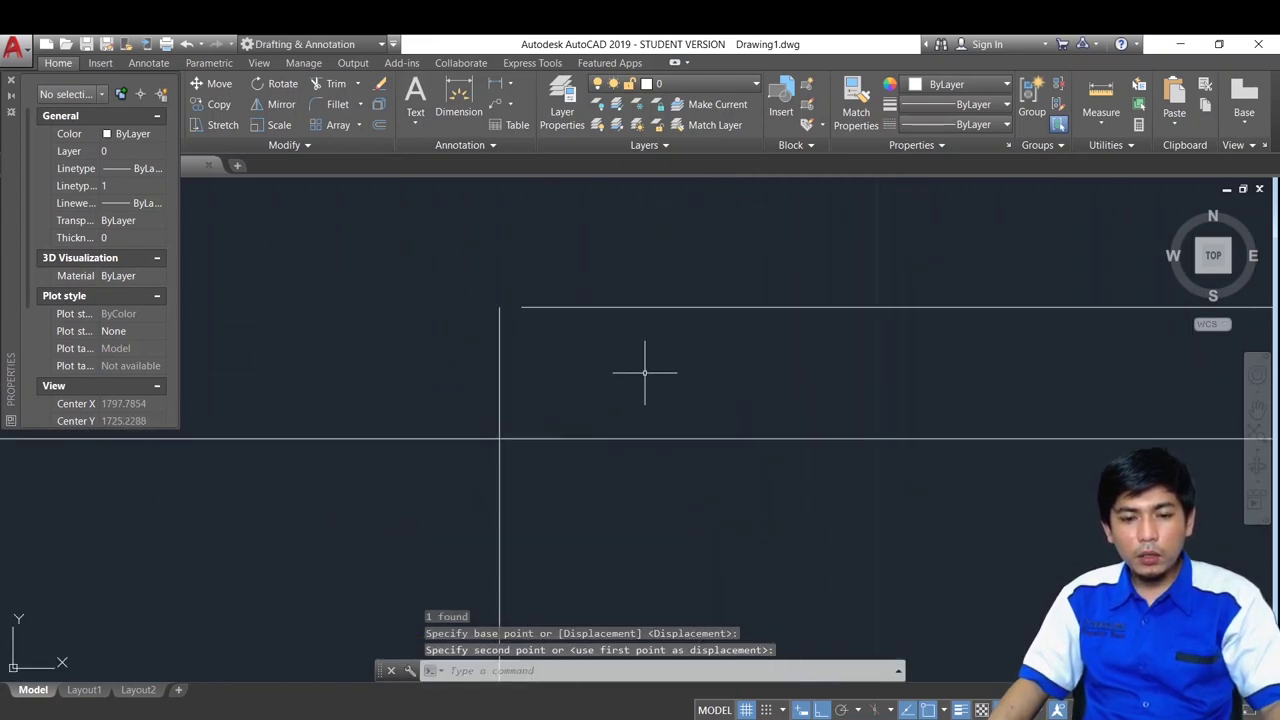
Stretch the aft end of the horizontal helper line to meet the top of the collision bulkhead line
left_click(643, 371)
left_click(620, 340)
left_click(571, 260)
left_click(521, 307)
left_click(499, 307)
key("Escape")
Stretch the top end of the collision bulkhead line up to the horizontal line above it
scroll(496, 348, "down", 6)
left_click(505, 360)
left_click(486, 352)
scroll(495, 336, "down", 5)
scroll(490, 380, "up", 3)
left_click(495, 336)
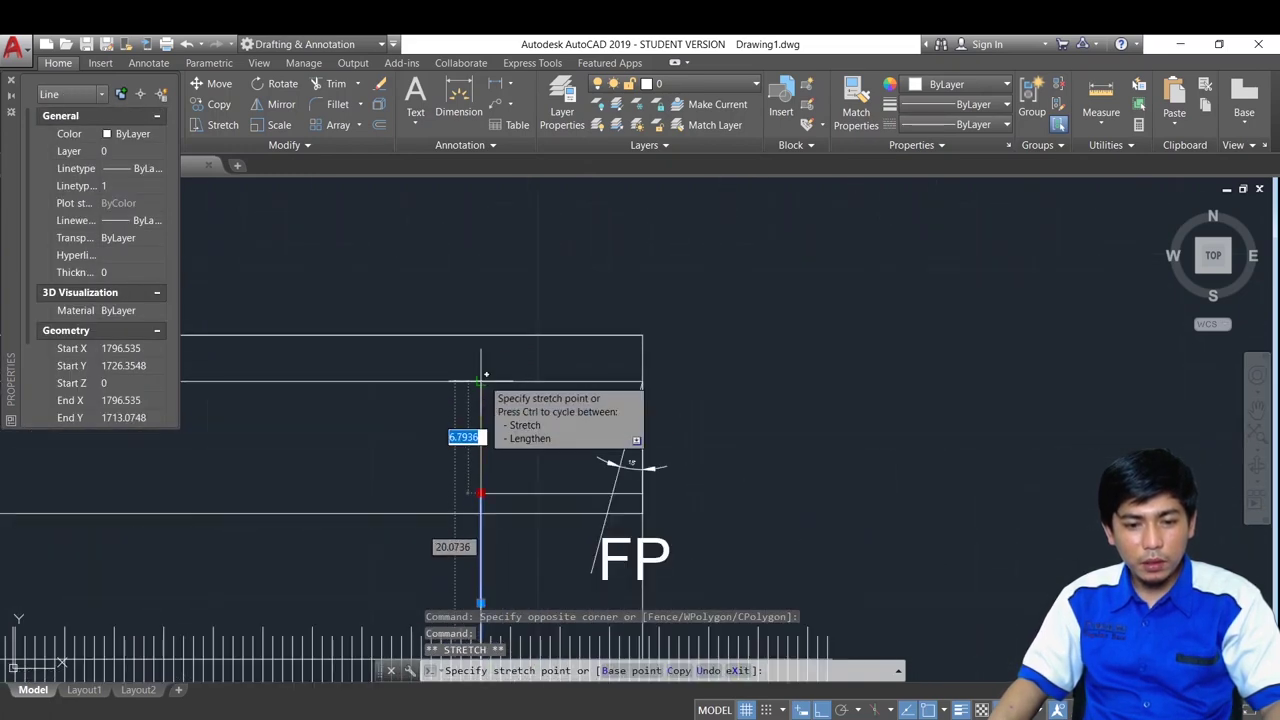
left_click(480, 381)
key("Escape")
Erase the horizontal helper line between the collision bulkhead and FP, and close the object properties display
middle_click_drag(543, 517, 583, 434)
left_click(583, 422)
left_click(560, 398)
key("Delete")
key("ctrl+1")
Dimension the distance from the collision bulkhead line to FP, compare it with H300 in Excel, and return to AutoCAD
left_click(458, 100)
left_click(520, 395)
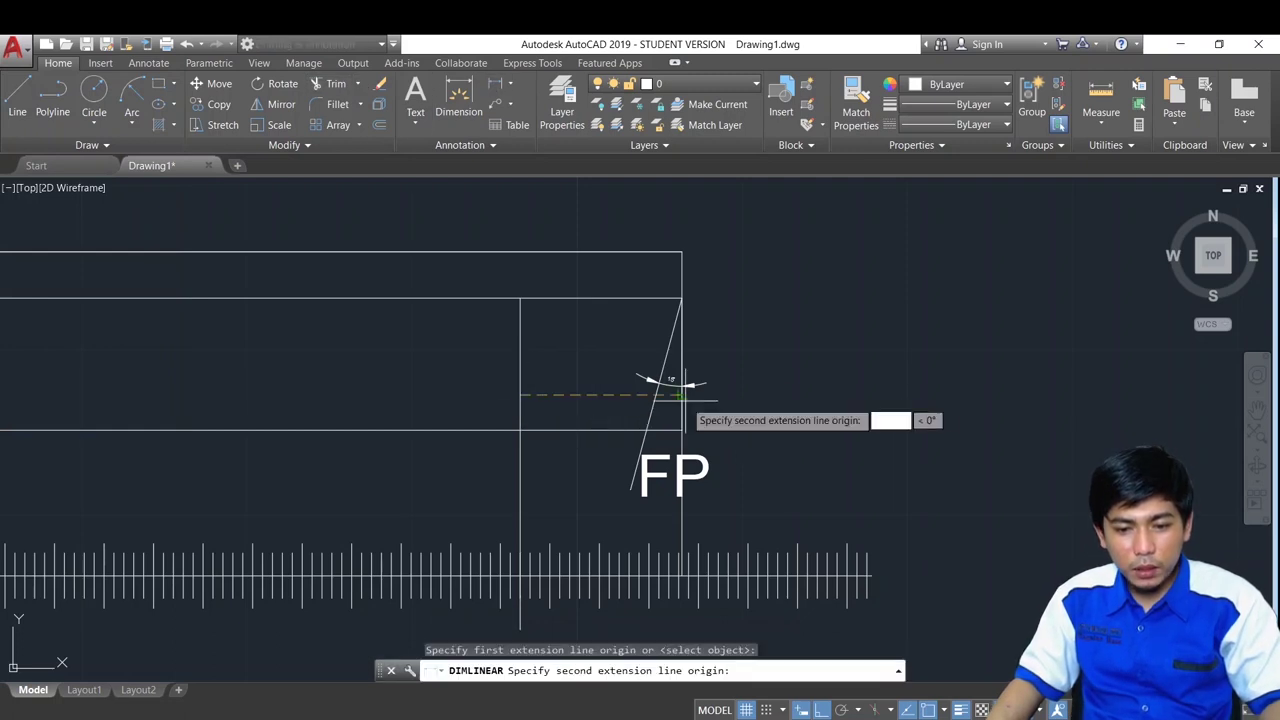
left_click(681, 395)
scroll(610, 400, "up", 2)
left_click(602, 400)
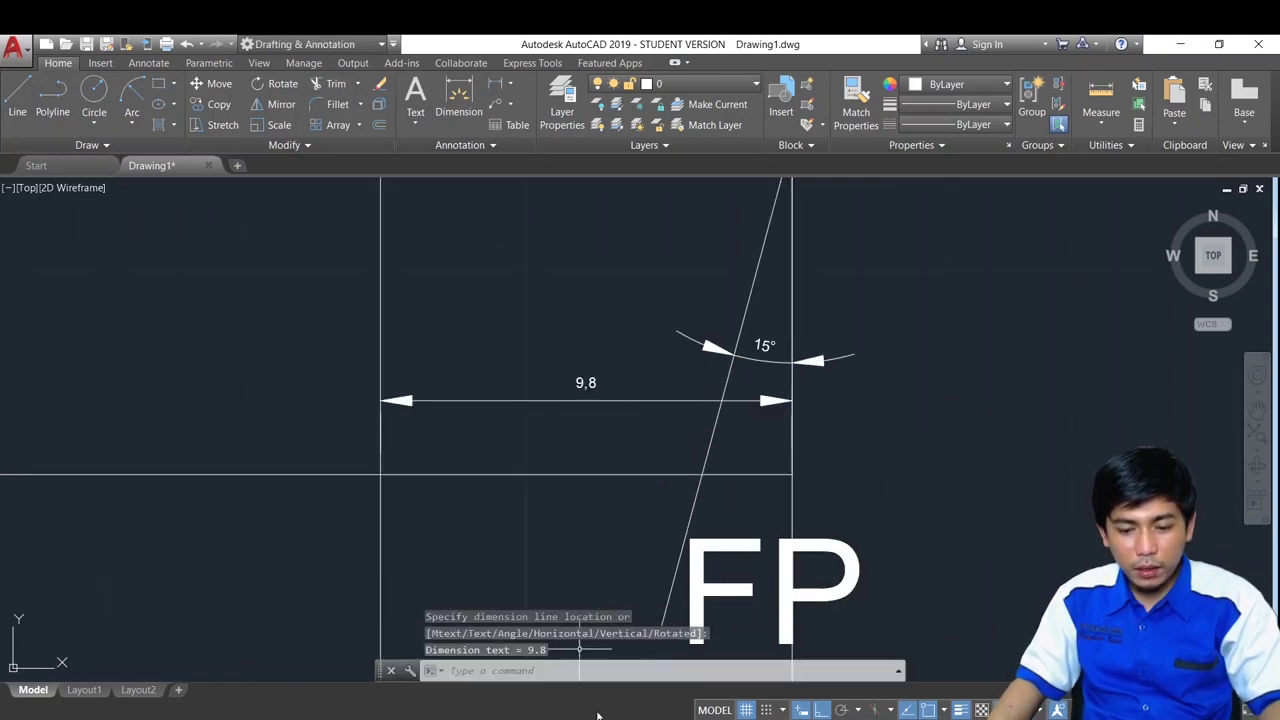
key("alt+Tab")
left_click(698, 566)
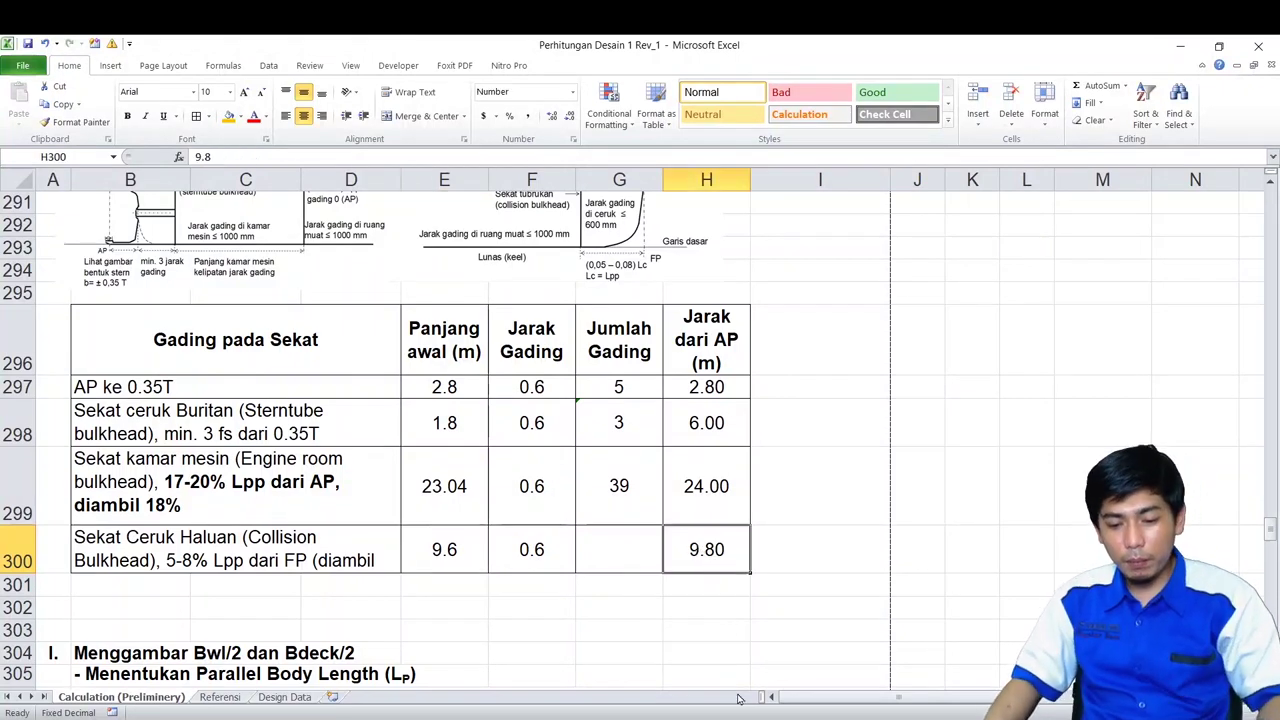
key("alt+Tab")
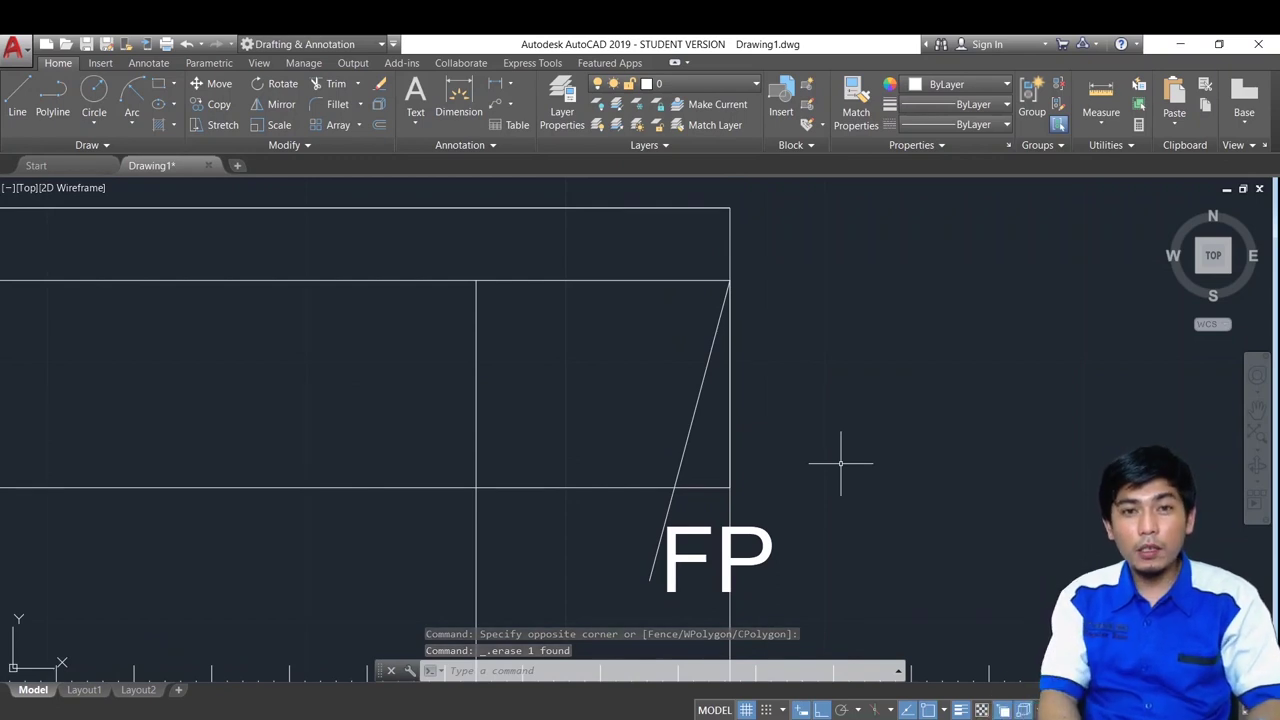
With ortho off, draw the bow profile as a fit-point spline from the keel line through the waterline at FP to above the deck
type("SPL")
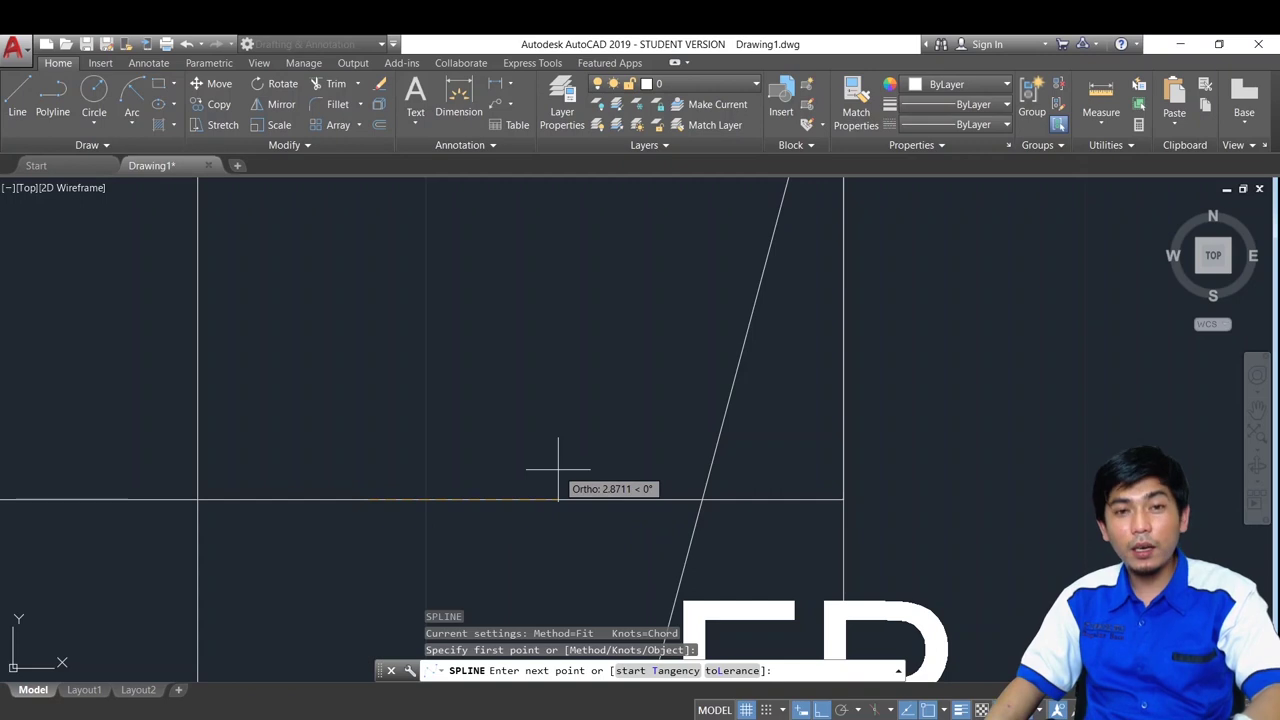
key("F8")
left_click(582, 486)
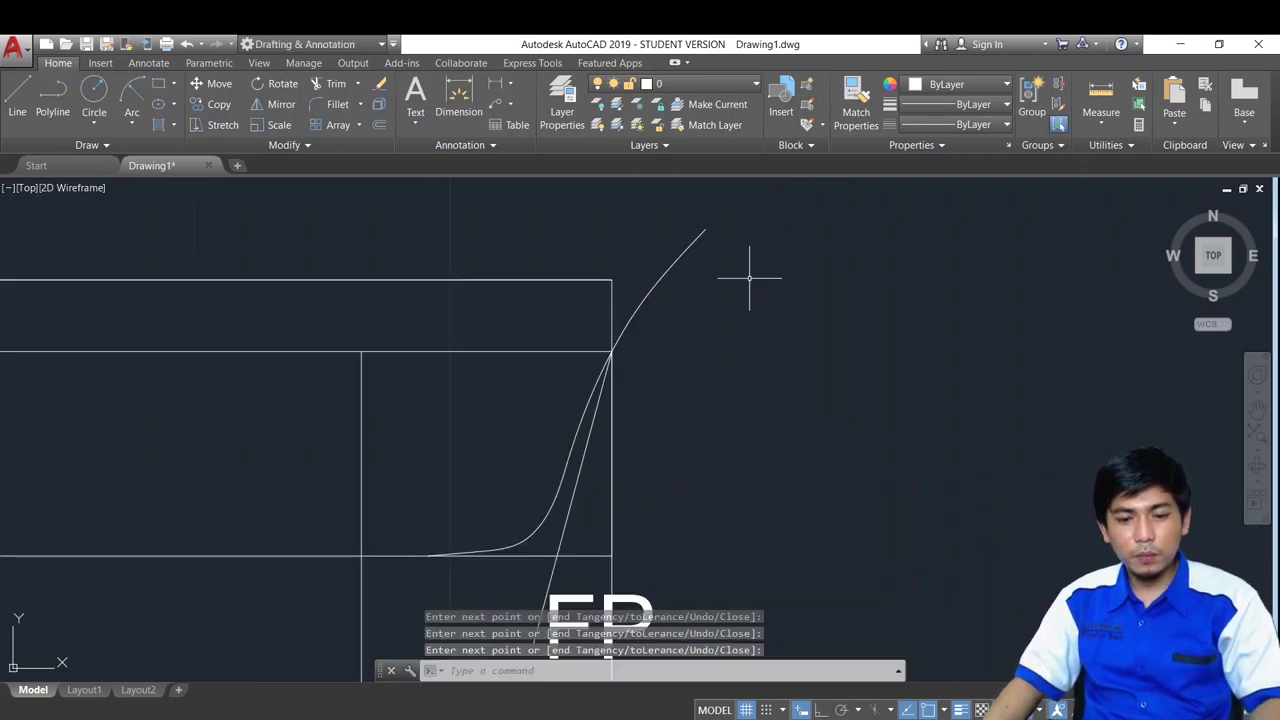
mouse_move(748, 277)
middle_mouse_down()
mouse_move(797, 288)
mouse_move(808, 277)
middle_mouse_up()
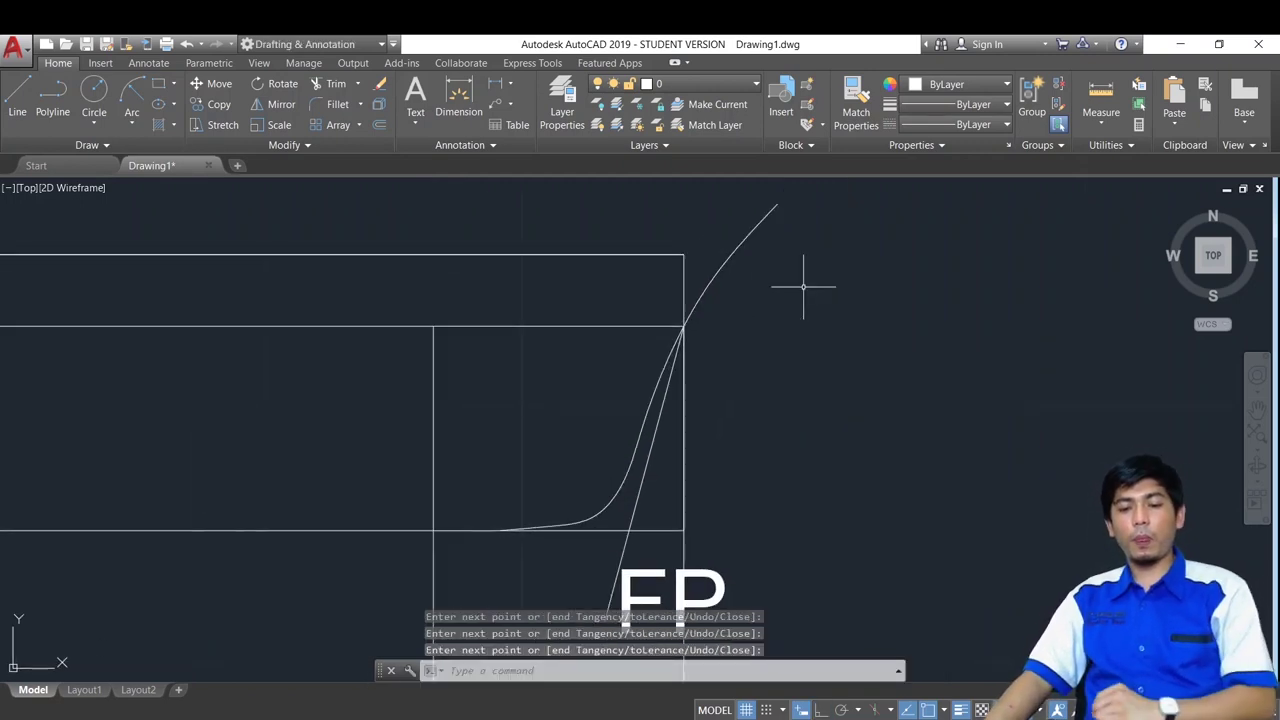
Compare the shape and fit points of the new bow spline with the bow curve of the finished reference profile
left_click(642, 442)
left_click(617, 406)
scroll(647, 453, "up", 2)
scroll(617, 397, "down", 3)
middle_click_drag(600, 457, 751, 194)
scroll(743, 319, "down", 1)
middle_click_drag(743, 319, 735, 337)
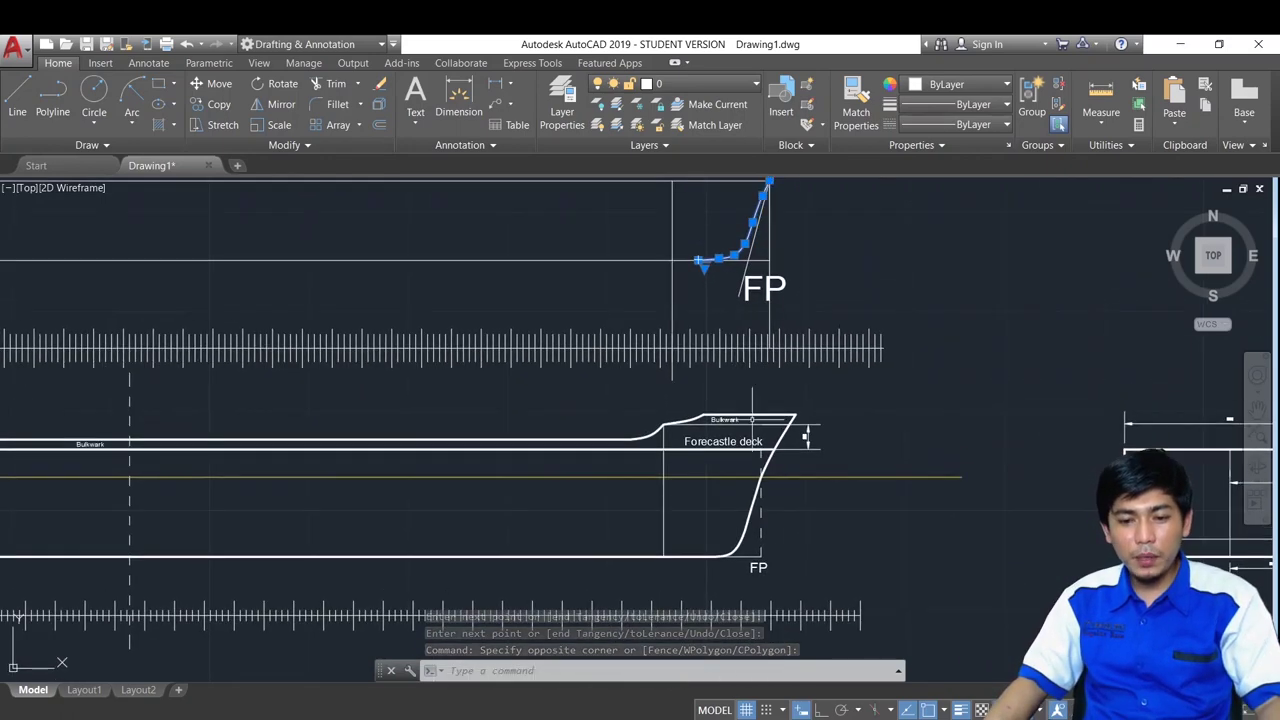
key("Escape")
left_click(750, 524)
scroll(750, 522, "up", 2)
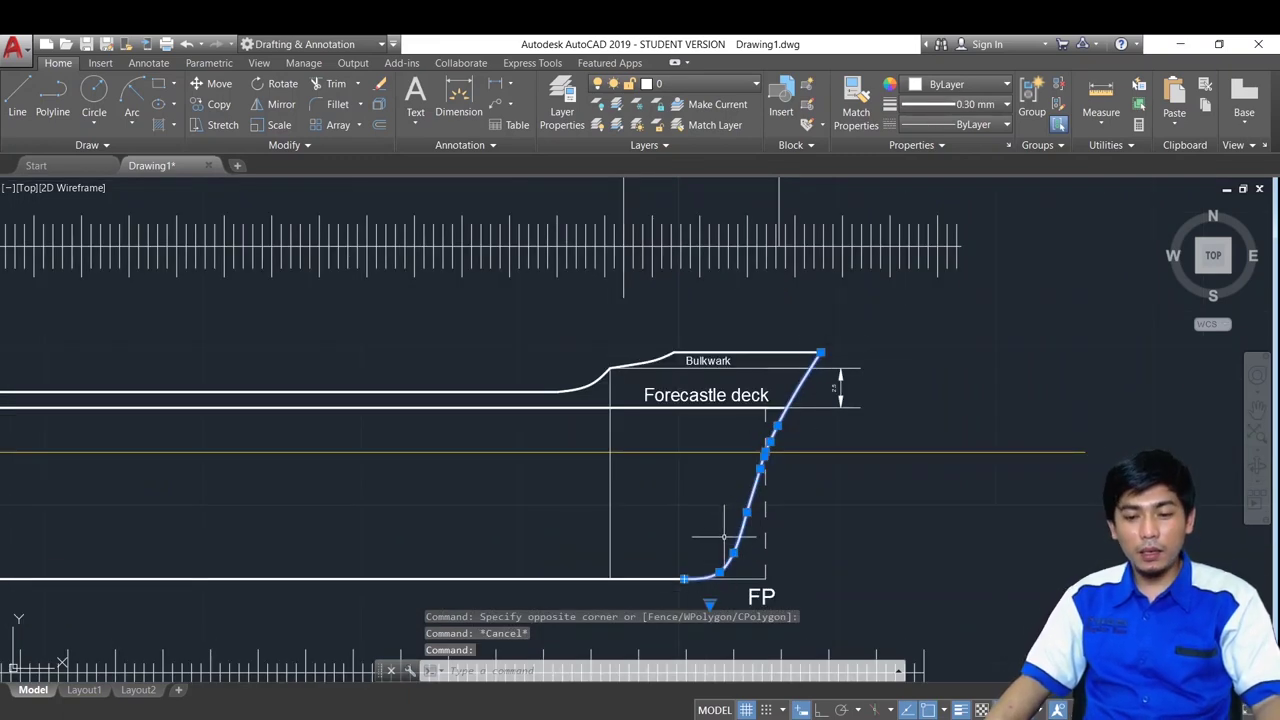
key("Escape")
scroll(846, 508, "down", 6)
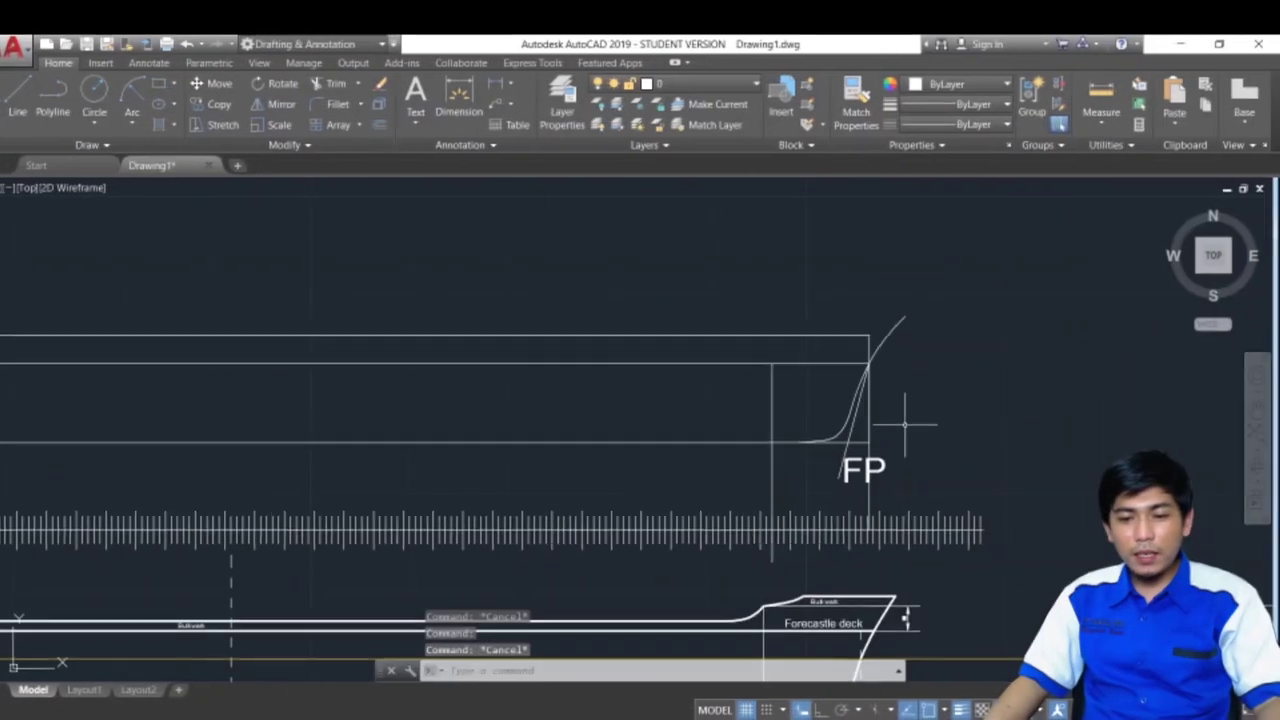
scroll(879, 382, "up", 2)
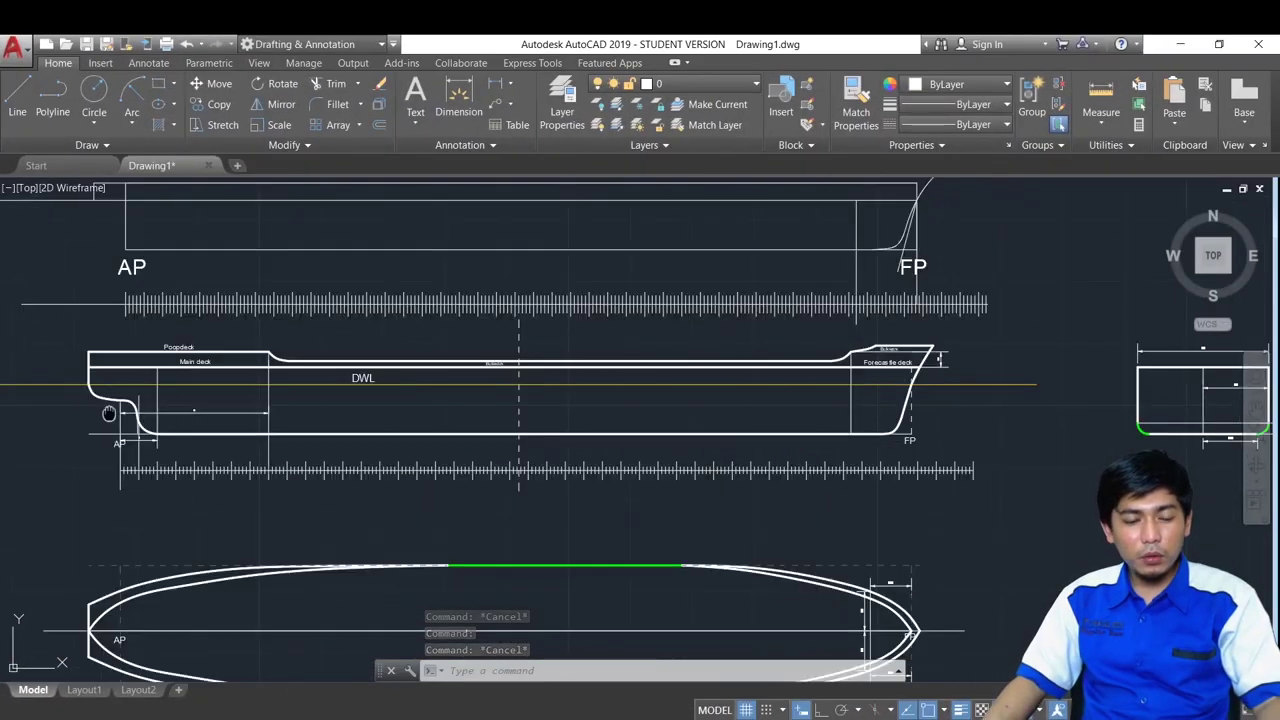
Examine the stern curve and its fit points around AP on the finished reference profile
middle_click_drag(95, 407, 440, 451)
scroll(438, 443, "up", 4)
left_click(442, 434)
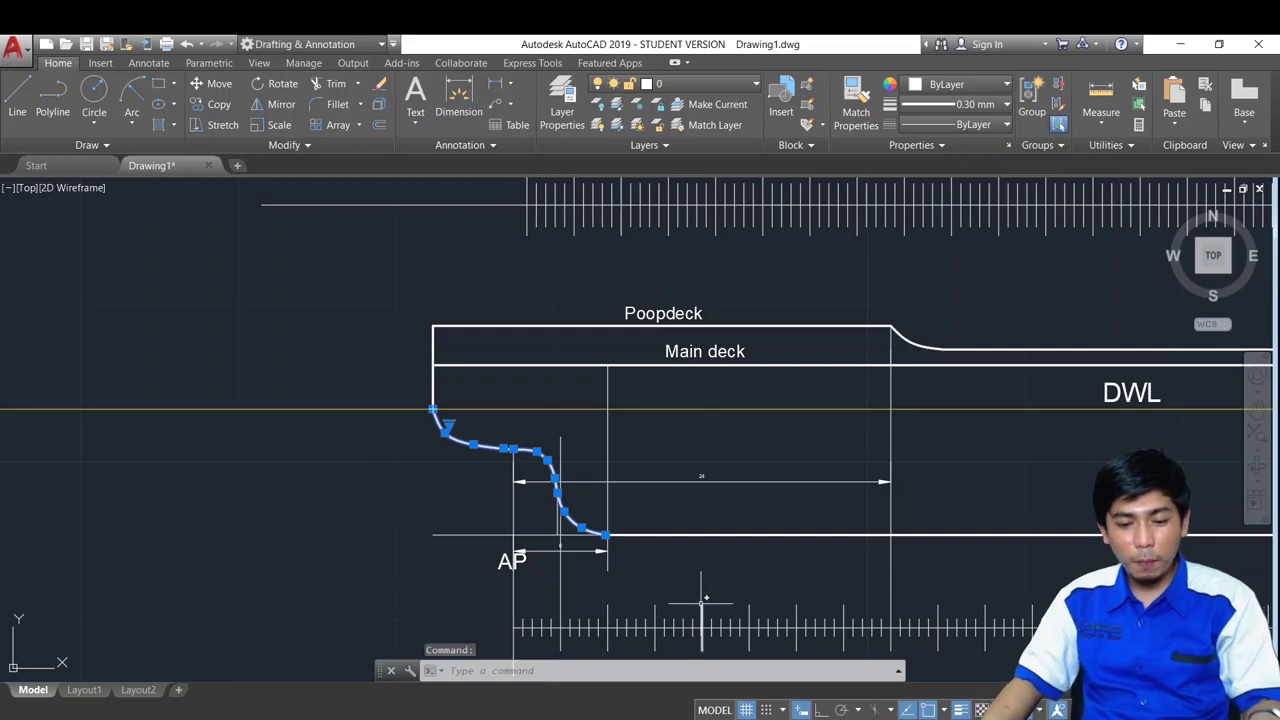
middle_click_drag(743, 529, 623, 509)
key("Escape")
key("Escape")
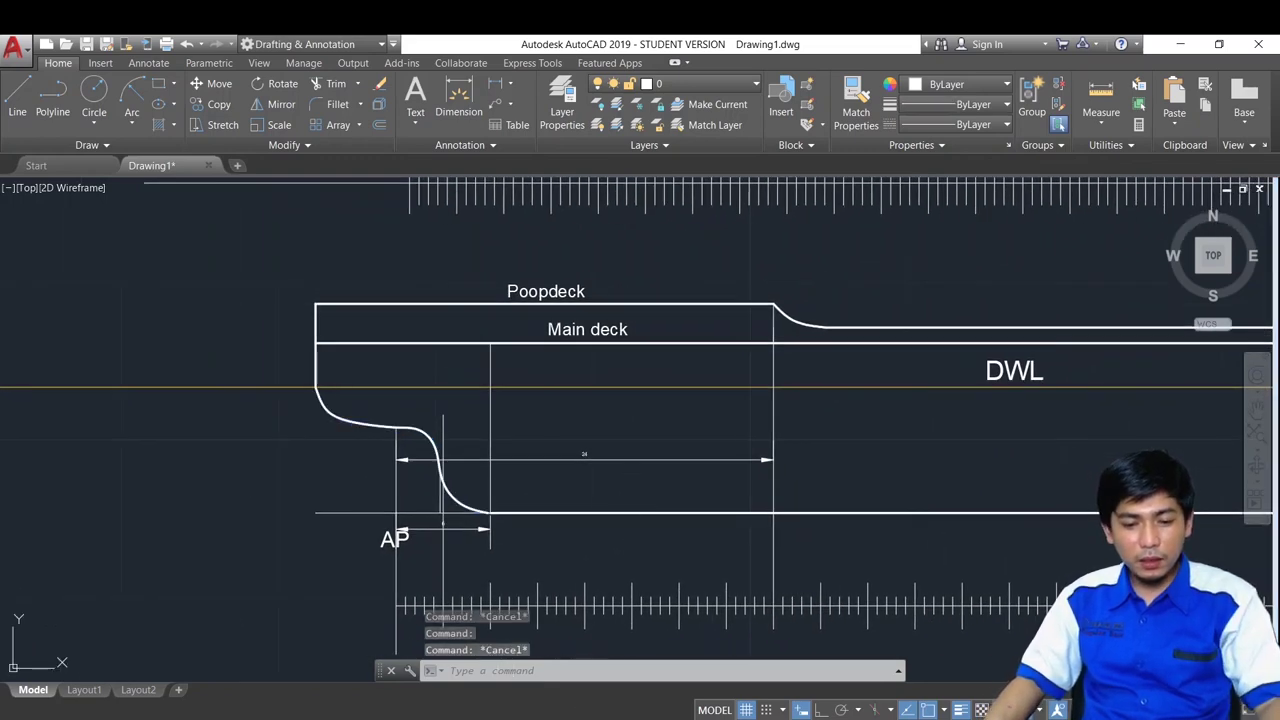
Switch to Excel and examine the Linggi Buritan (Stern) diagram with its propeller diameter and a, e, b formulas
key("alt+Tab")
scroll(531, 457, "up", 11)
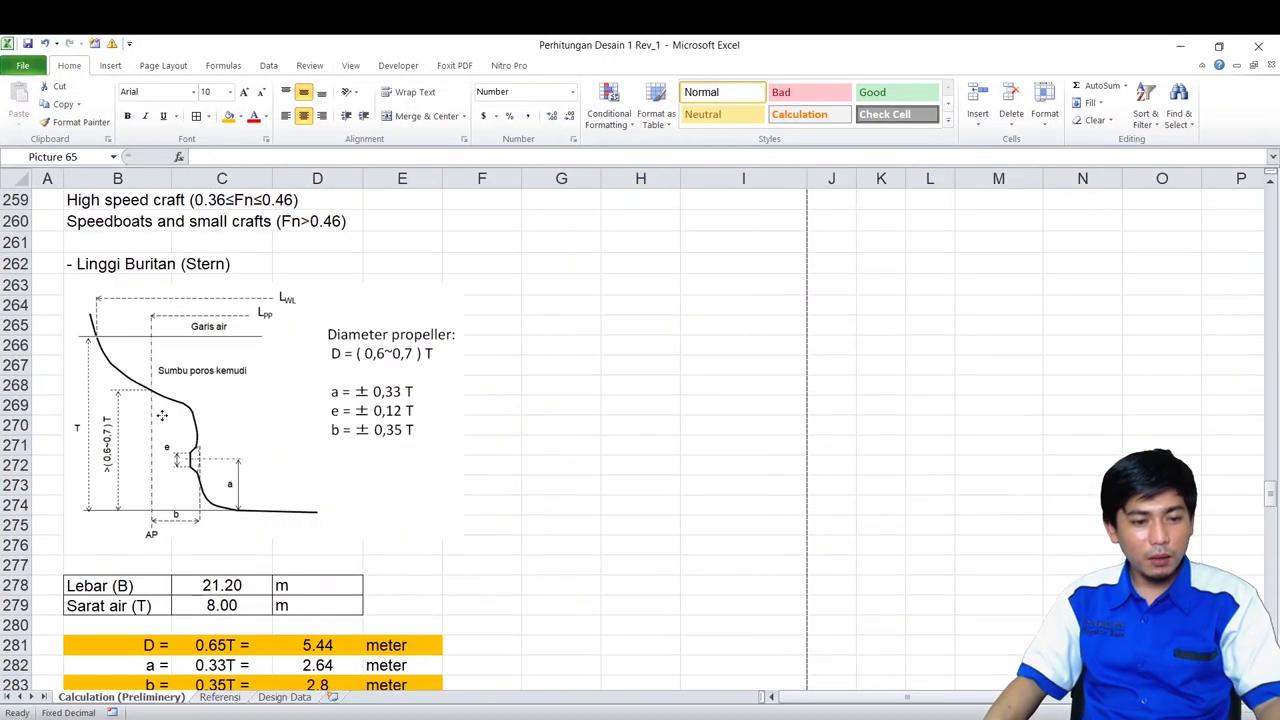
left_click(162, 418)
scroll(70, 428, "up", 1, "ctrl")
left_click_drag(826, 698, 814, 698)
left_click(676, 492)
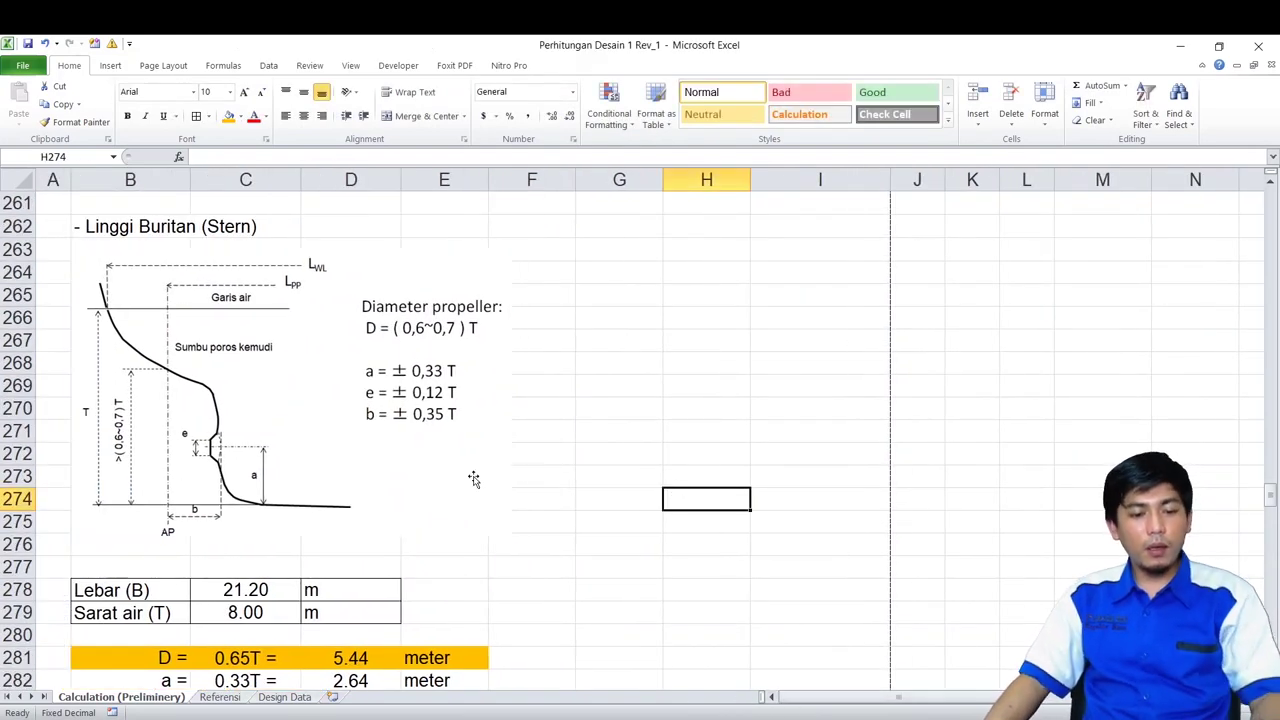
Examine the calculated stern dimensions D, a, b and e beneath the Linggi Buritan diagram, focusing on the highlighted D and b rows
scroll(472, 480, "down", 2)
scroll(473, 479, "up", 2)
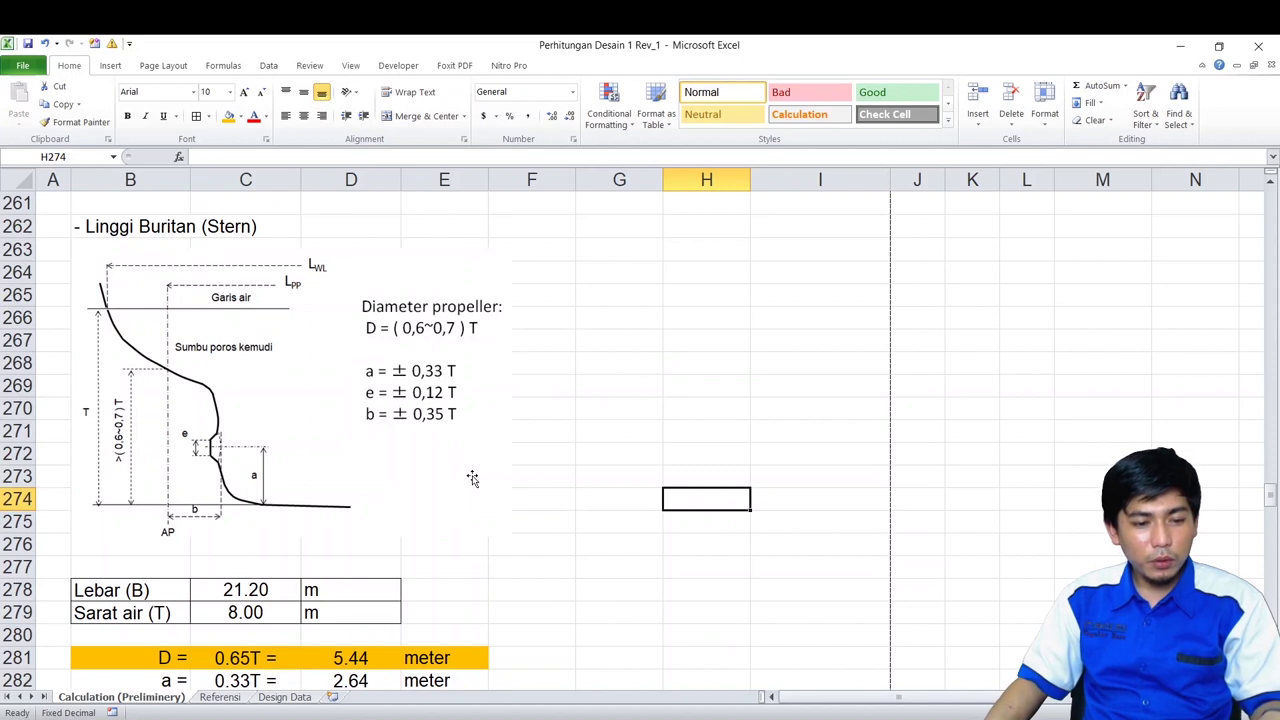
scroll(472, 479, "down", 2)
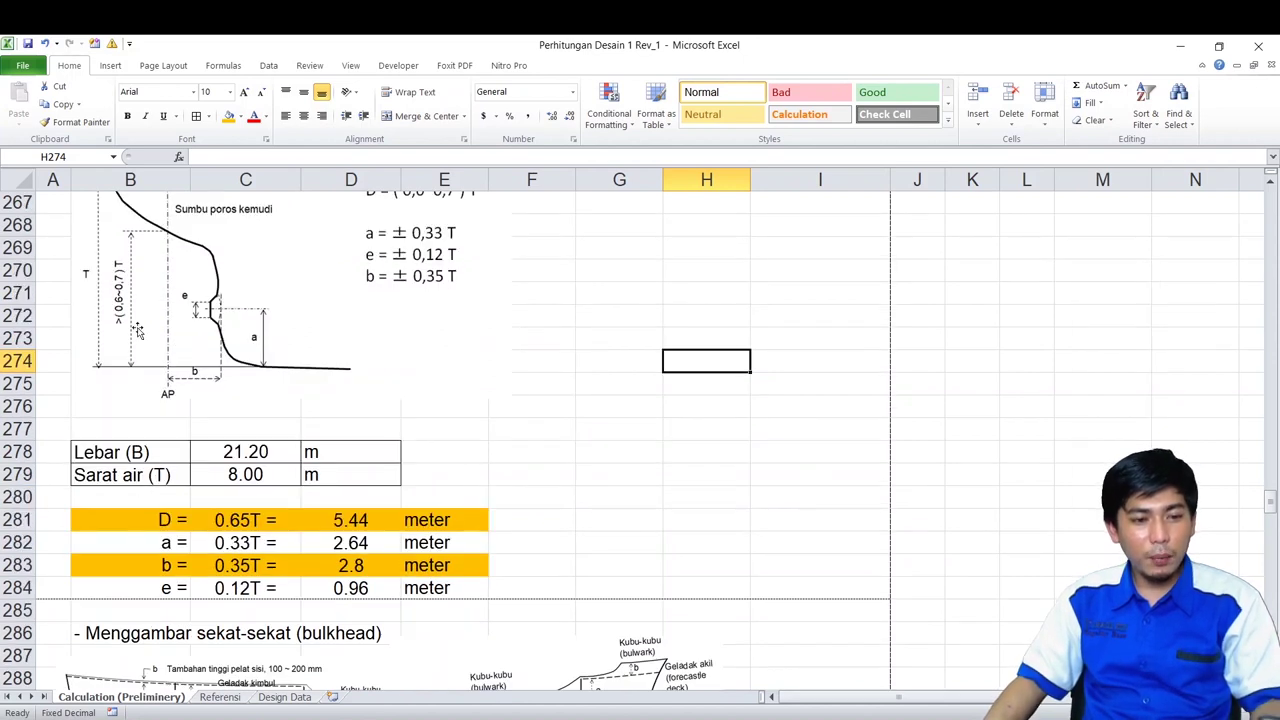
left_click_drag(170, 517, 440, 532)
left_click_drag(172, 563, 440, 566)
left_click_drag(170, 520, 450, 522)
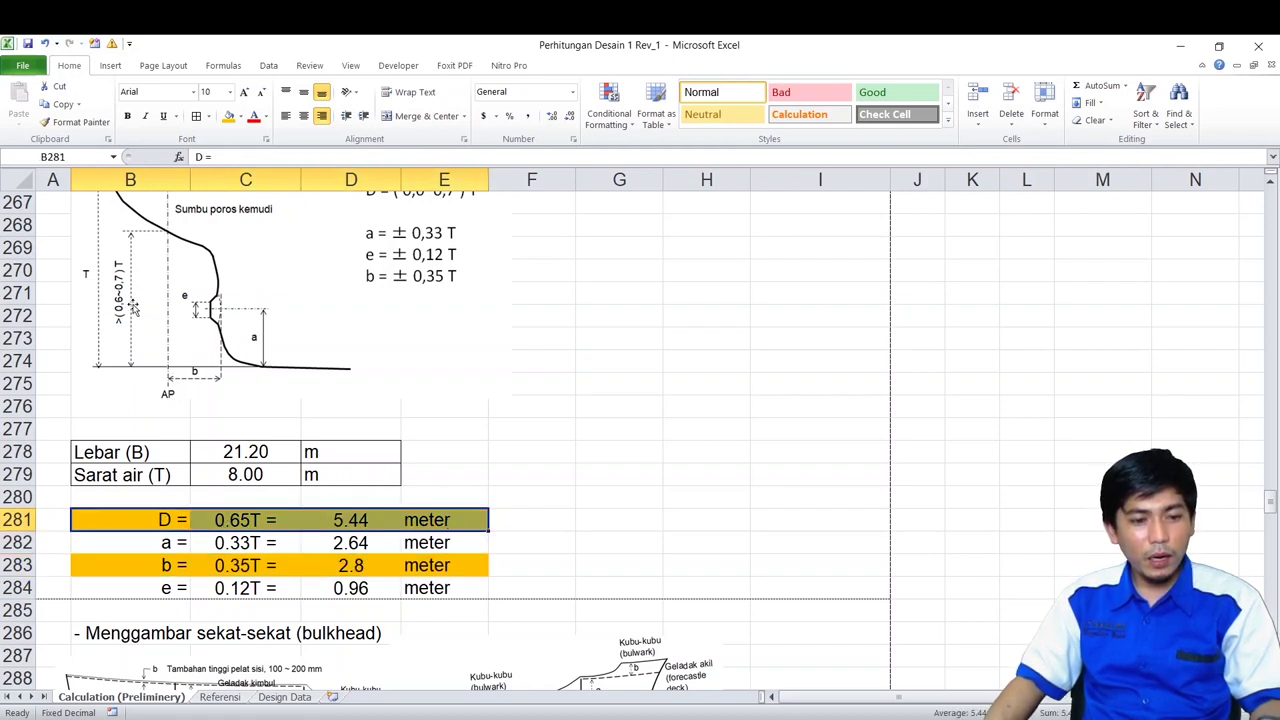
left_click(251, 522)
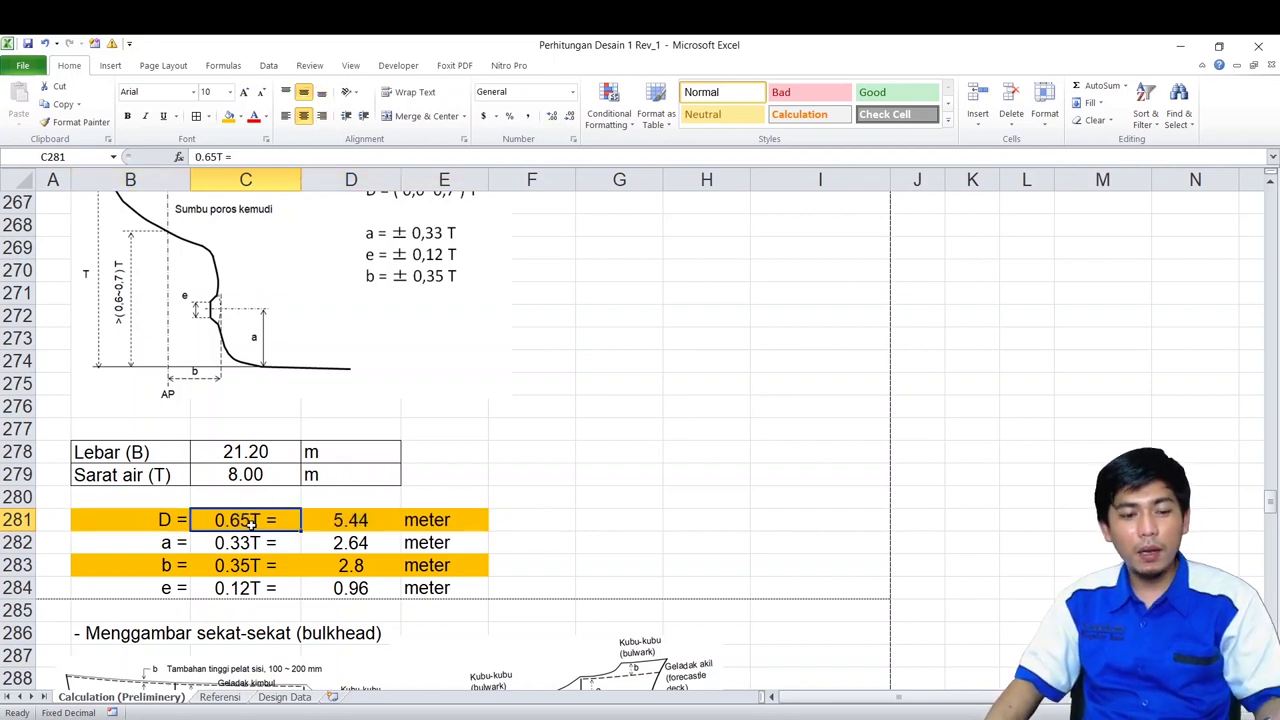
left_click(220, 566)
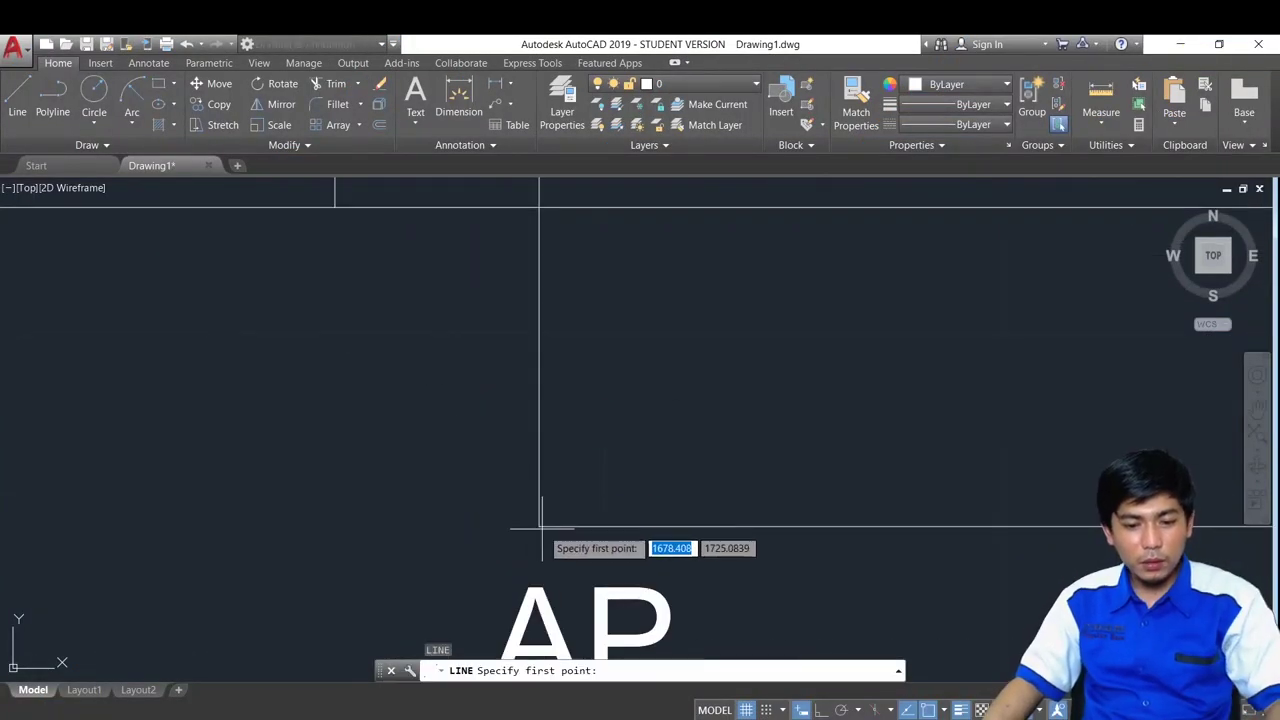
With ortho on, draw a 5.44 line straight up from the keel corner at AP, continuing into a horizontal guide line extending aft
left_click(540, 524)
key("F8")
type("5")
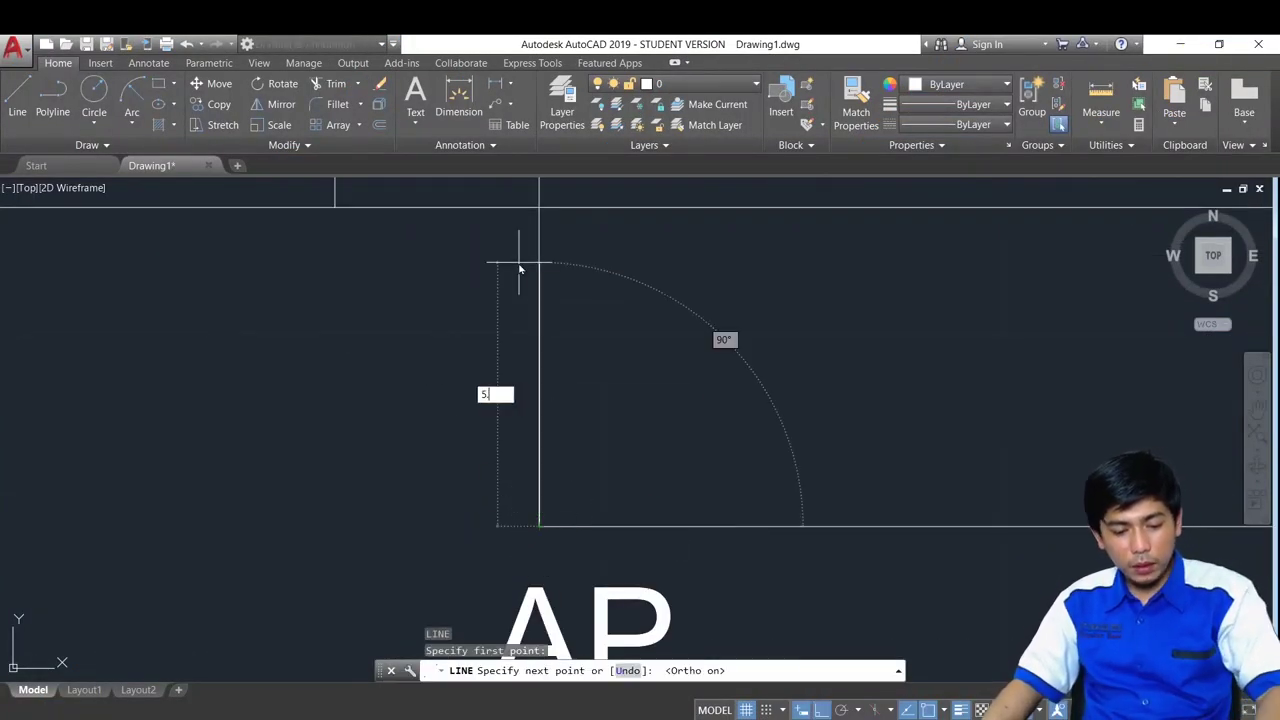
type(".44")
key("Return")
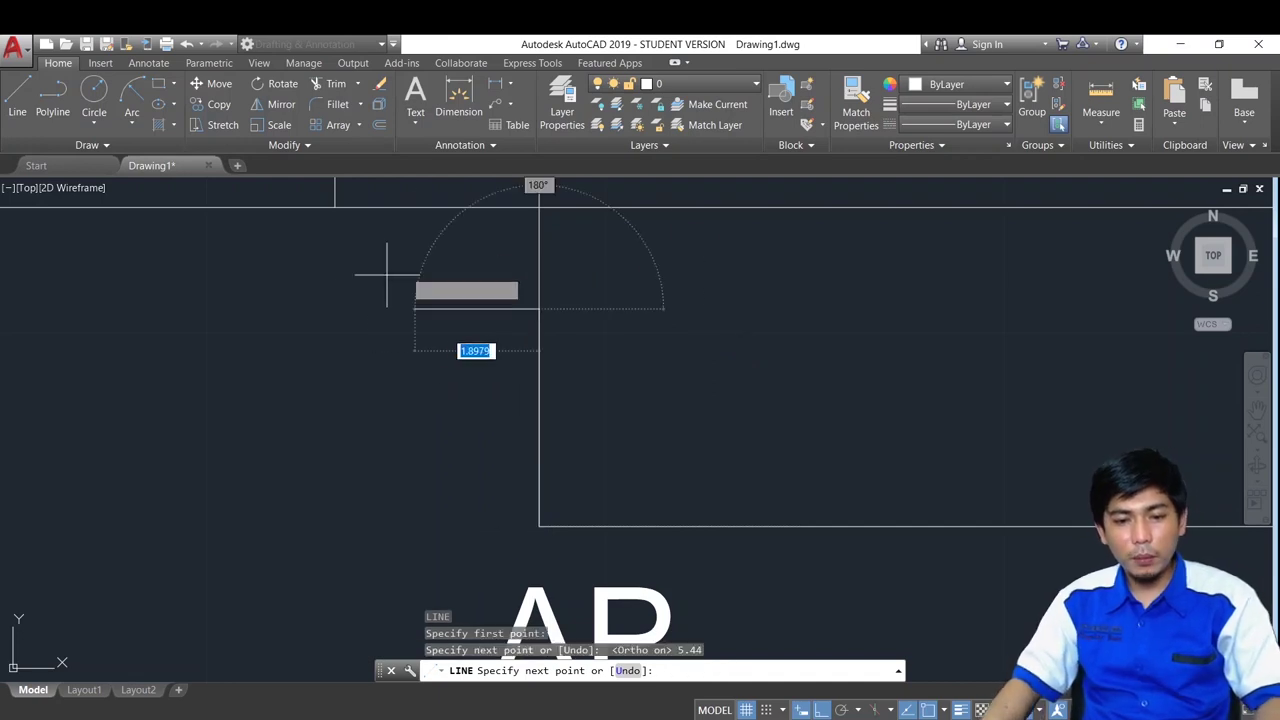
key("Escape")
Draw a 2.8 horizontal guide line forward from the AP line, a little above the keel, for distance b
middle_click_drag(586, 409, 563, 323)
type("l")
key("Return")
left_click(514, 387)
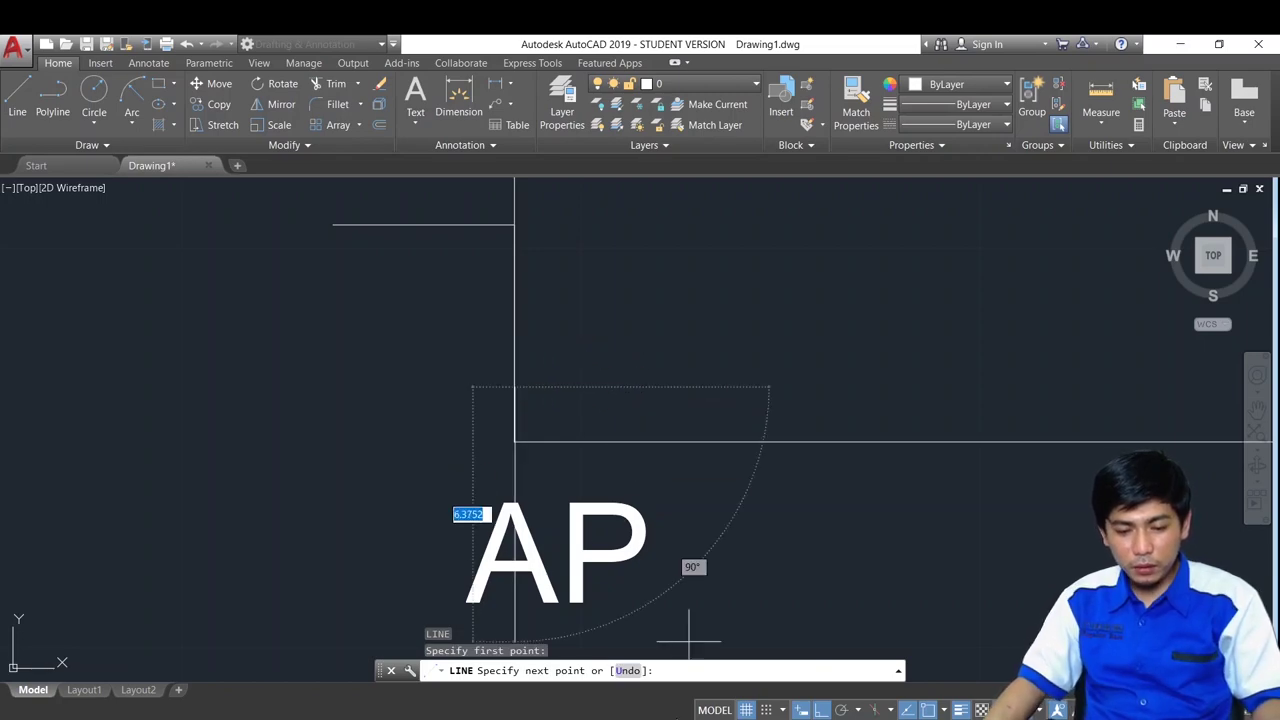
key("alt+Tab")
key("alt+Tab")
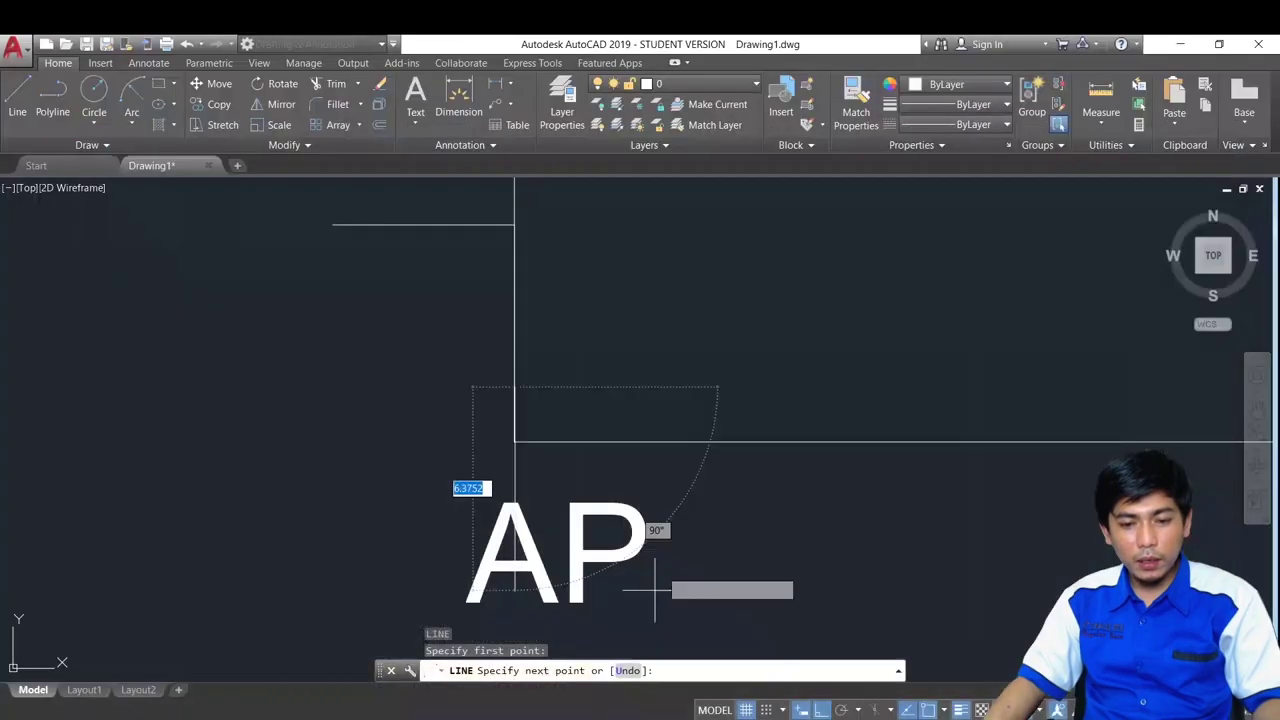
type("2")
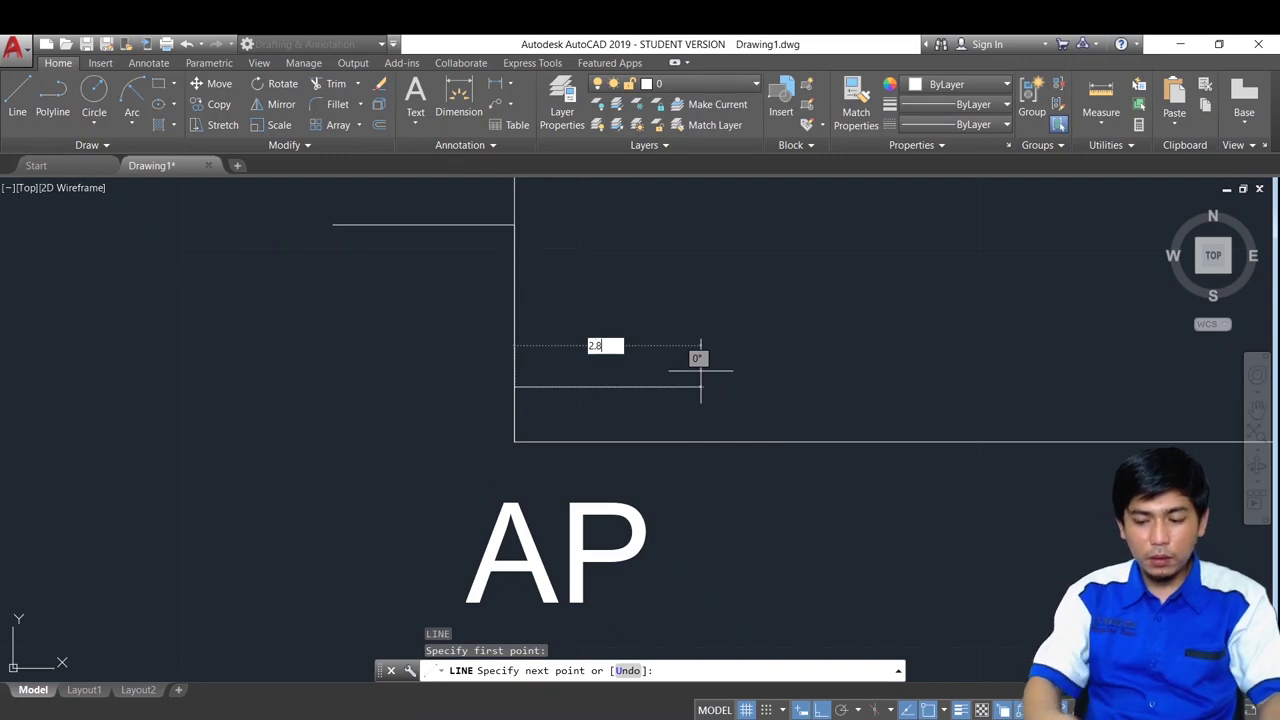
type(".8")
key("Return")
key("Escape")
key("Escape")
scroll(654, 383, "down", 3)
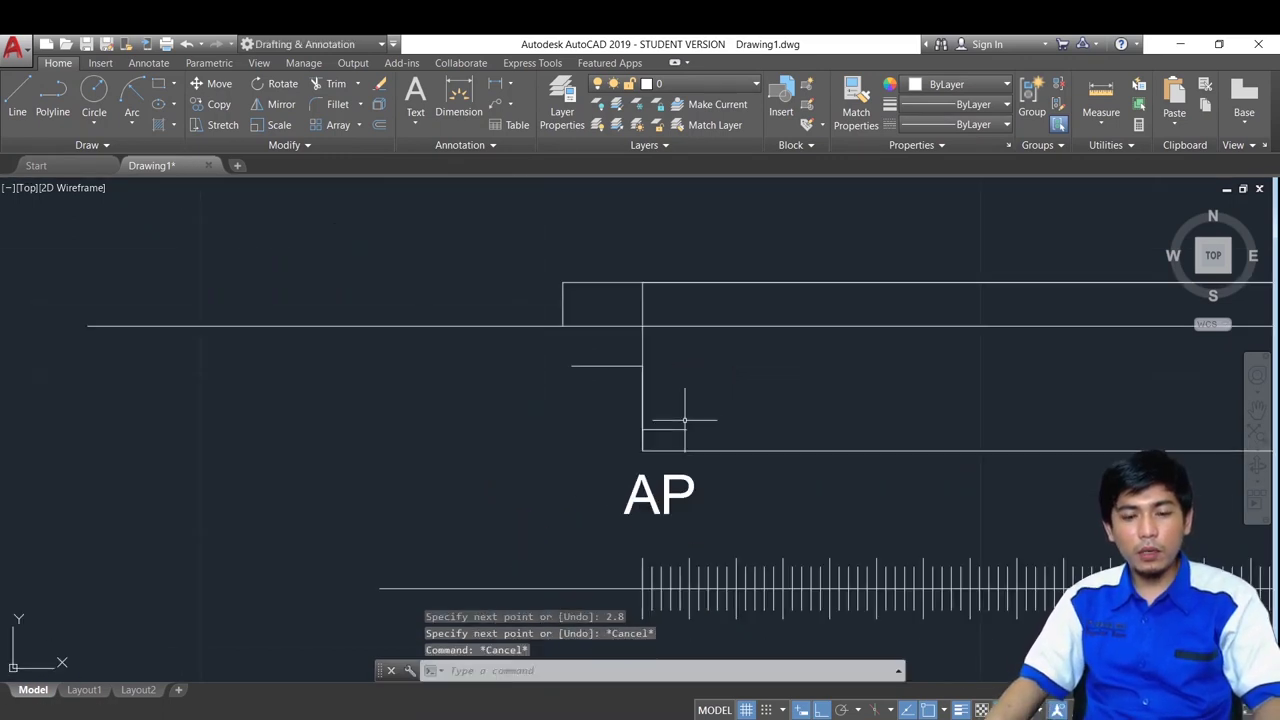
Highlight the two horizontal guide lines at AP and compare them with the stern diagram in Excel
middle_click_drag(678, 407, 646, 398)
scroll(646, 398, "up", 2)
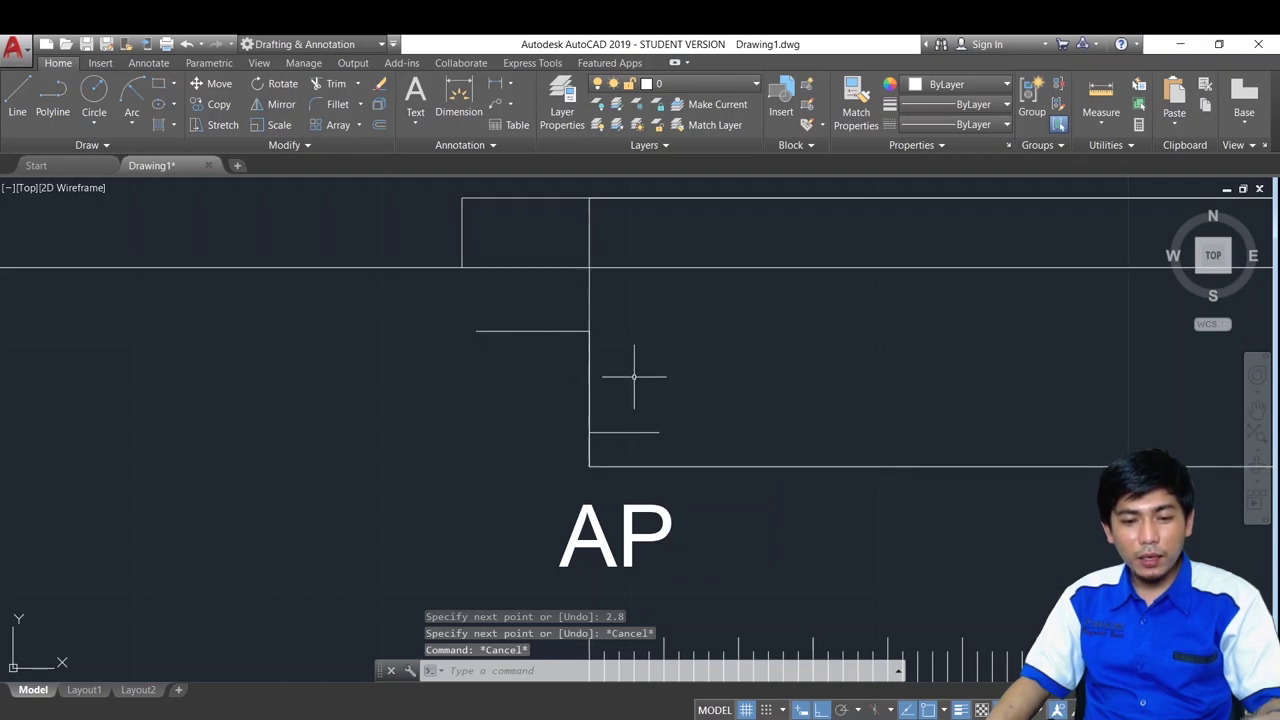
left_click(556, 328)
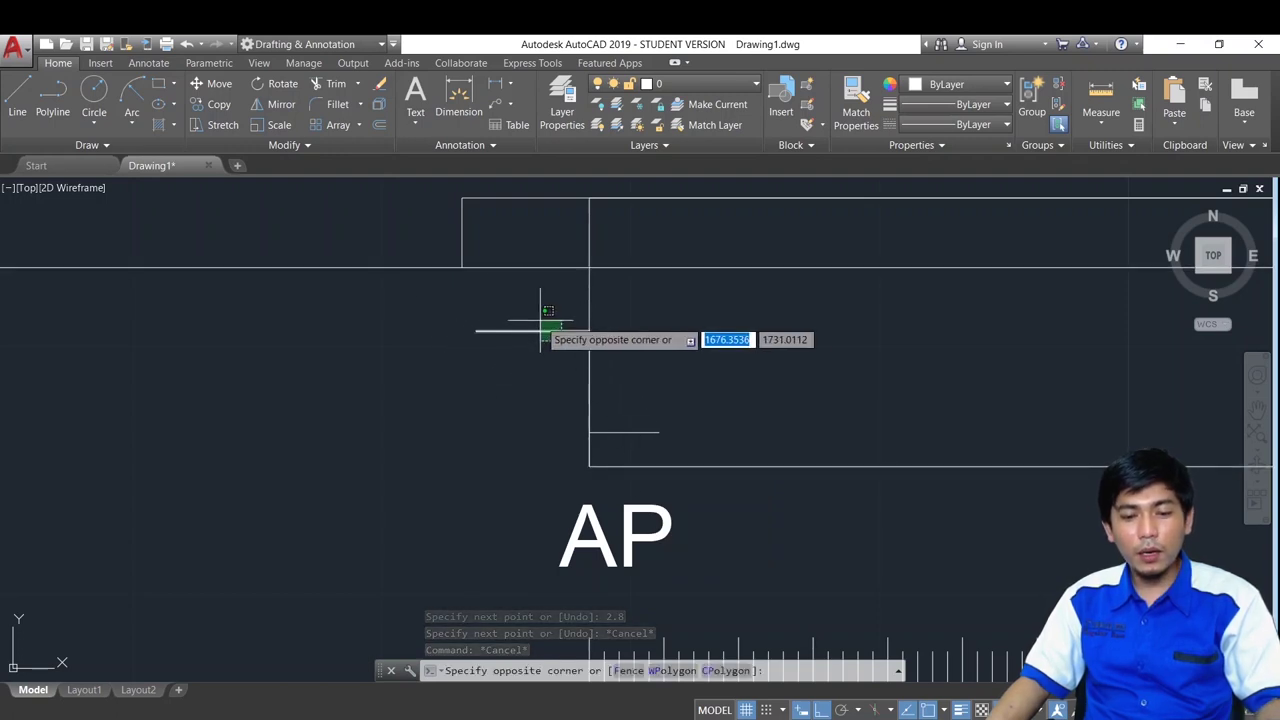
left_click(550, 337)
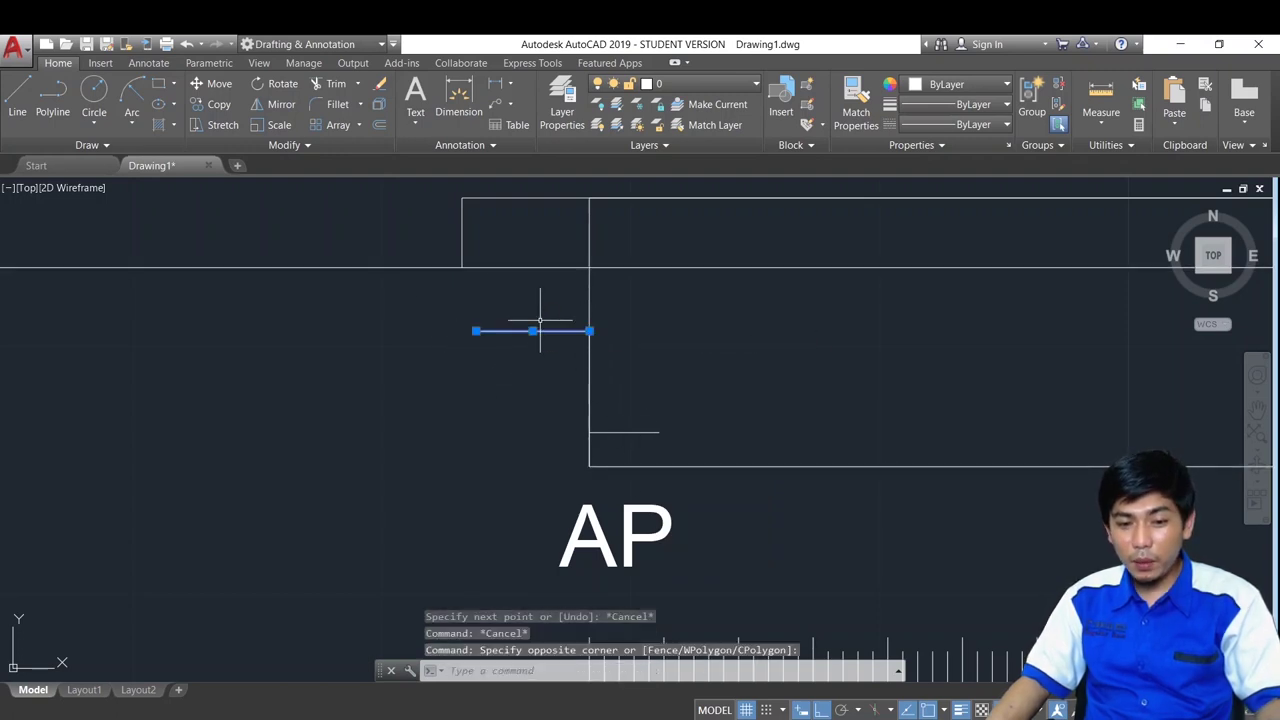
left_click(648, 447)
left_click(622, 414)
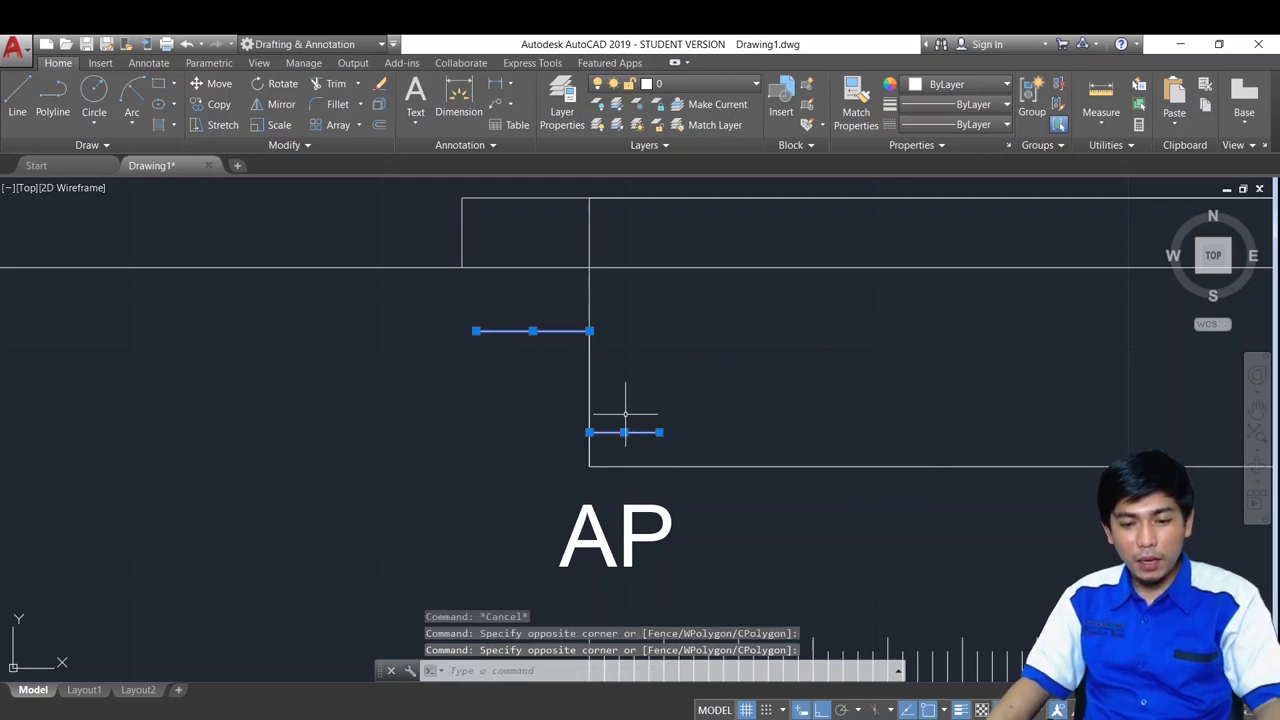
key("Escape")
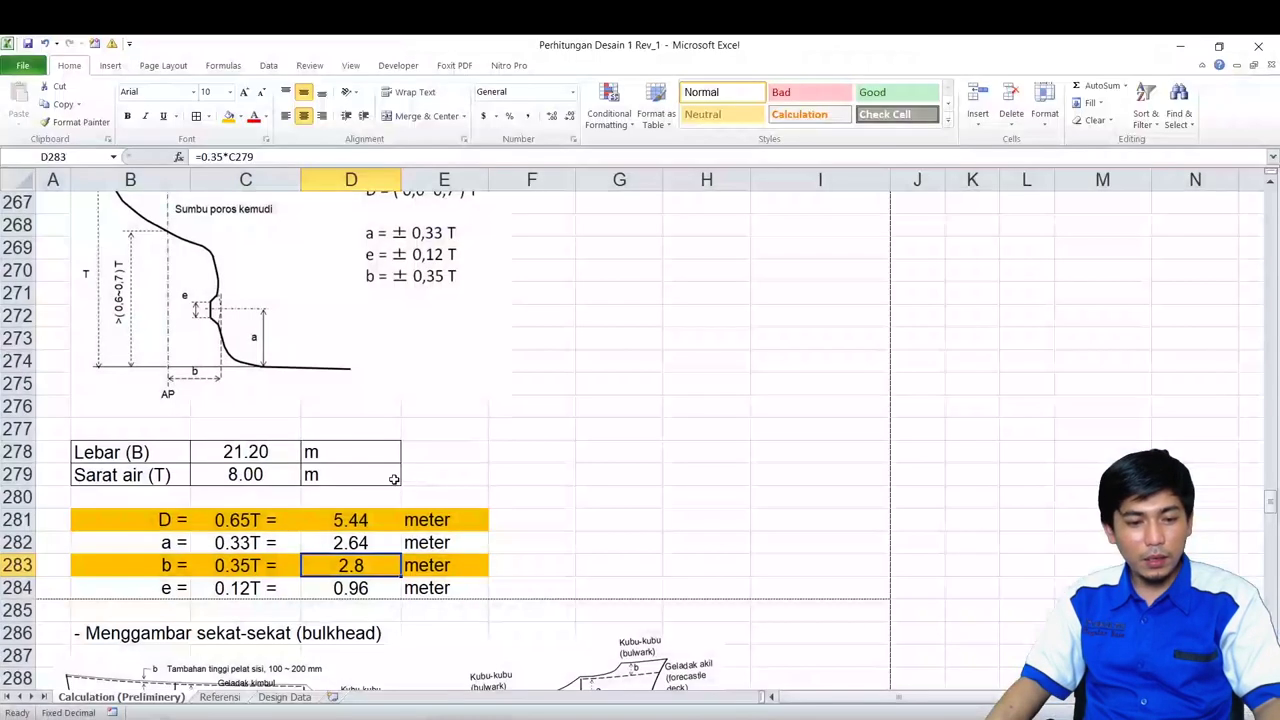
left_click(300, 306)
scroll(143, 458, "up", 4)
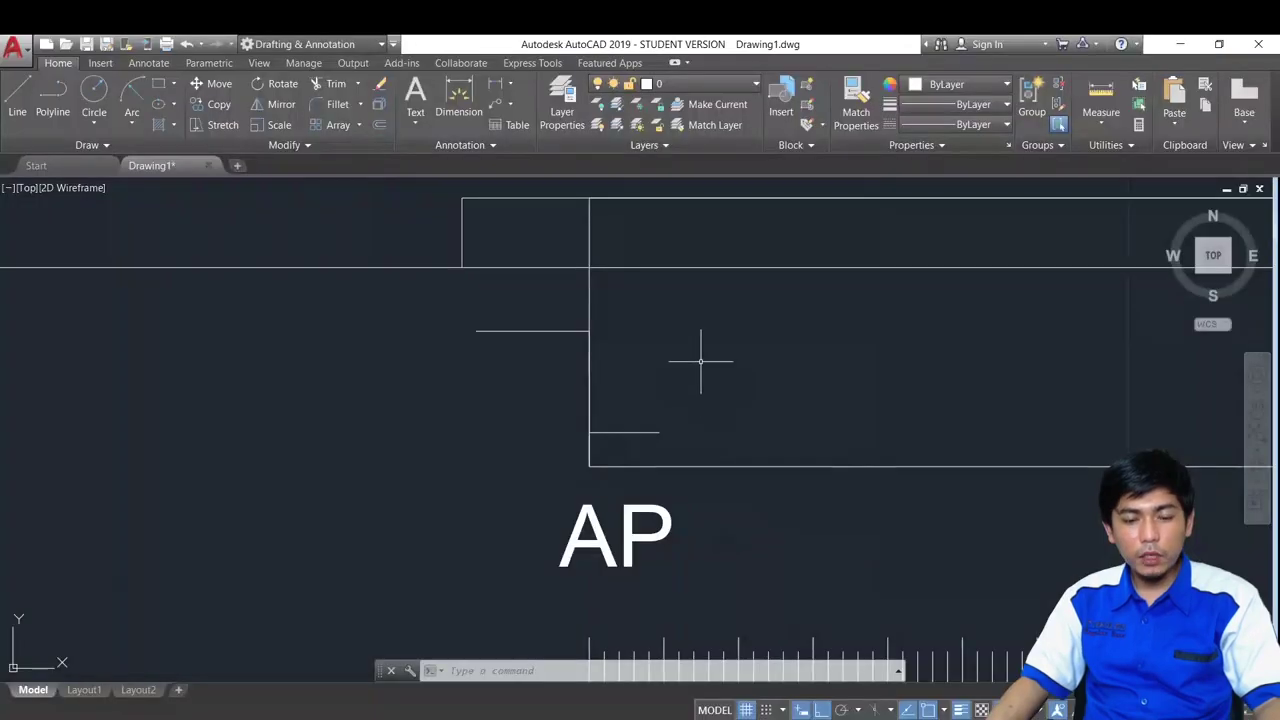
With ortho off, draw the stern profile as a fit-point spline from the aft waterline point through both AP guide lines to the keel line
middle_click_drag(700, 357, 666, 363)
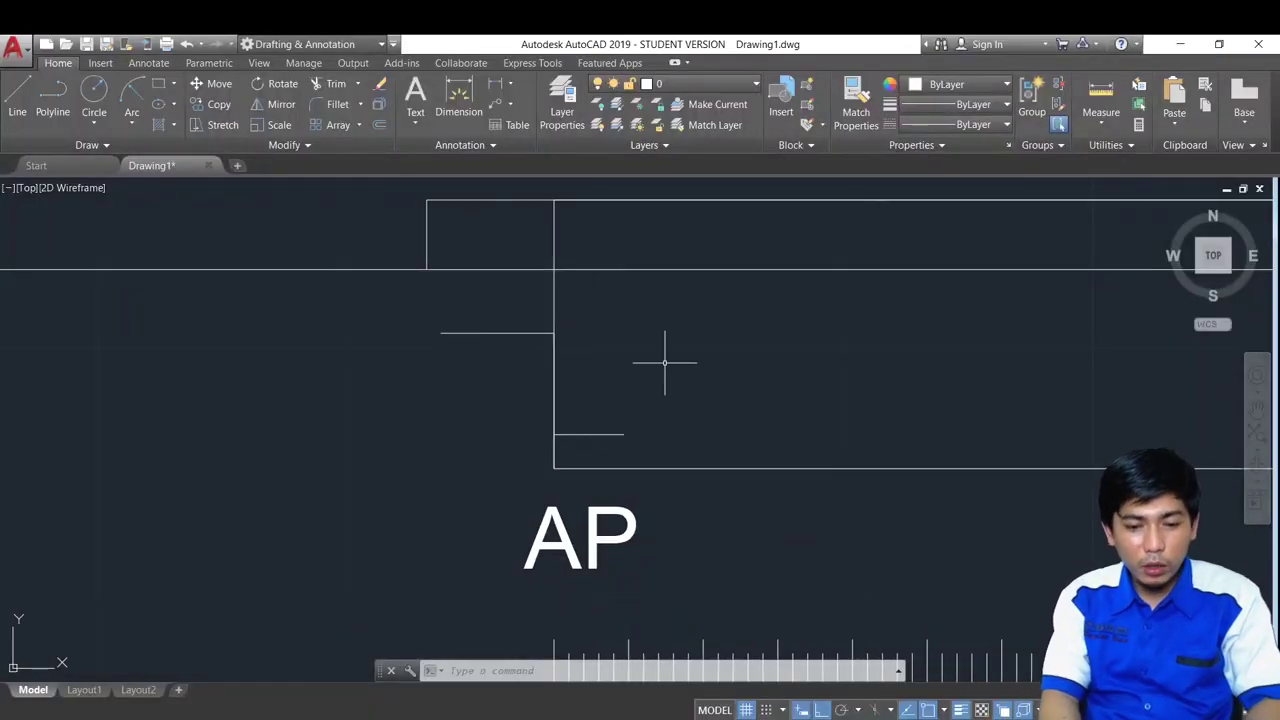
type("spl")
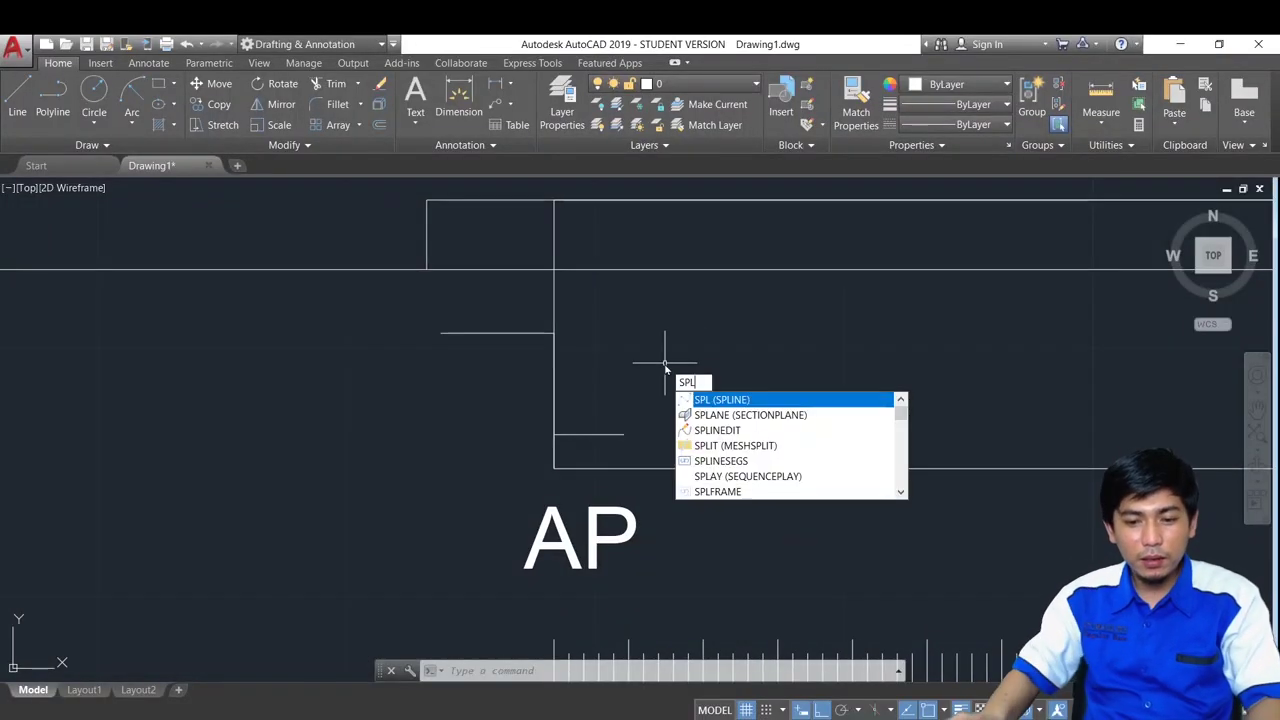
key("Return")
scroll(422, 298, "up", 5)
left_click(436, 224)
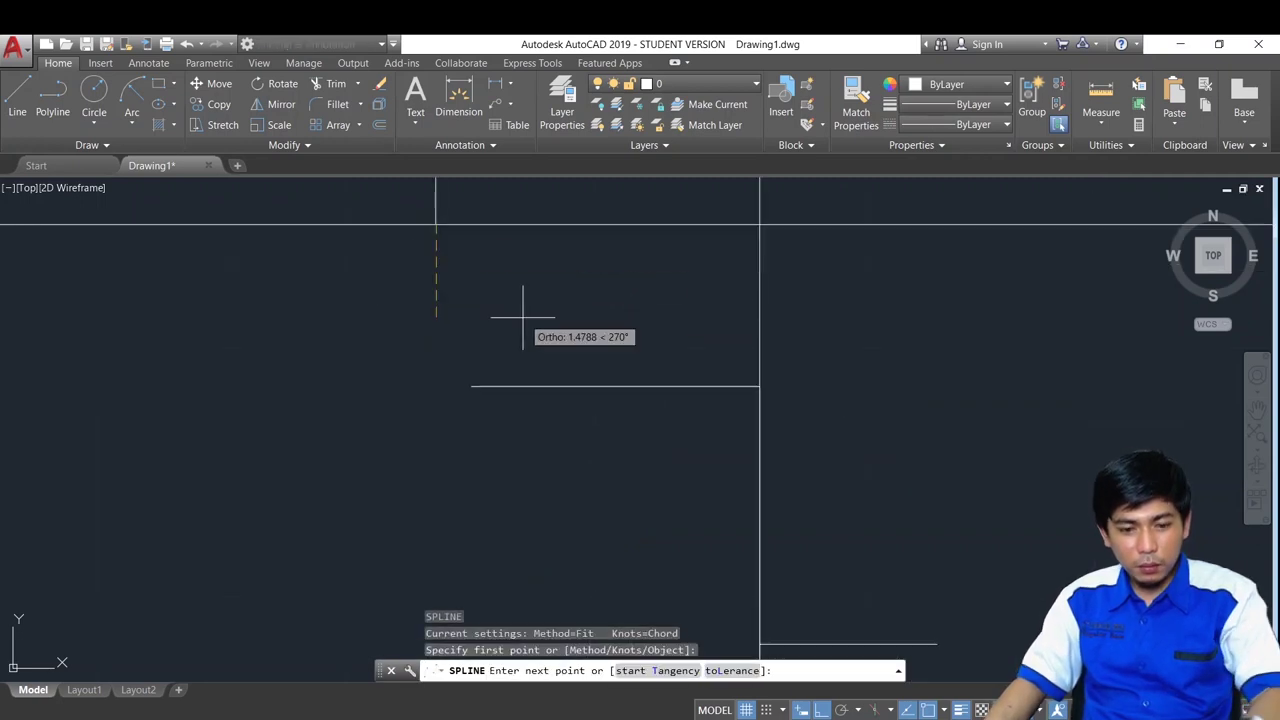
left_click(490, 307)
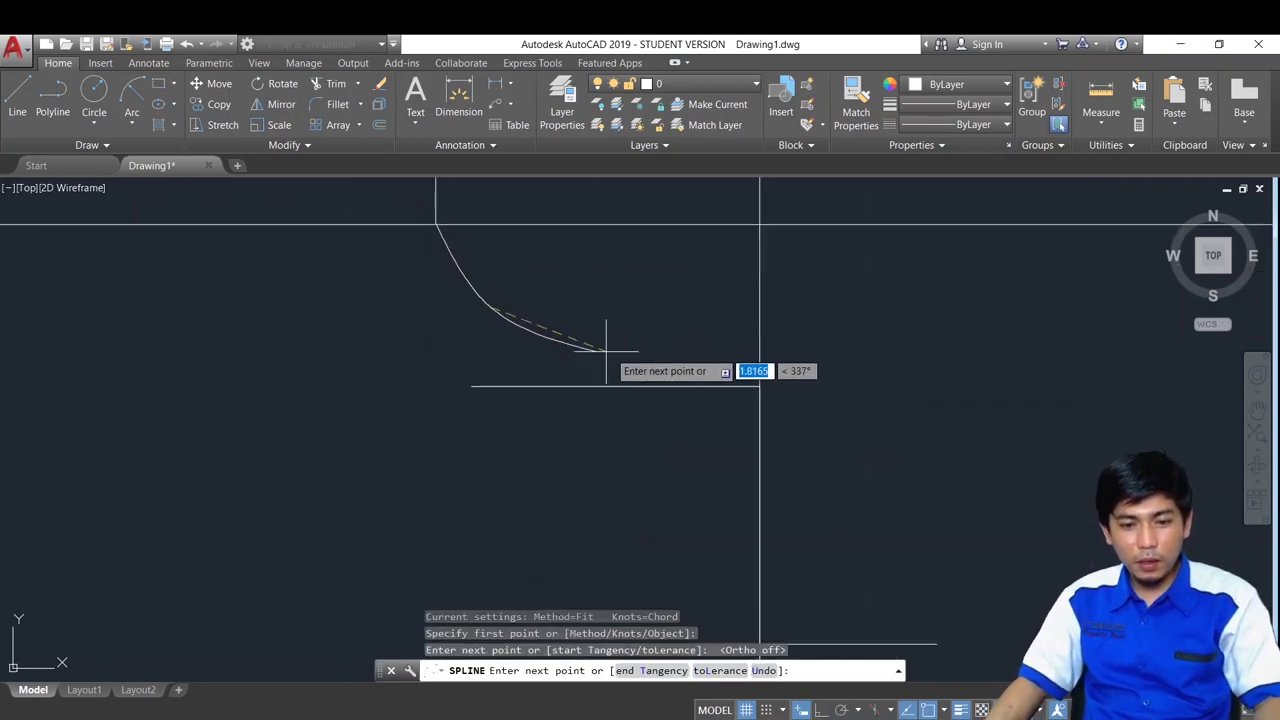
left_click(651, 352)
left_click(778, 384)
middle_click_drag(858, 427, 728, 297)
left_click(772, 295)
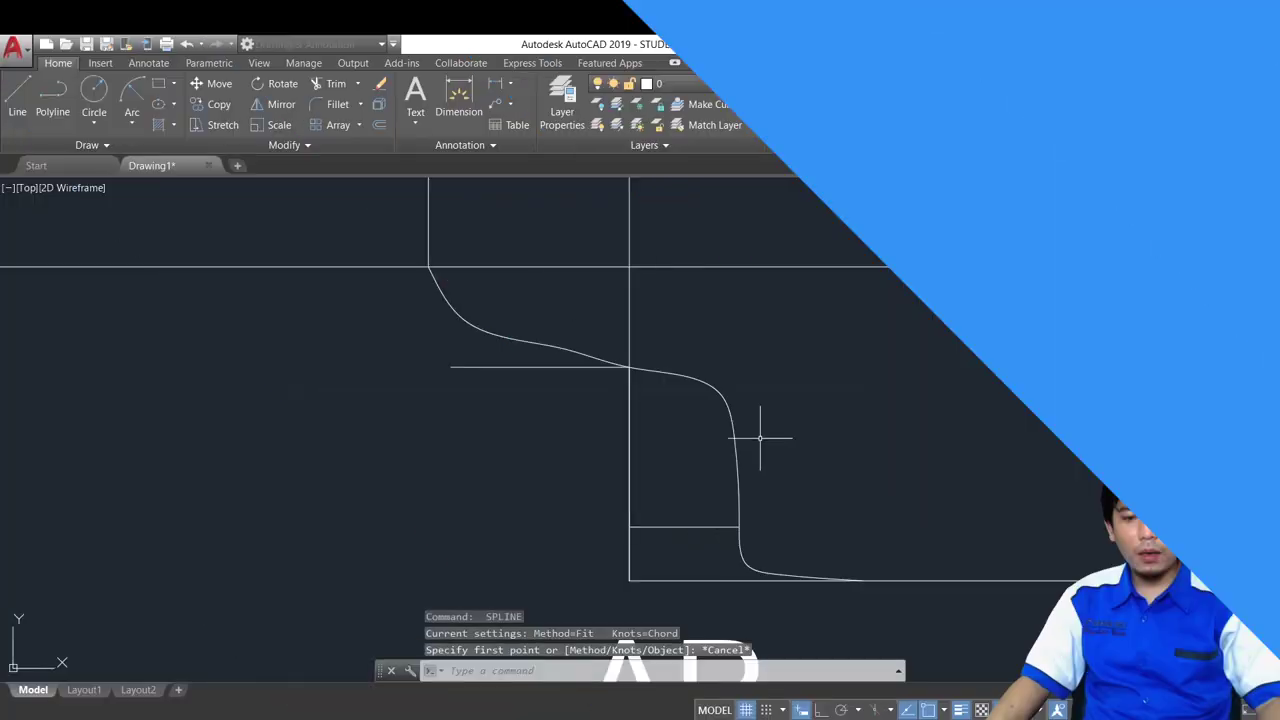
Fine-tune the stern spline by moving its fit point just below the waterline slightly
left_click(694, 414)
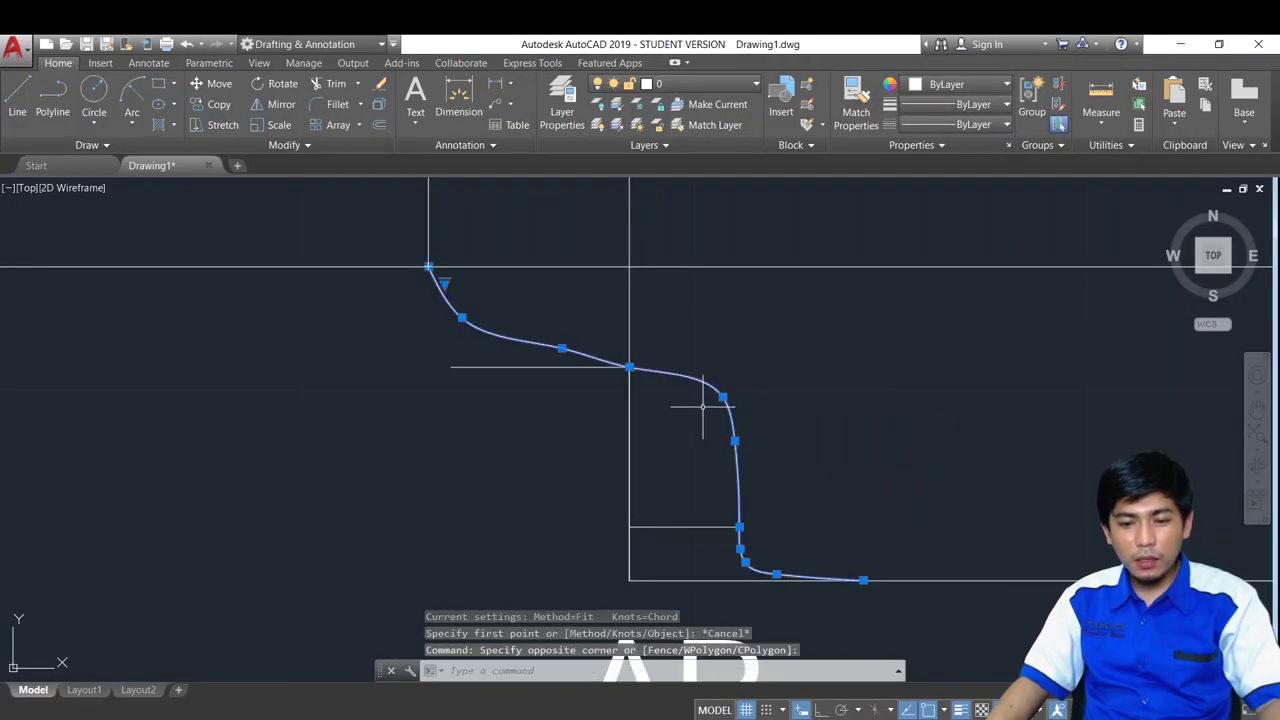
scroll(606, 338, "up", 10)
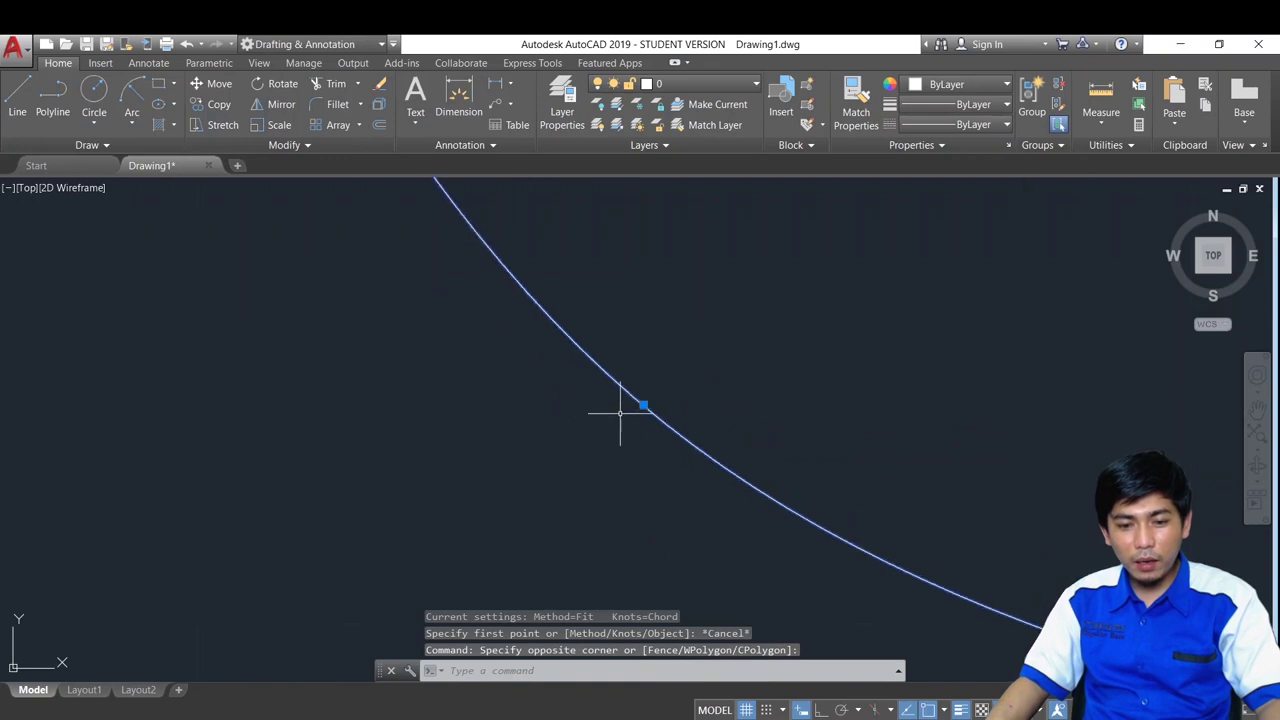
left_click(643, 405)
scroll(623, 417, "down", 4)
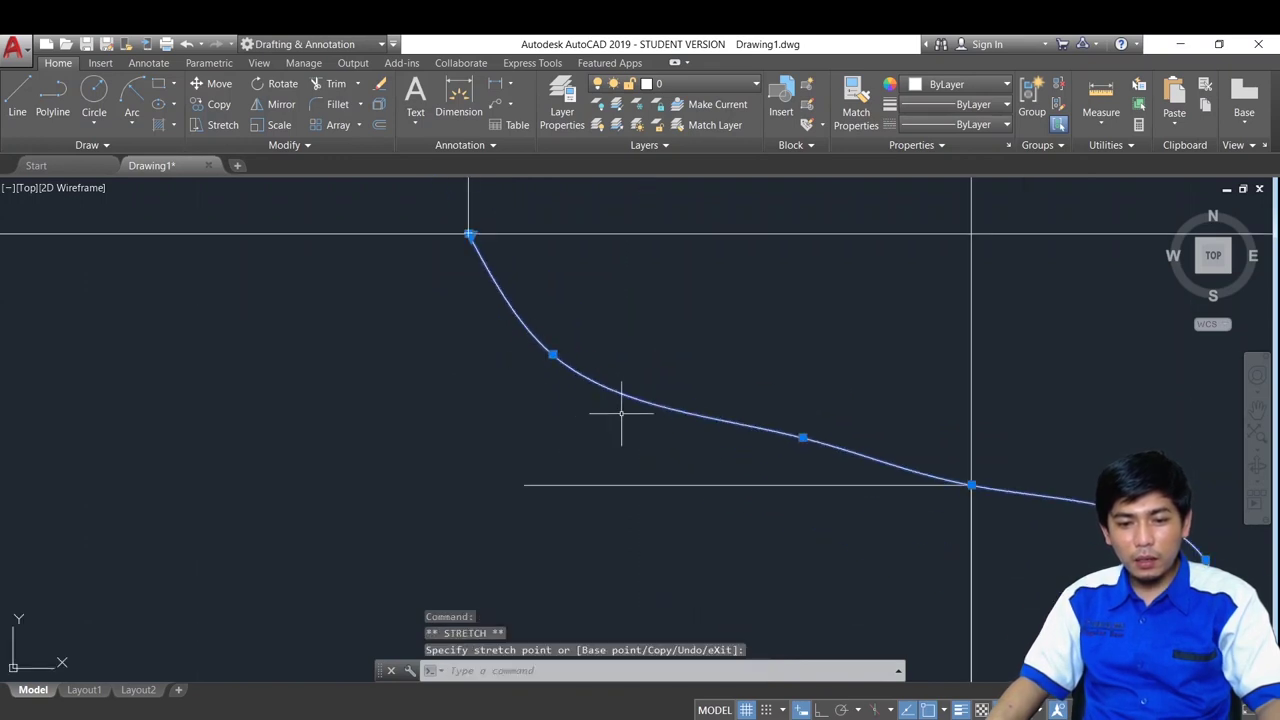
key("Escape")
Examine the stern curve and the forecastle deck and bulwark outline on the finished reference profile
scroll(666, 434, "down", 5)
middle_click_drag(663, 486, 694, 331)
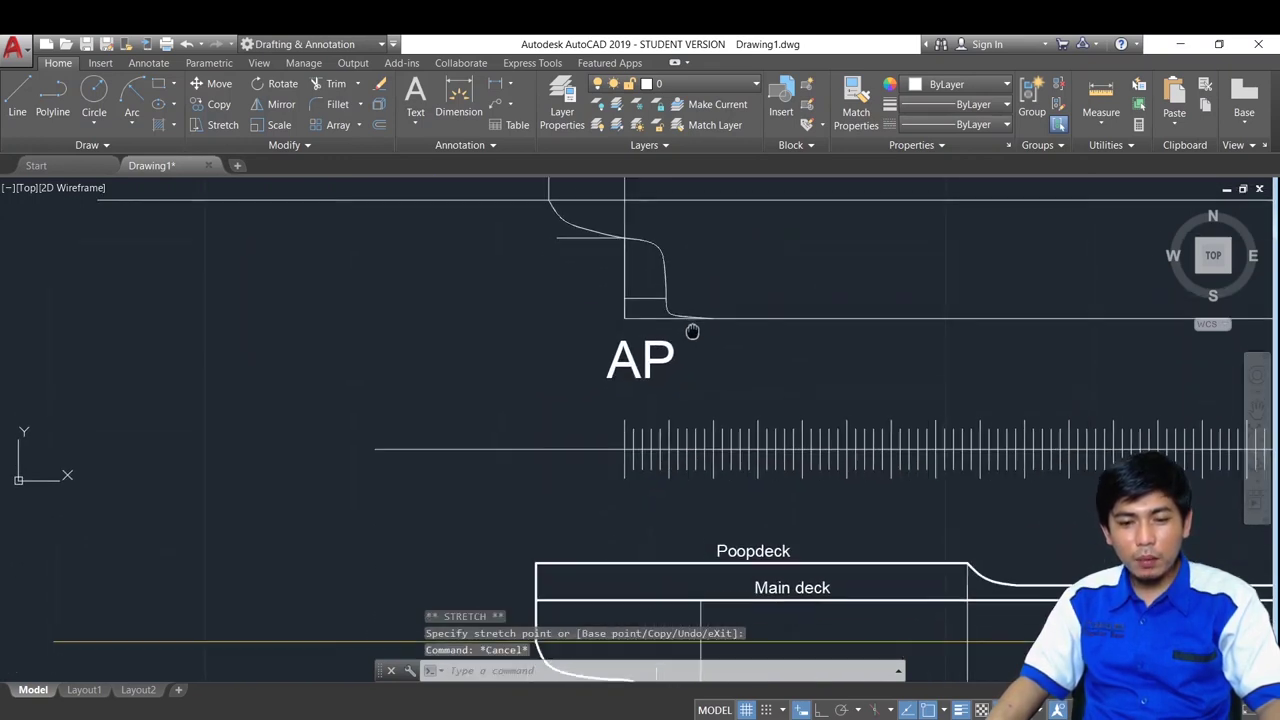
middle_click_drag(706, 452, 734, 337)
scroll(734, 337, "down", 4)
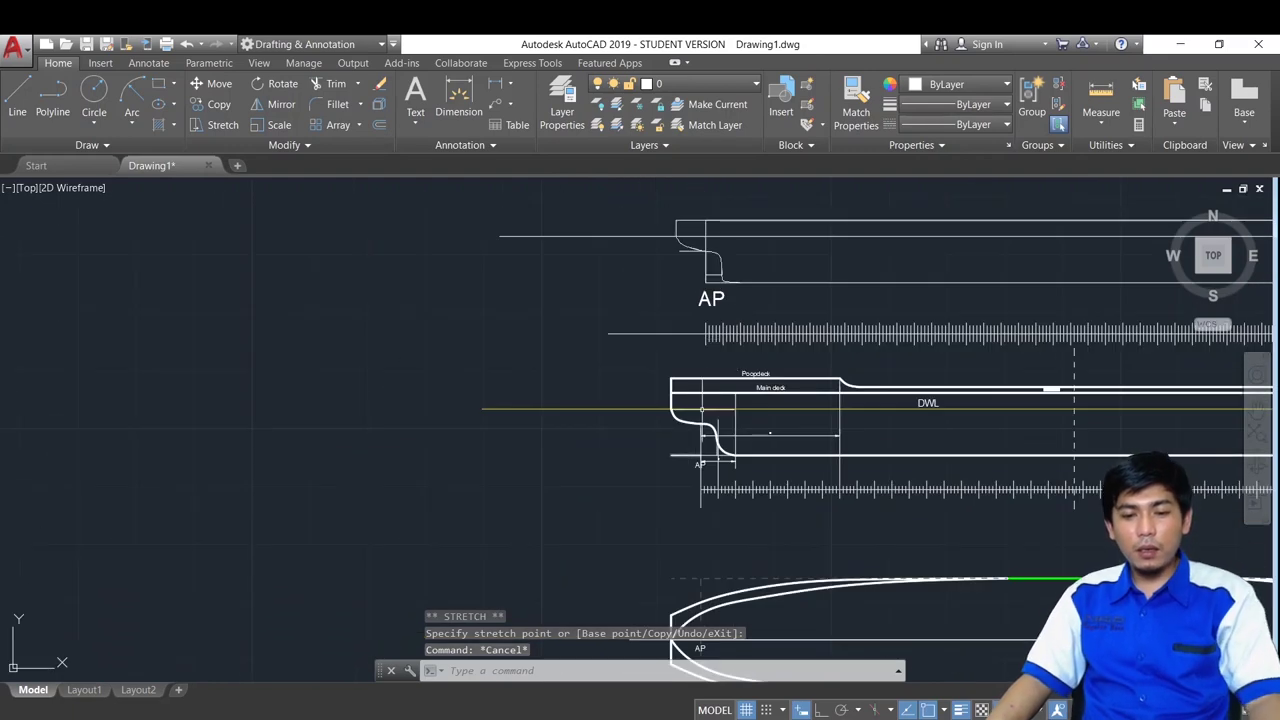
scroll(706, 404, "up", 4)
scroll(689, 421, "up", 1)
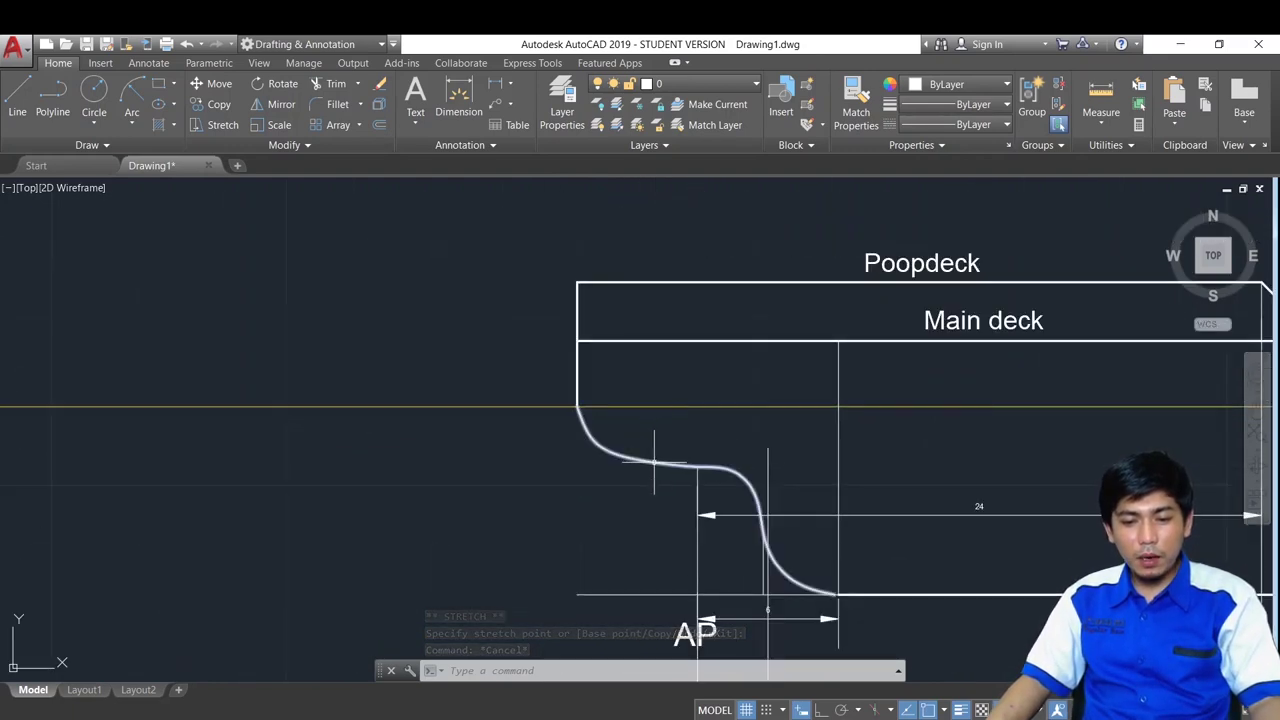
left_click(680, 466)
scroll(815, 548, "up", 3)
middle_click_drag(829, 591, 663, 517)
scroll(663, 517, "down", 2)
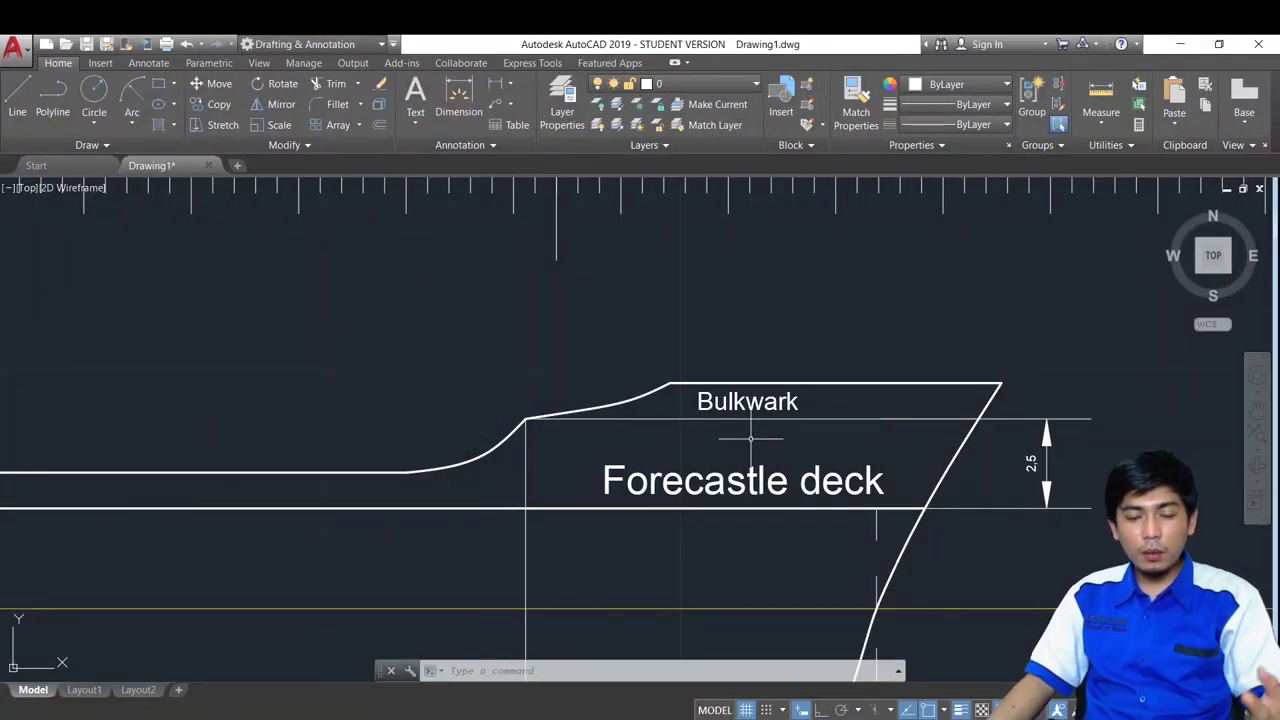
Switch to PowerPoint to read the forecastle deck height a and bulwark height b on the slide, and return to AutoCAD
key("alt+Tab")
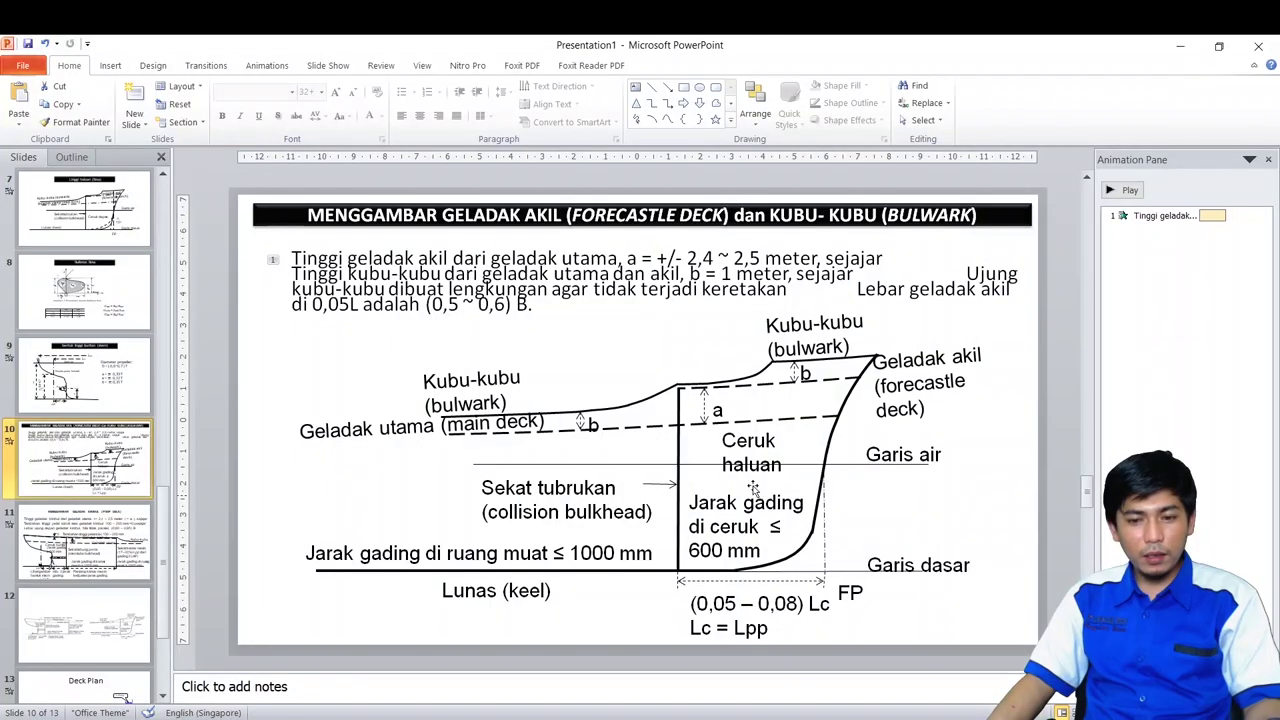
left_click(695, 386)
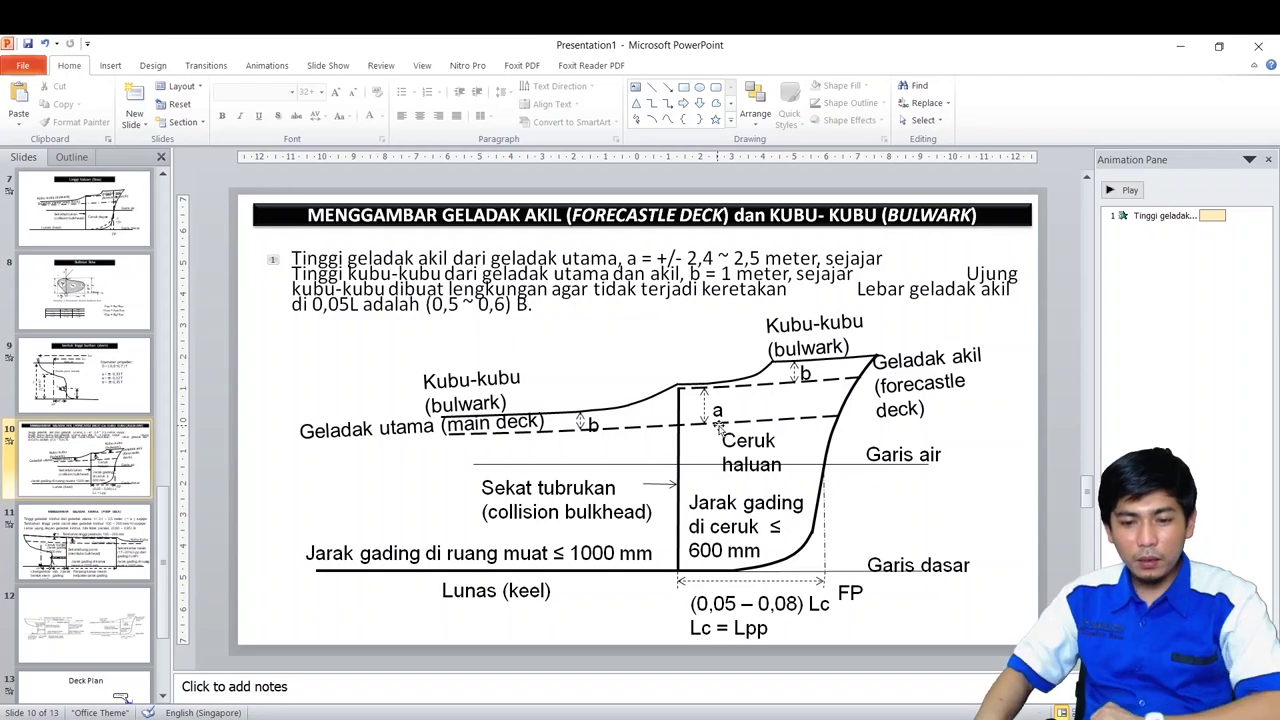
left_click(717, 411)
left_click_drag(712, 259, 657, 259)
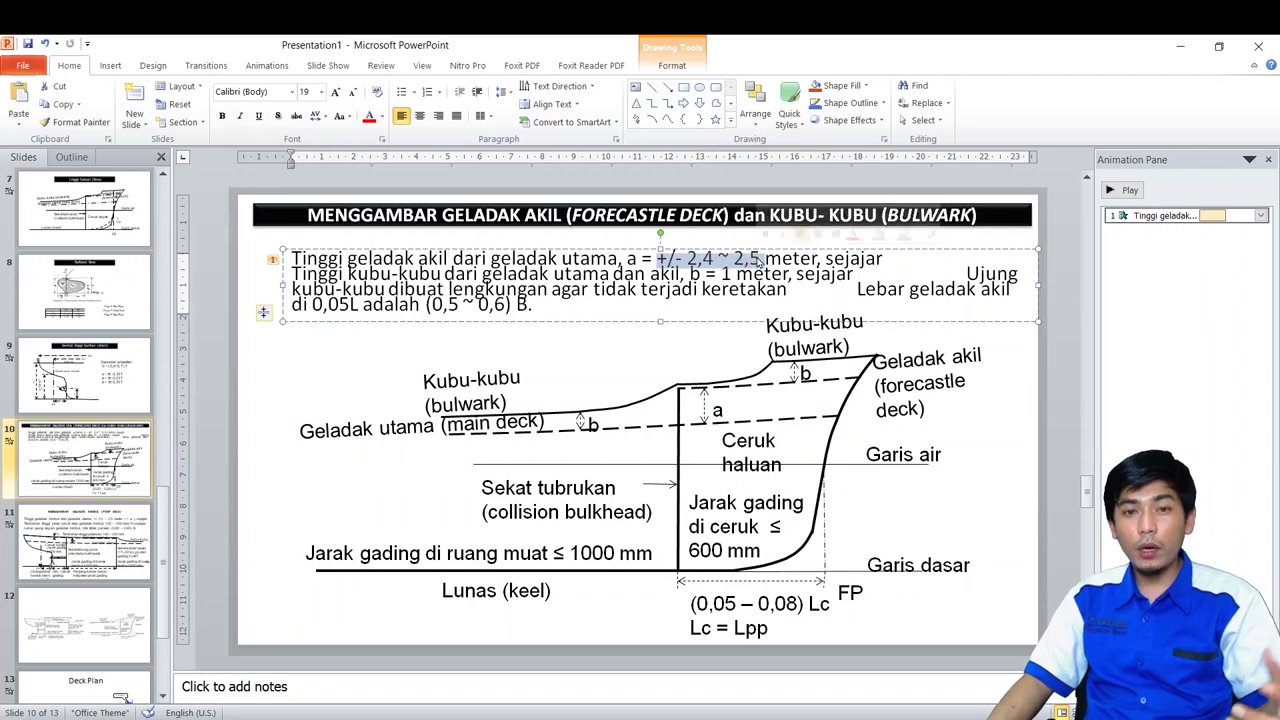
left_click(799, 371)
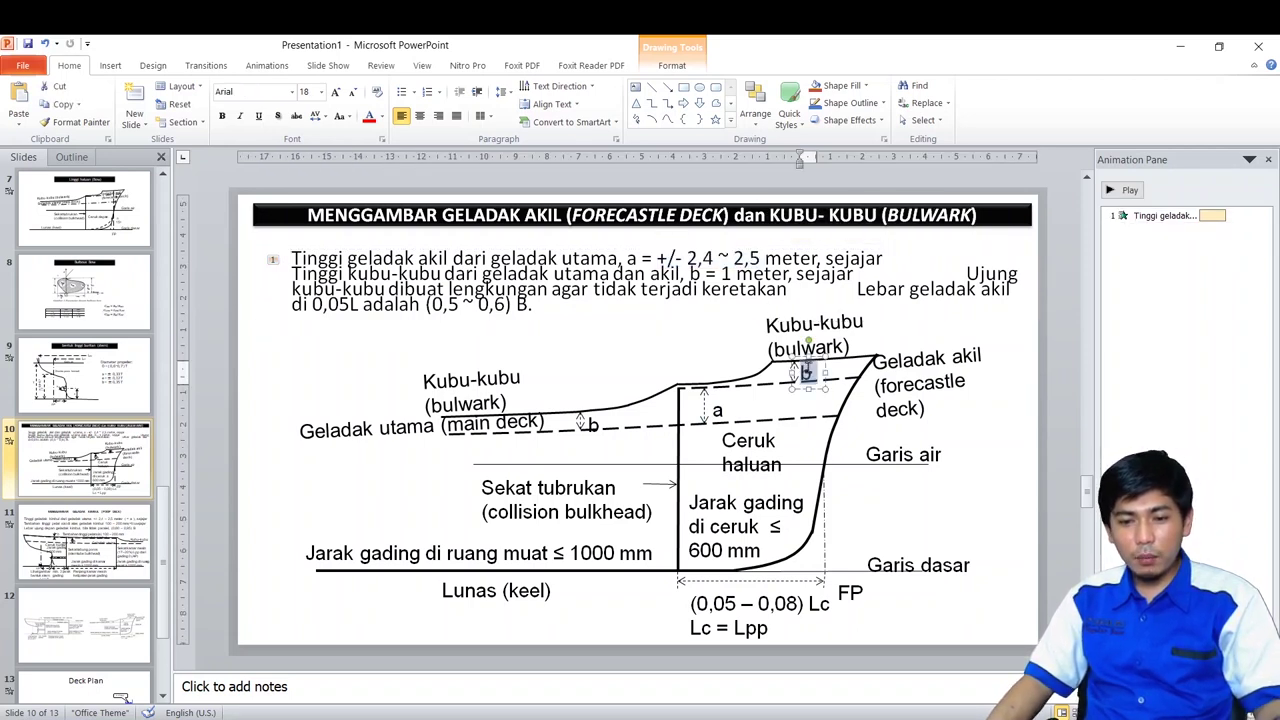
left_click(1009, 519)
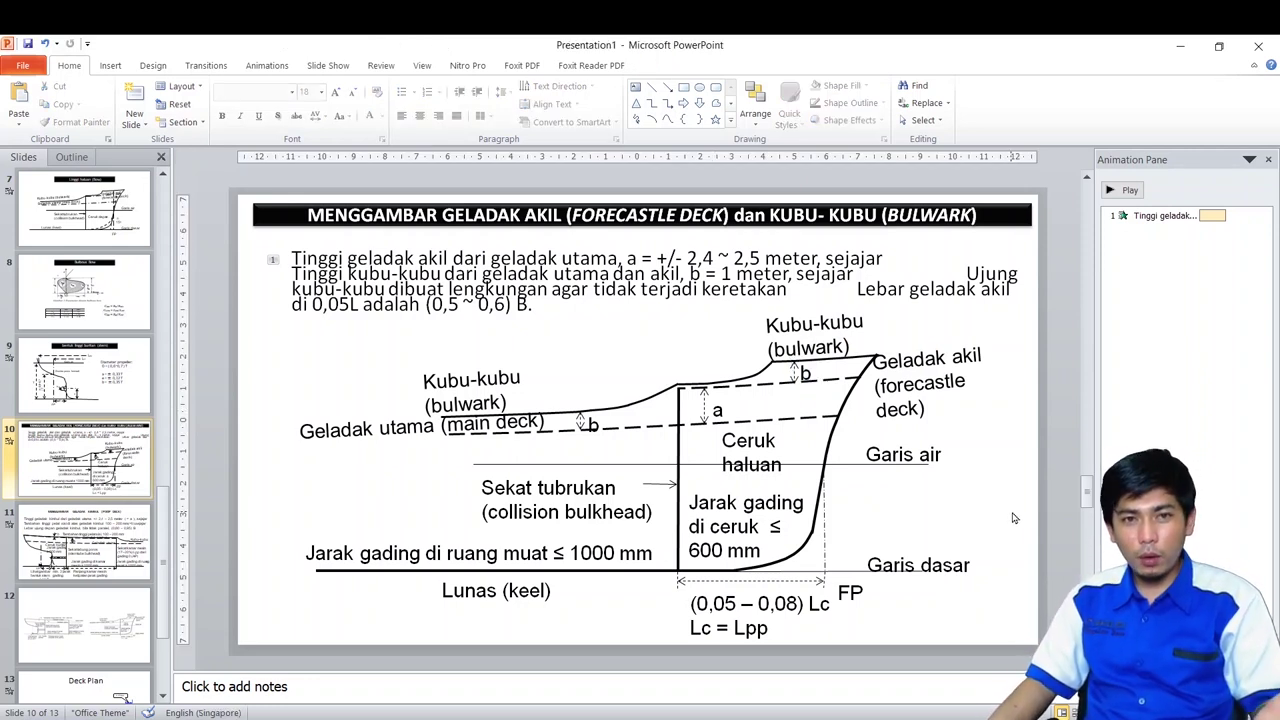
key("alt+Tab")
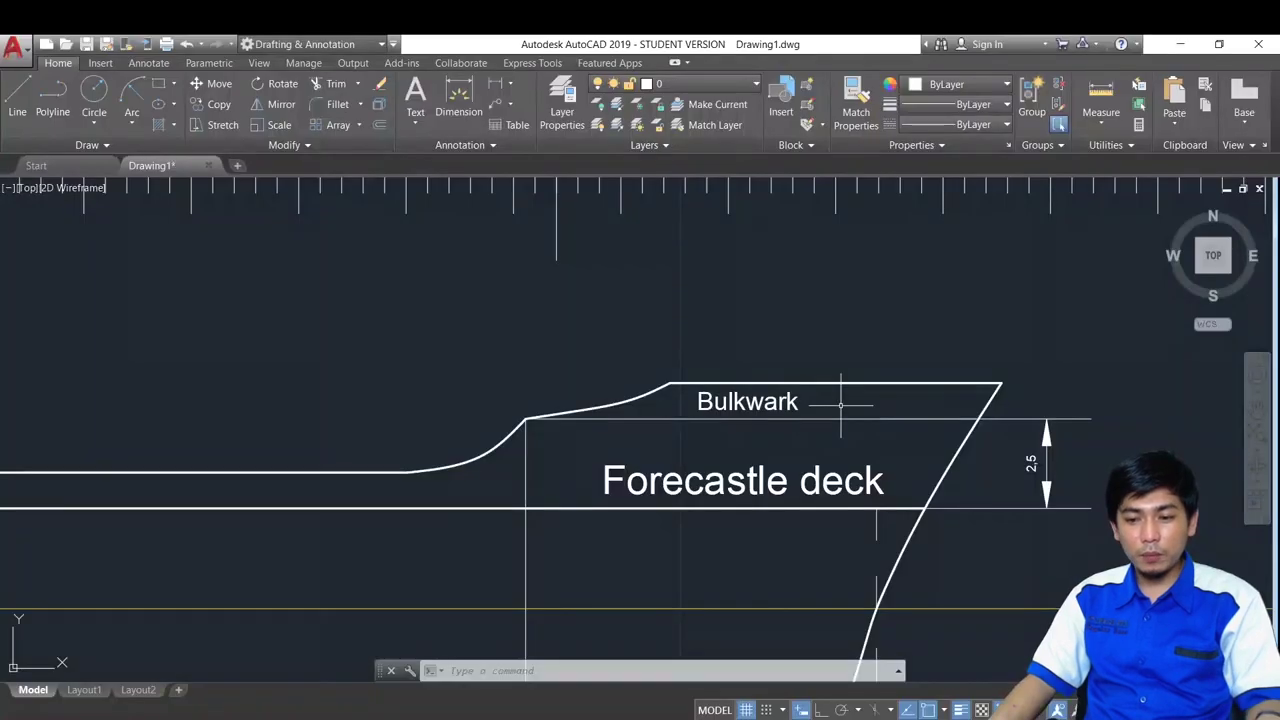
Extend the main deck line forward to meet the bow curve
scroll(840, 406, "down", 3)
left_click(673, 390)
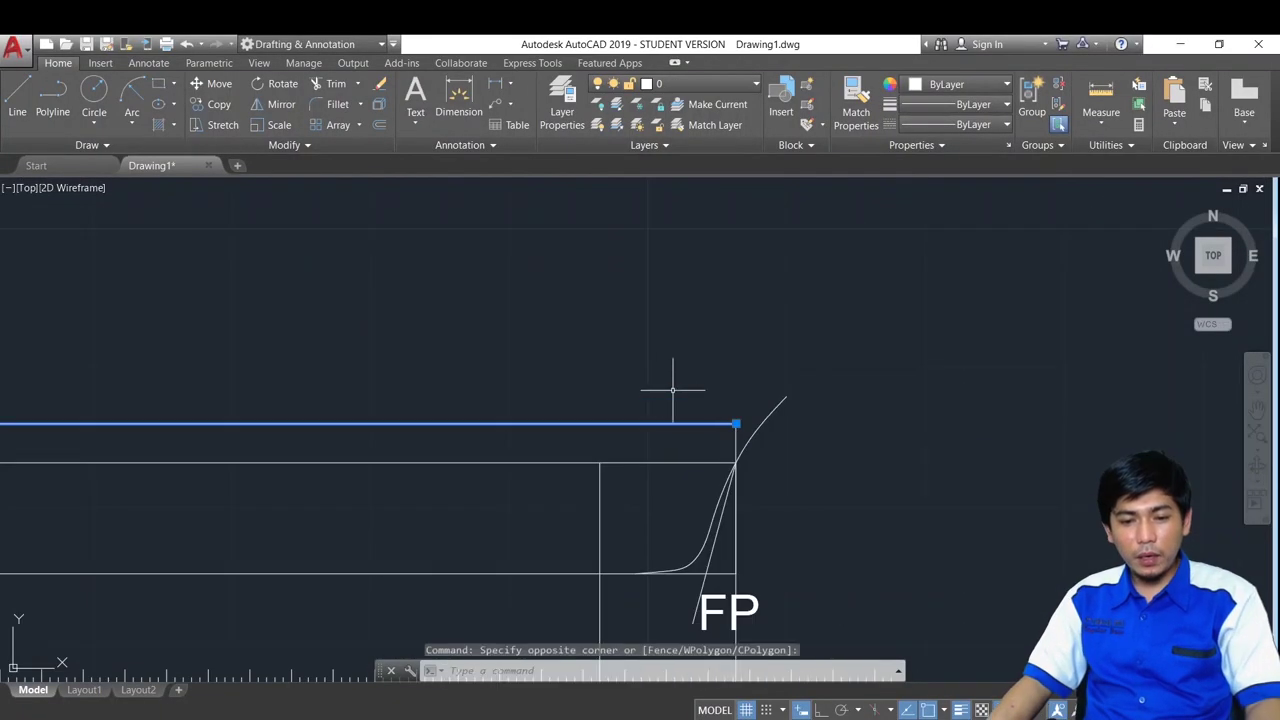
key("Escape")
key("Escape")
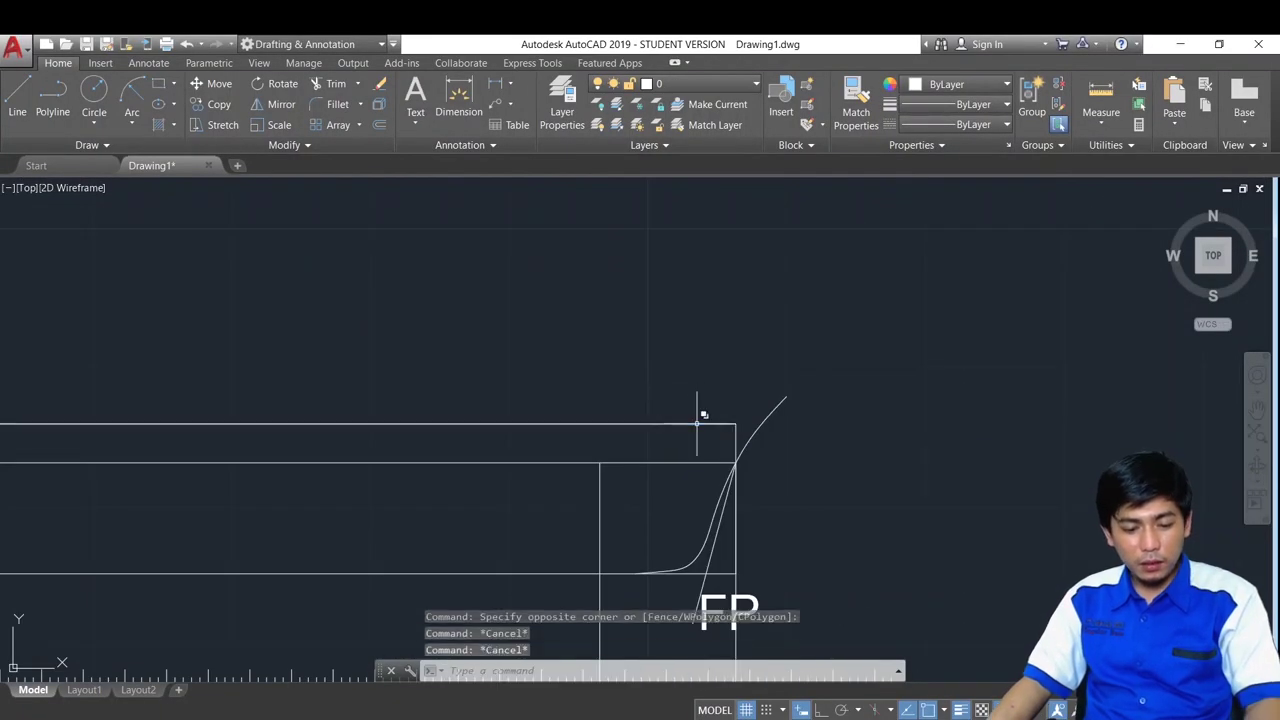
type("xte")
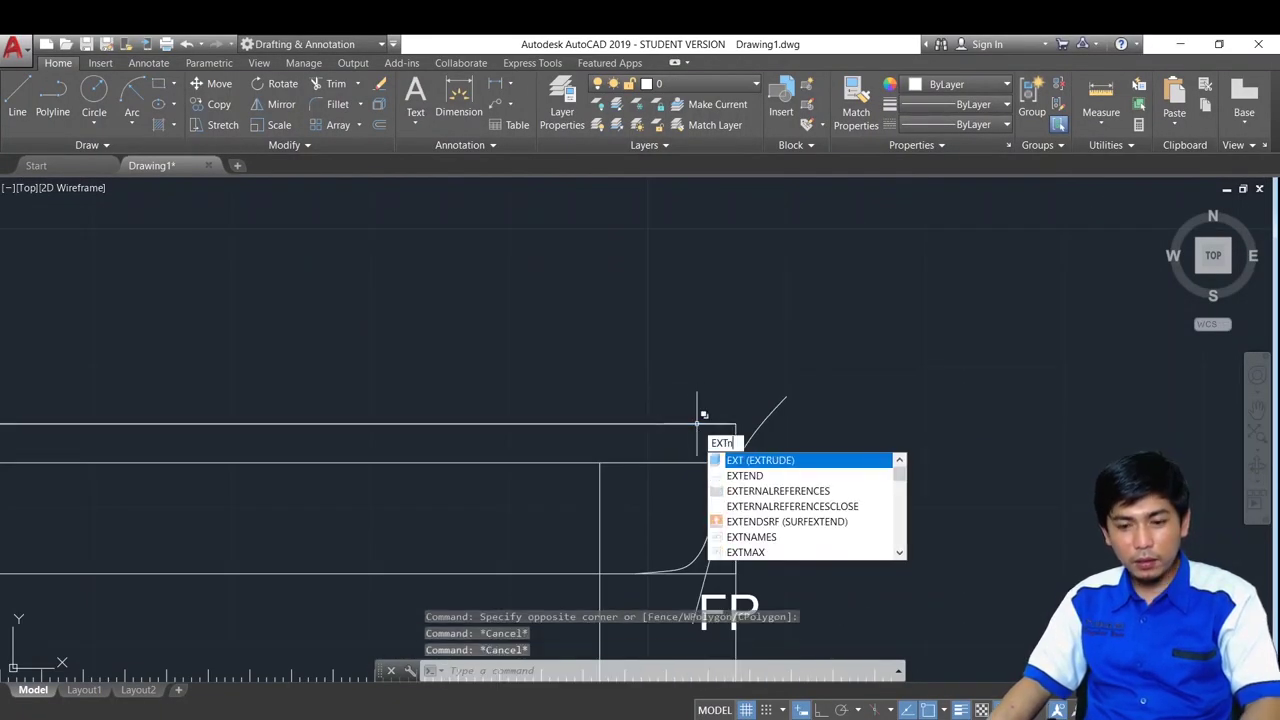
key("Return")
left_click(760, 414)
key("Return")
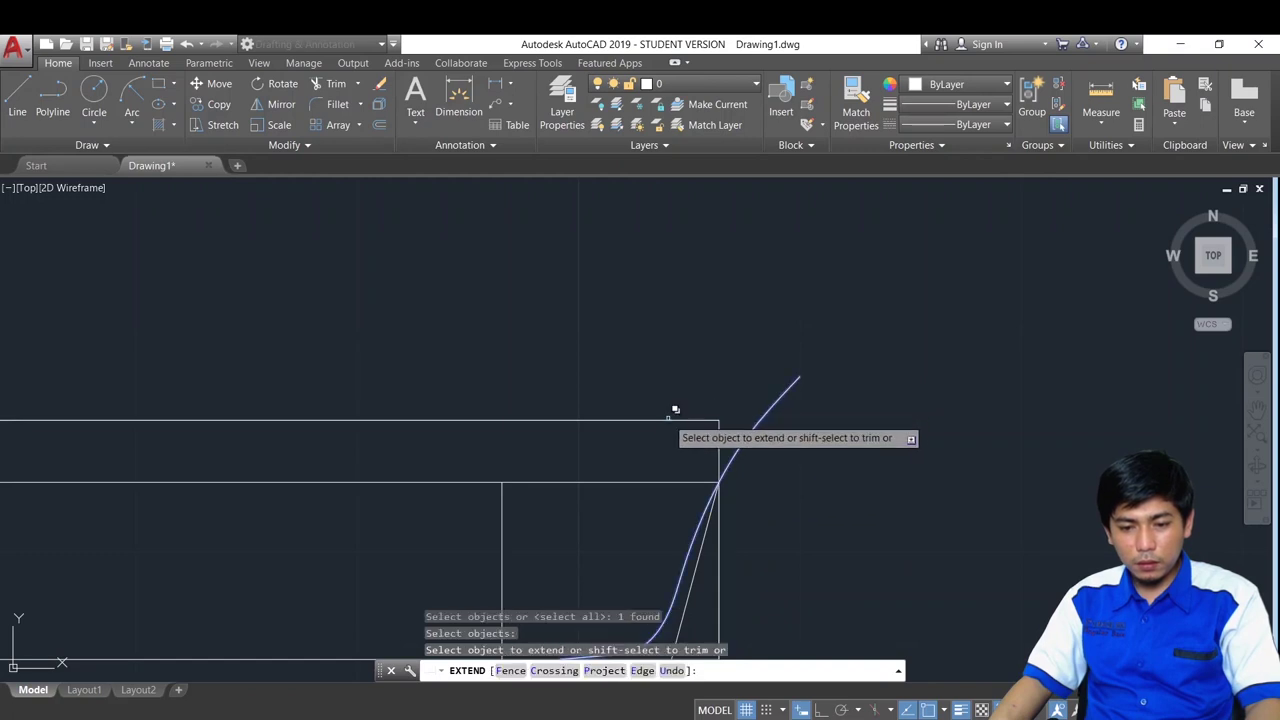
left_click(675, 411)
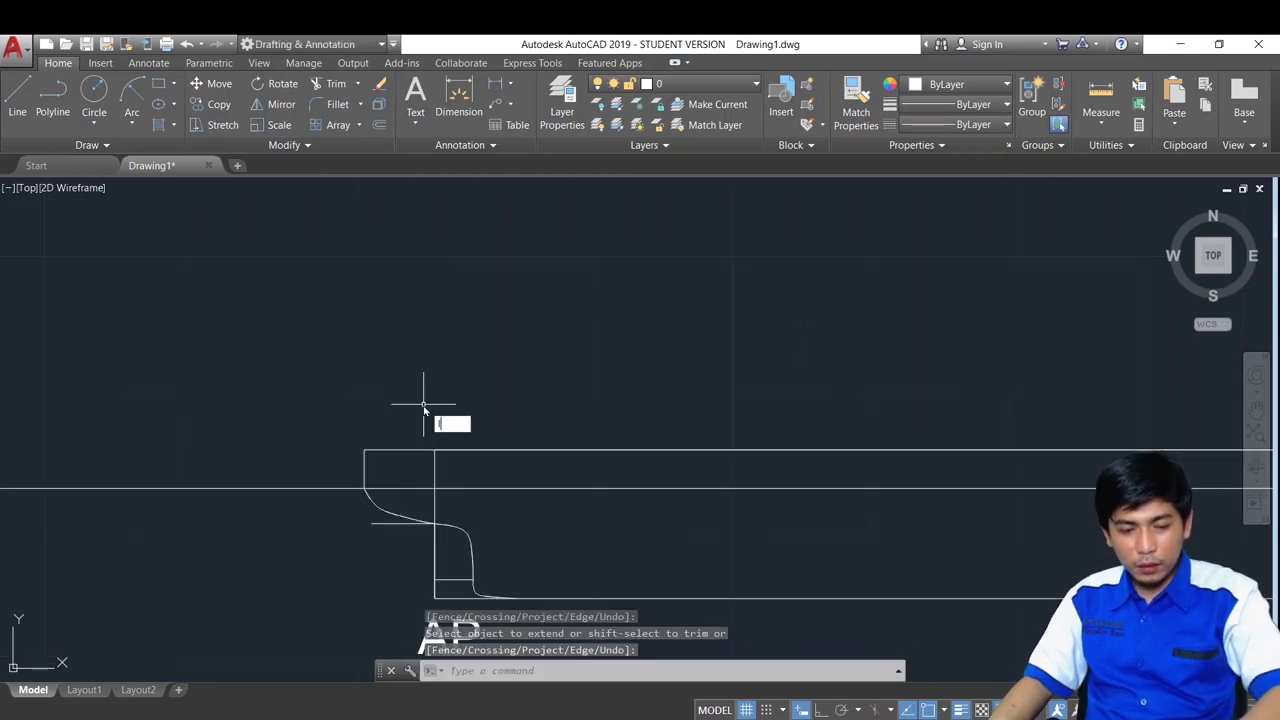
With ortho on, draw a line 2.5 up from the aft end of the main deck, continuing horizontally forward as the poop deck
type("l")
key("Return")
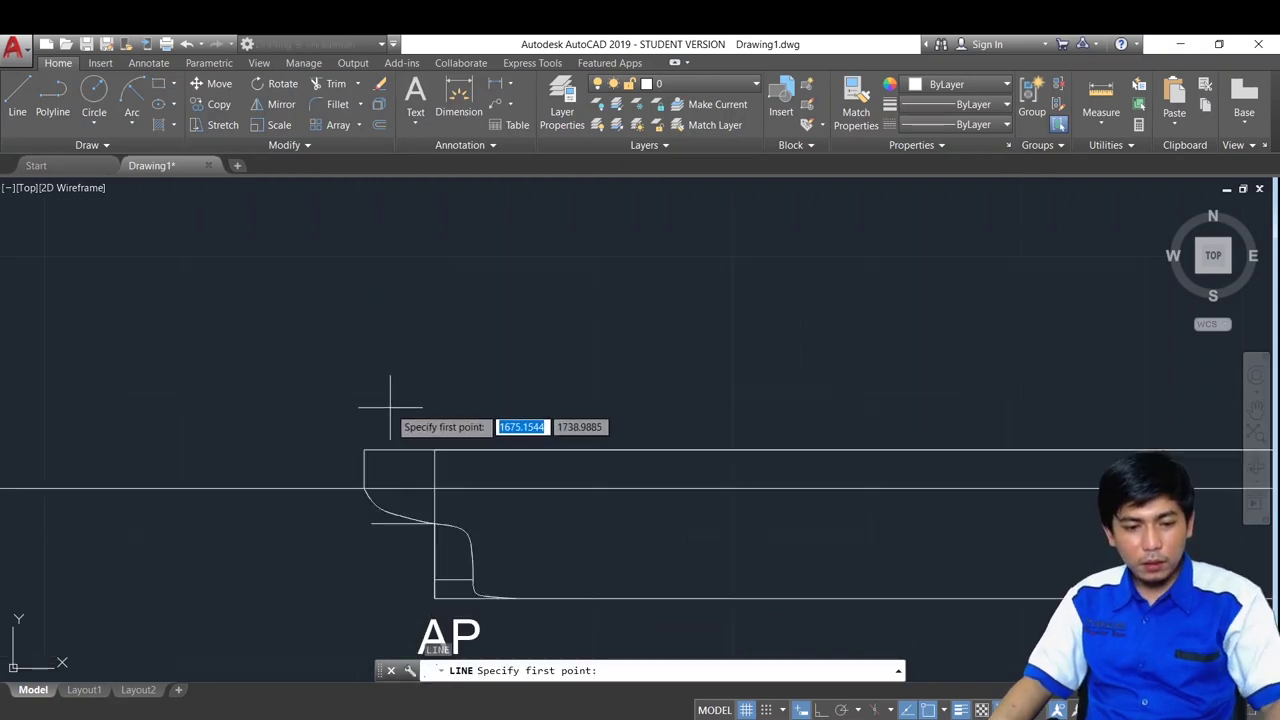
scroll(385, 415, "up", 2)
left_click(352, 469)
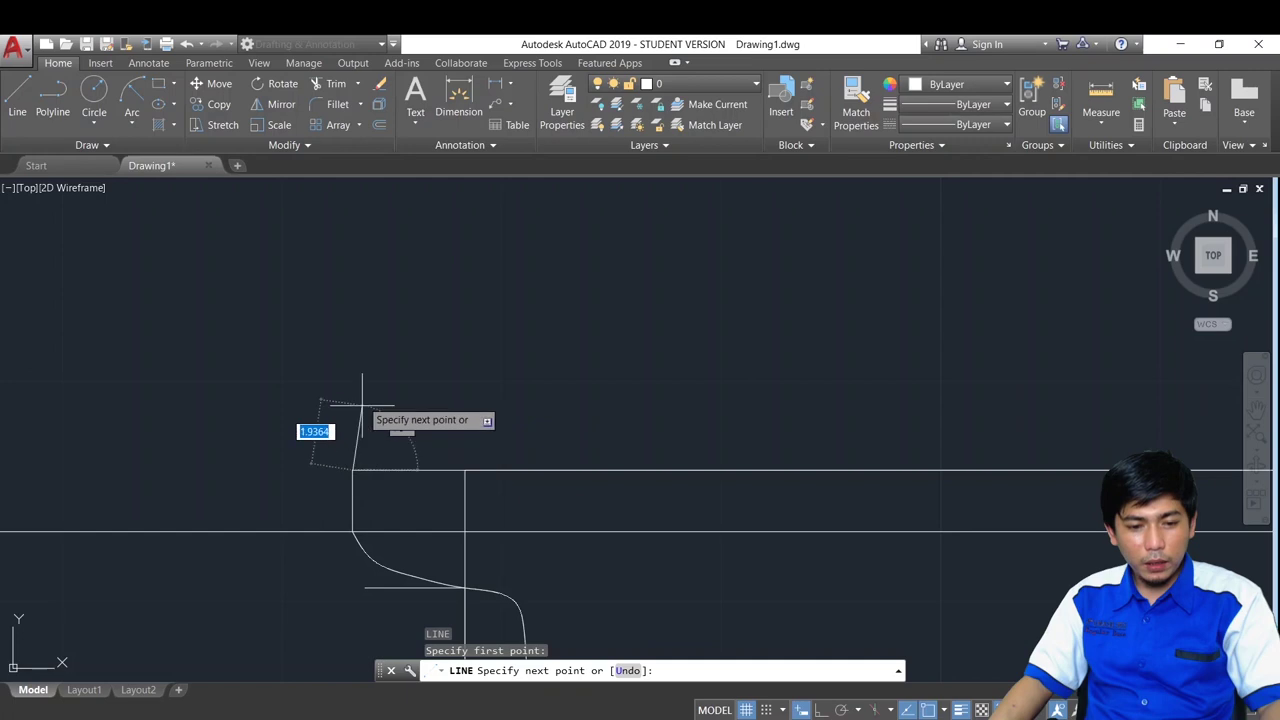
key("F8")
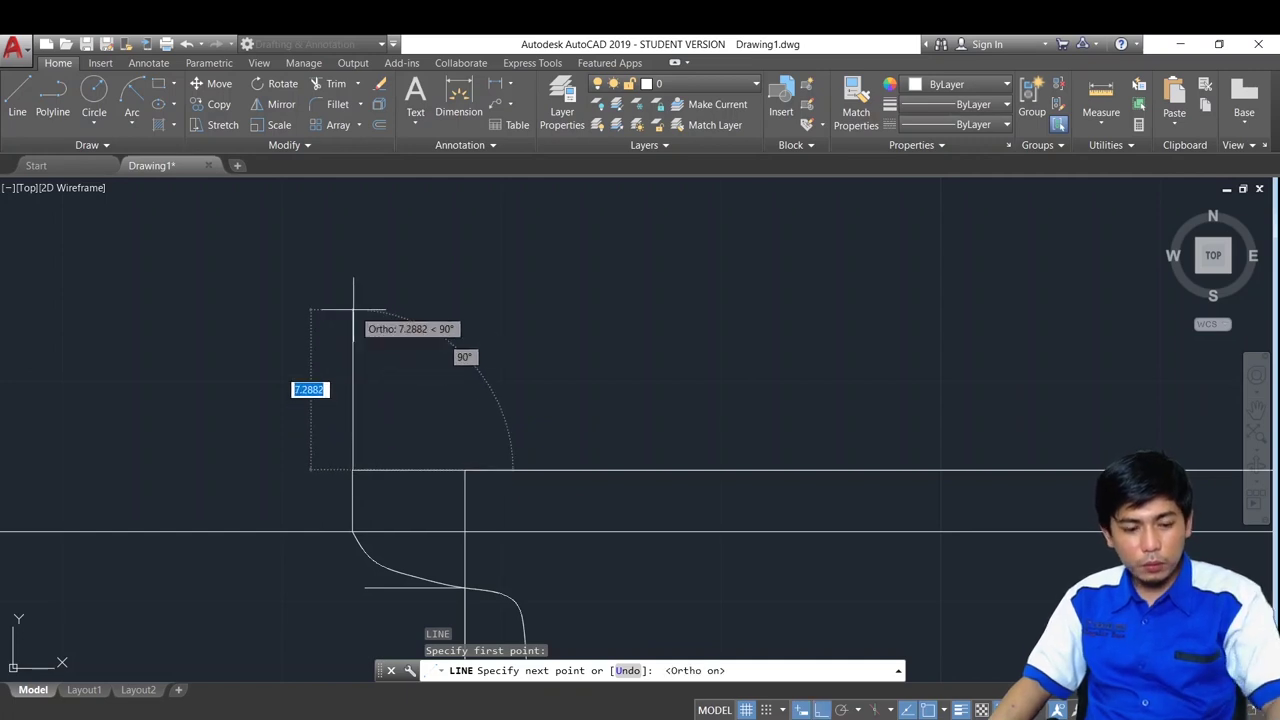
type("2.5")
key("Return")
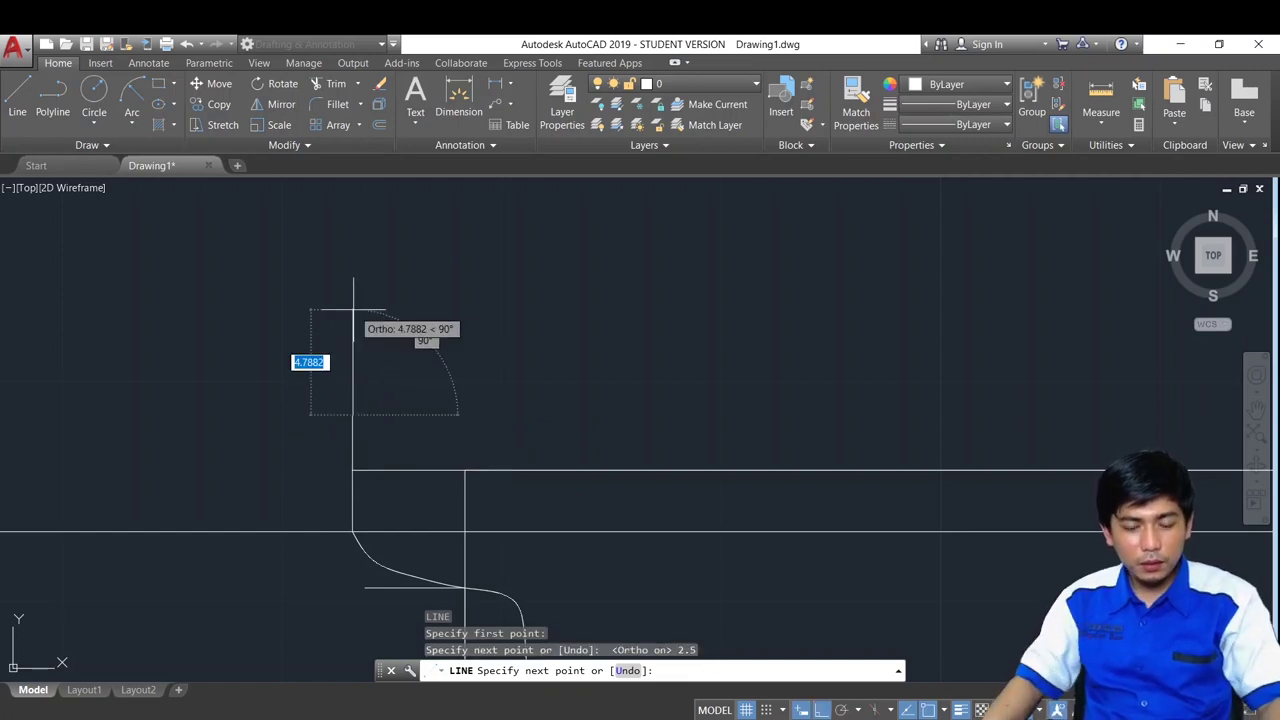
scroll(450, 340, "down", 2)
left_click(688, 383)
key("Escape")
key("Escape")
middle_click_drag(705, 389, 633, 335)
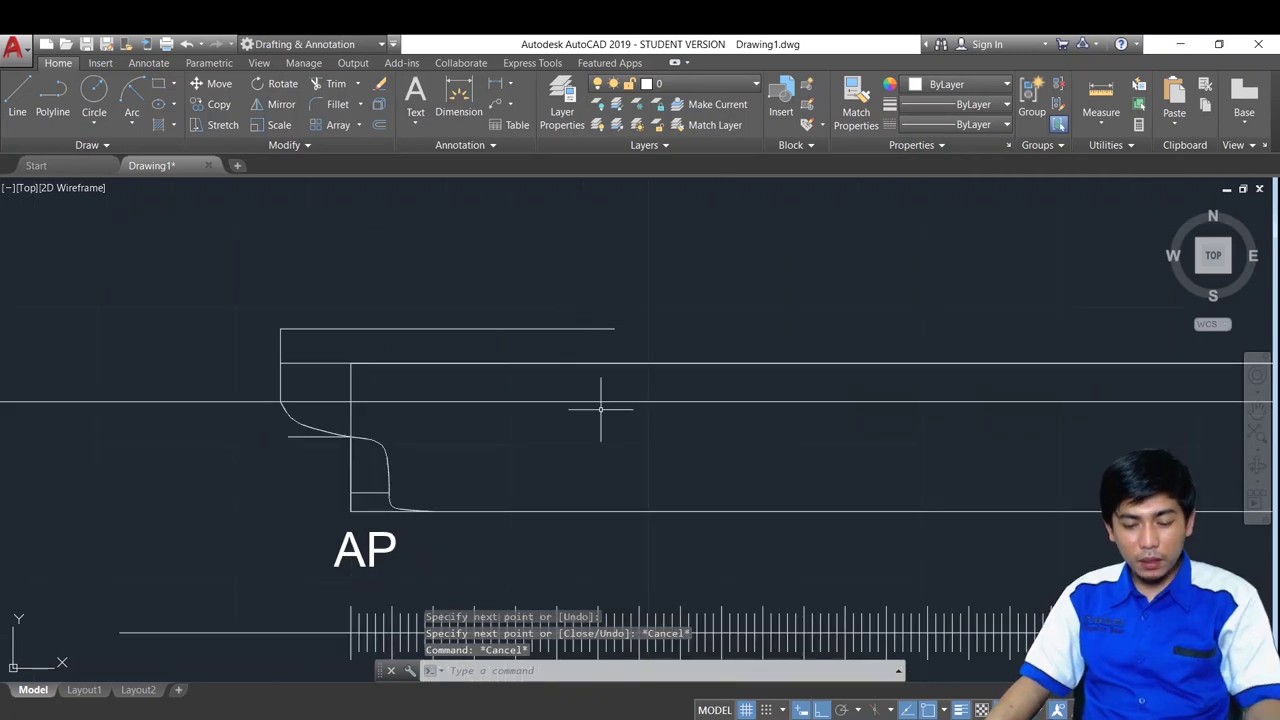
Switch to Excel and examine the bulkhead layout sketch with its frame spacing and bulkhead distance notes
mouse_move(730, 716)
left_click(722, 670)
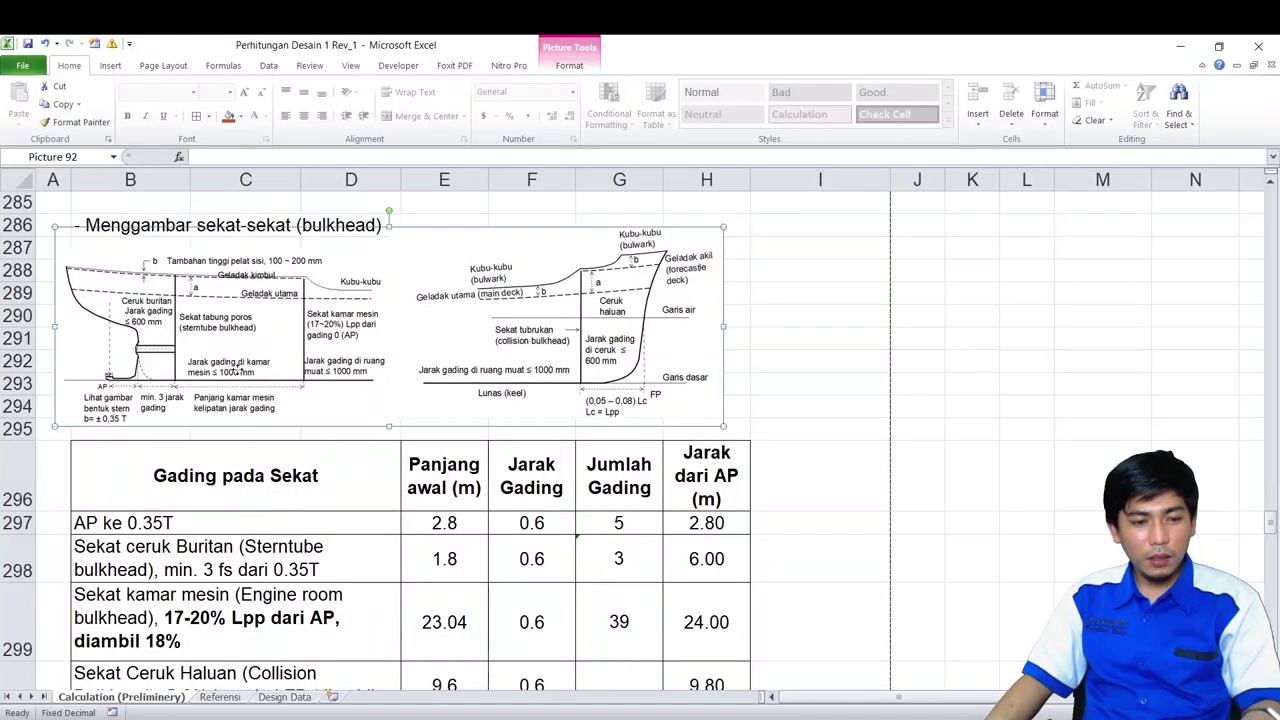
left_click(237, 369)
scroll(237, 369, "up", 2, "ctrl")
left_click_drag(855, 700, 812, 698)
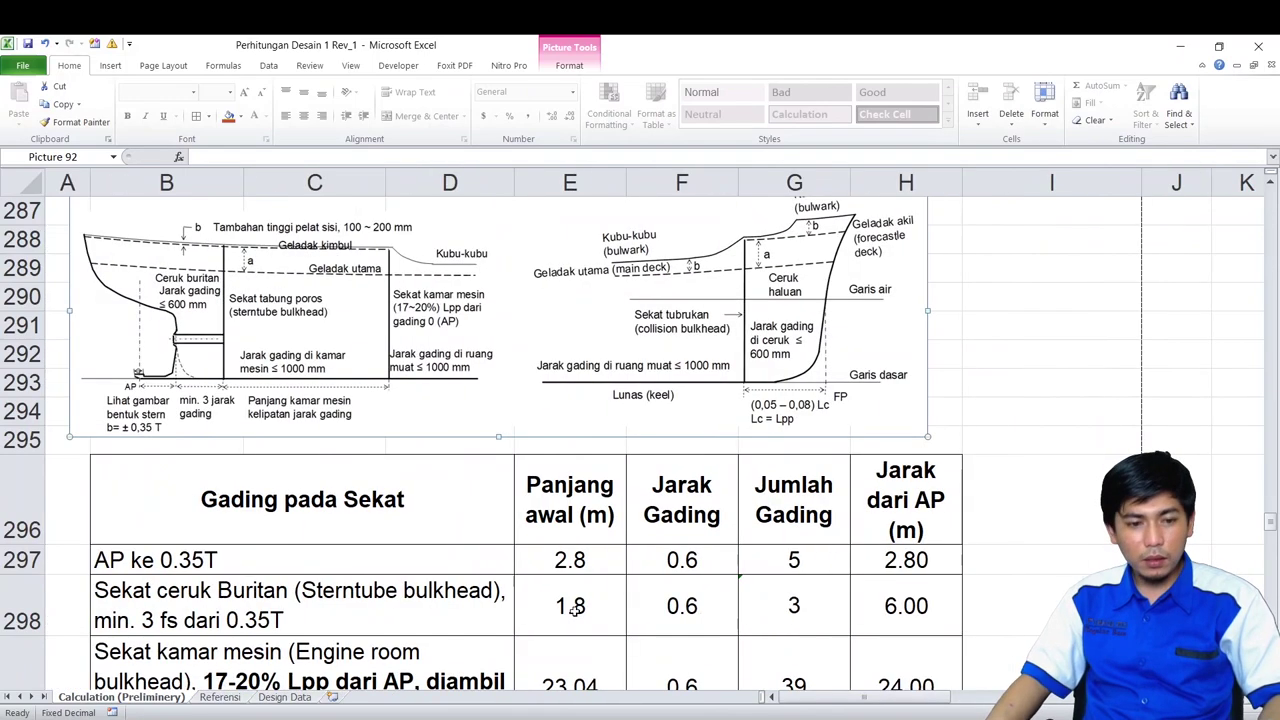
scroll(278, 393, "up", 1, "ctrl")
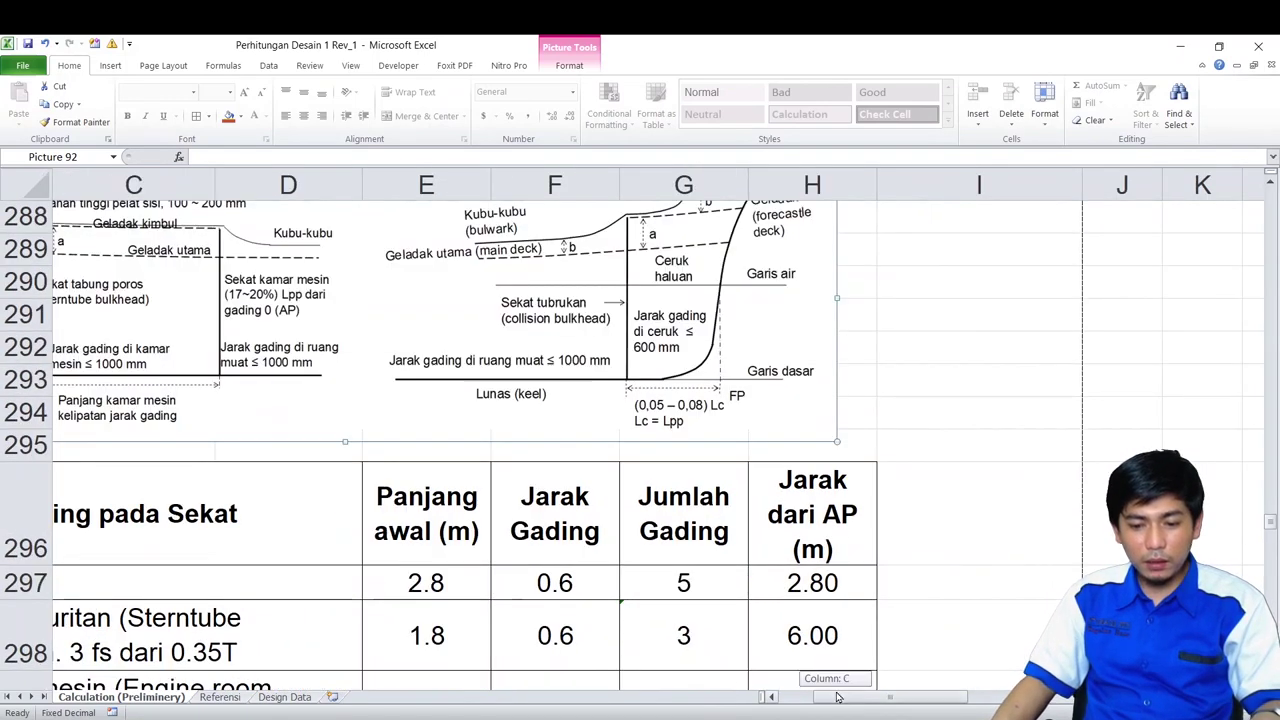
scroll(480, 360, "left", 2)
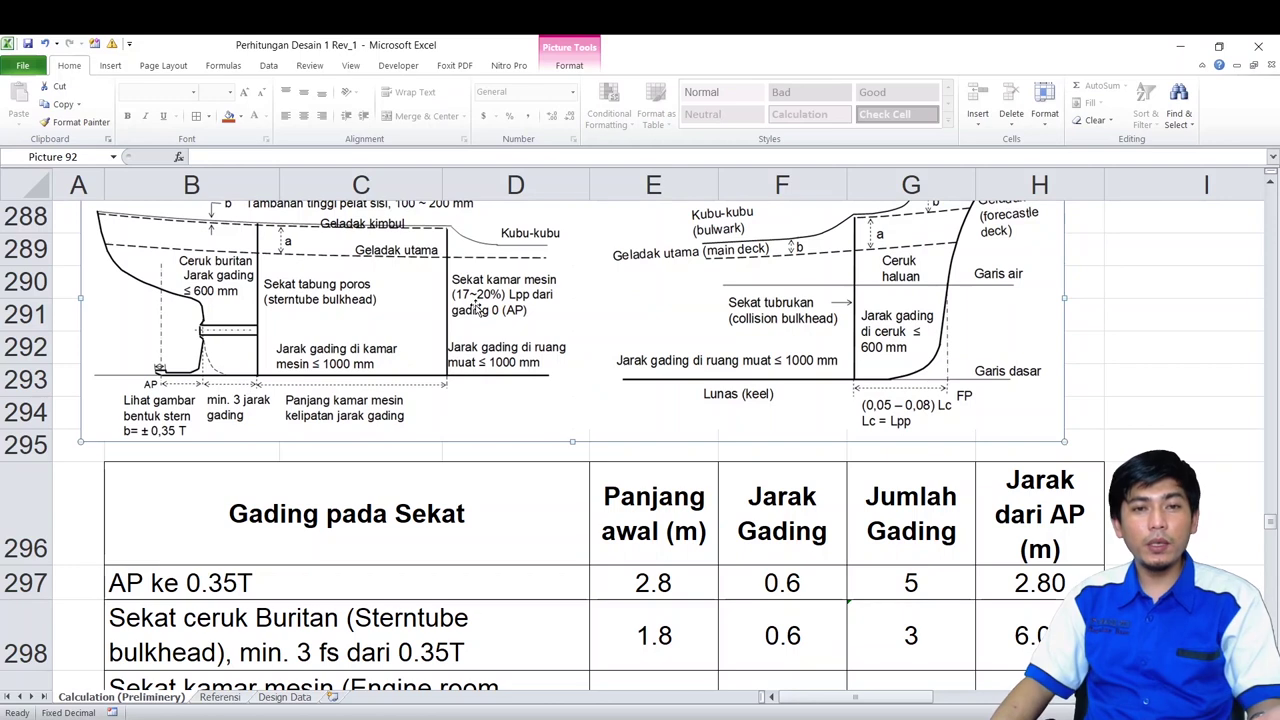
scroll(478, 308, "down", 2)
Read the engine room bulkhead's percentage rule and initial length formula in the bulkhead table, and return to AutoCAD
left_click(293, 493)
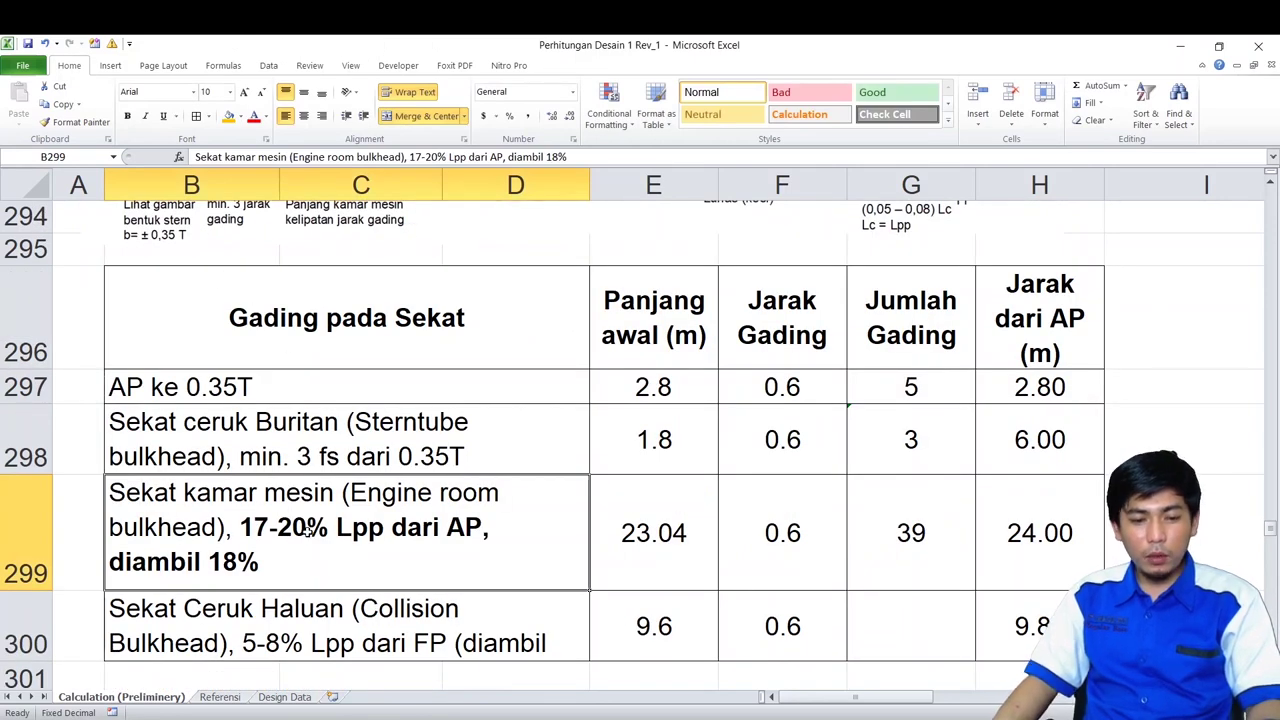
double_click(309, 531)
left_click_drag(113, 560, 160, 563)
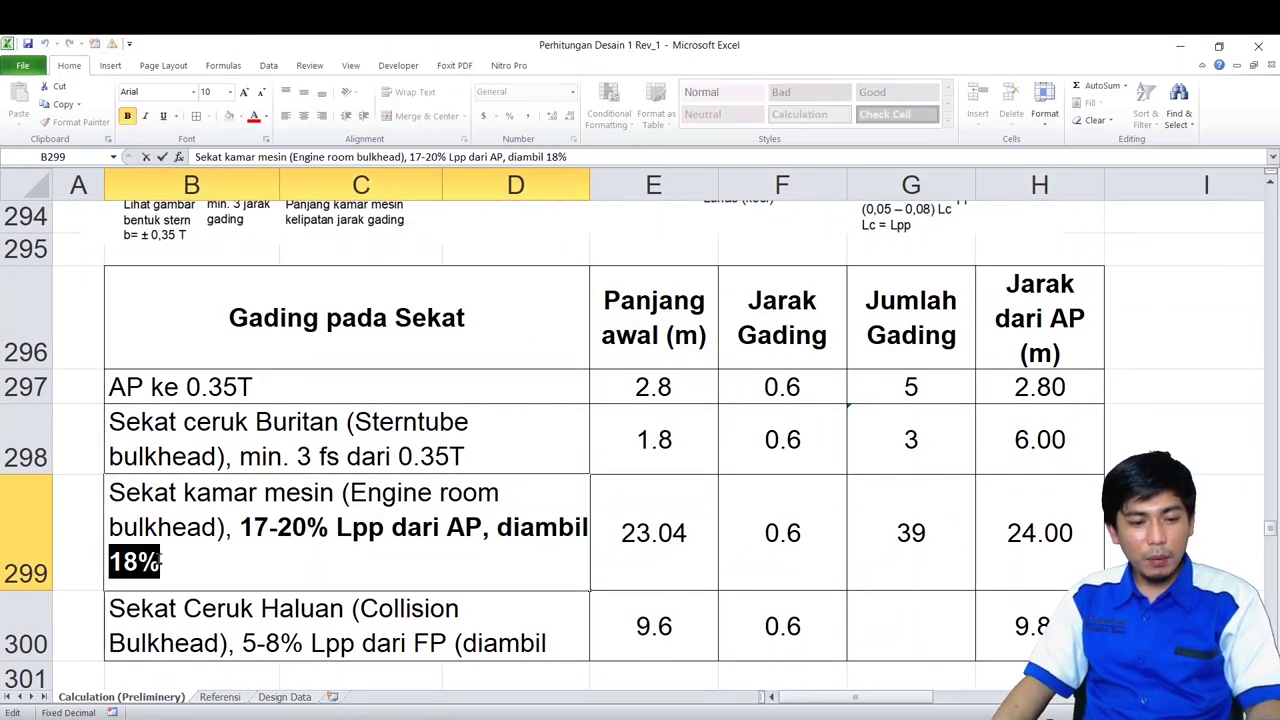
key("Escape")
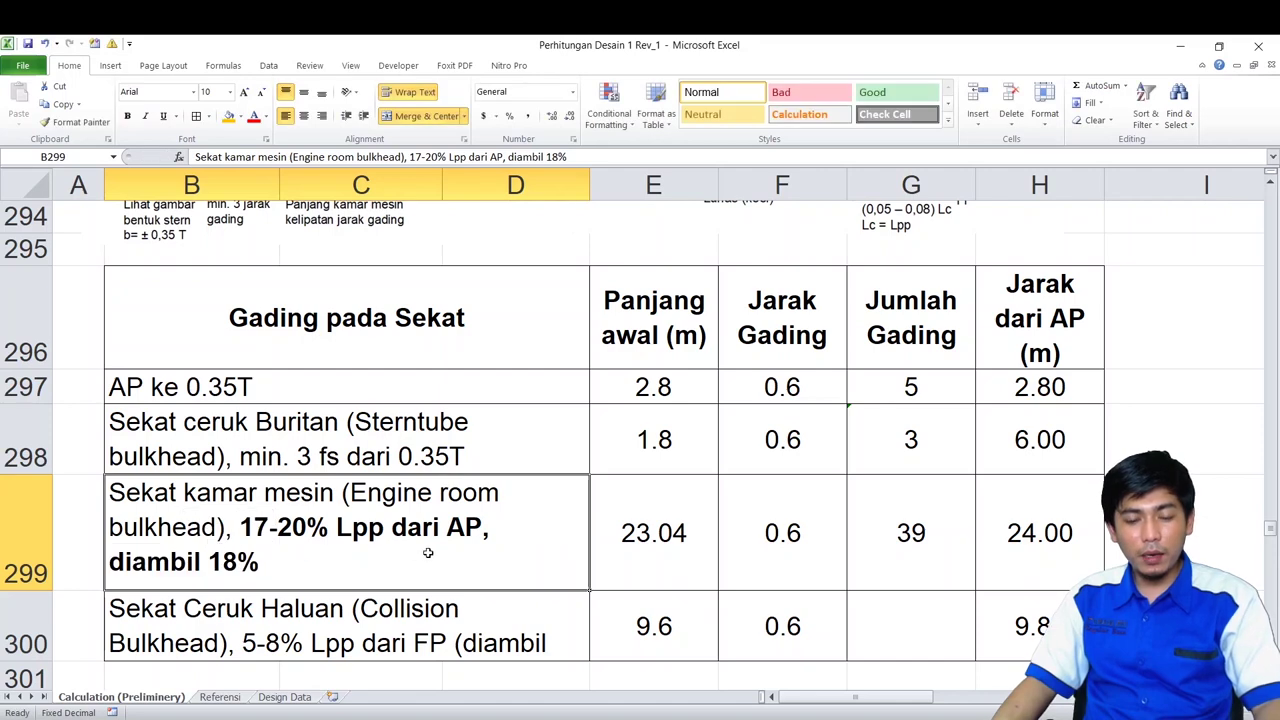
double_click(674, 555)
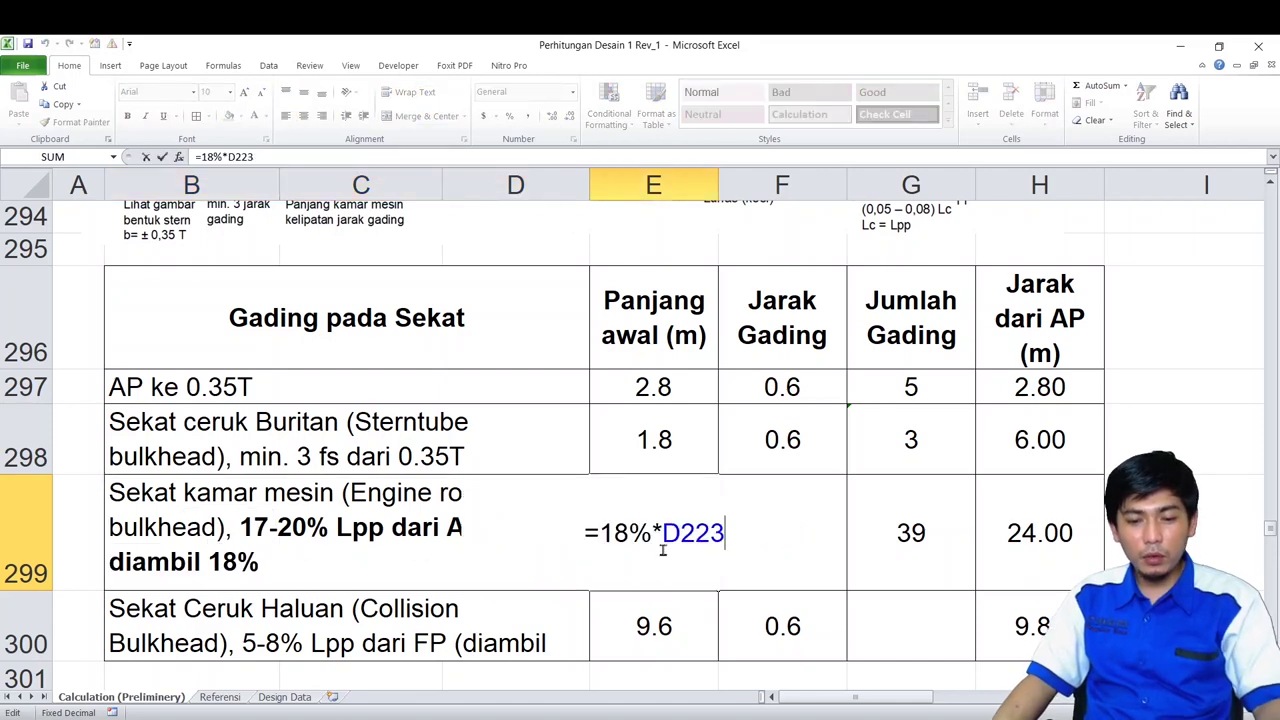
key("Return")
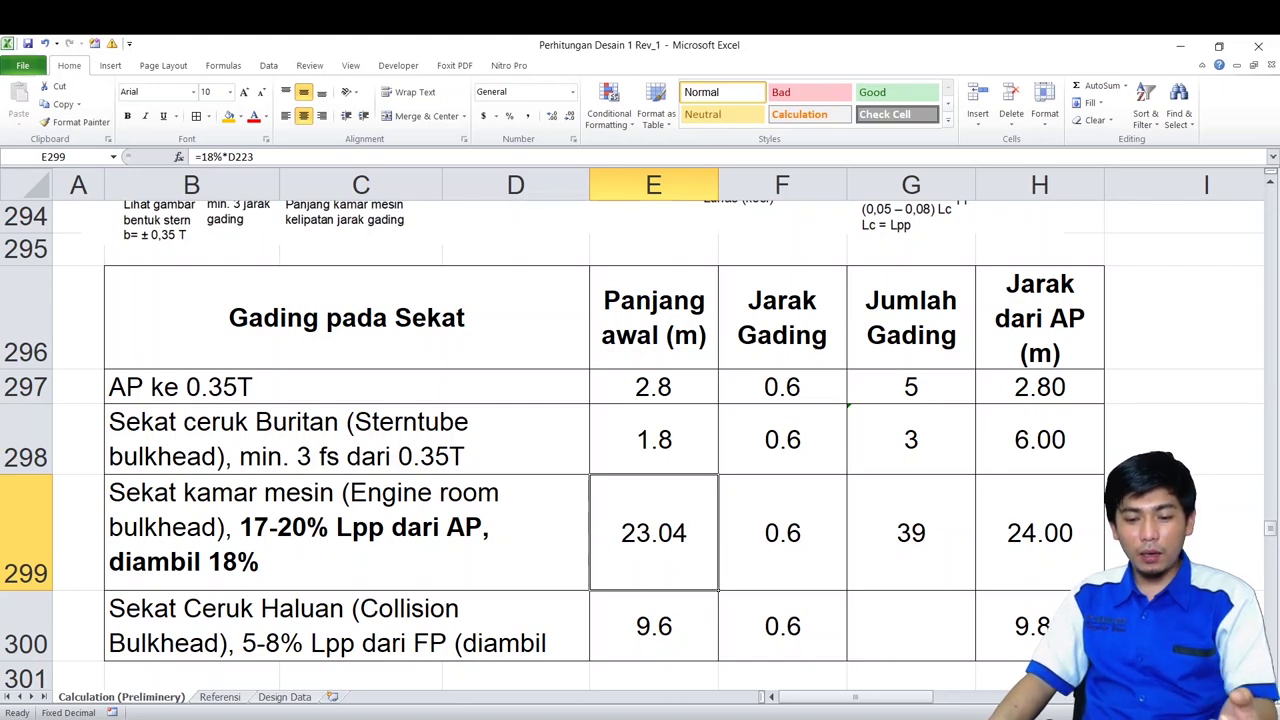
mouse_move(780, 717)
left_click(780, 668)
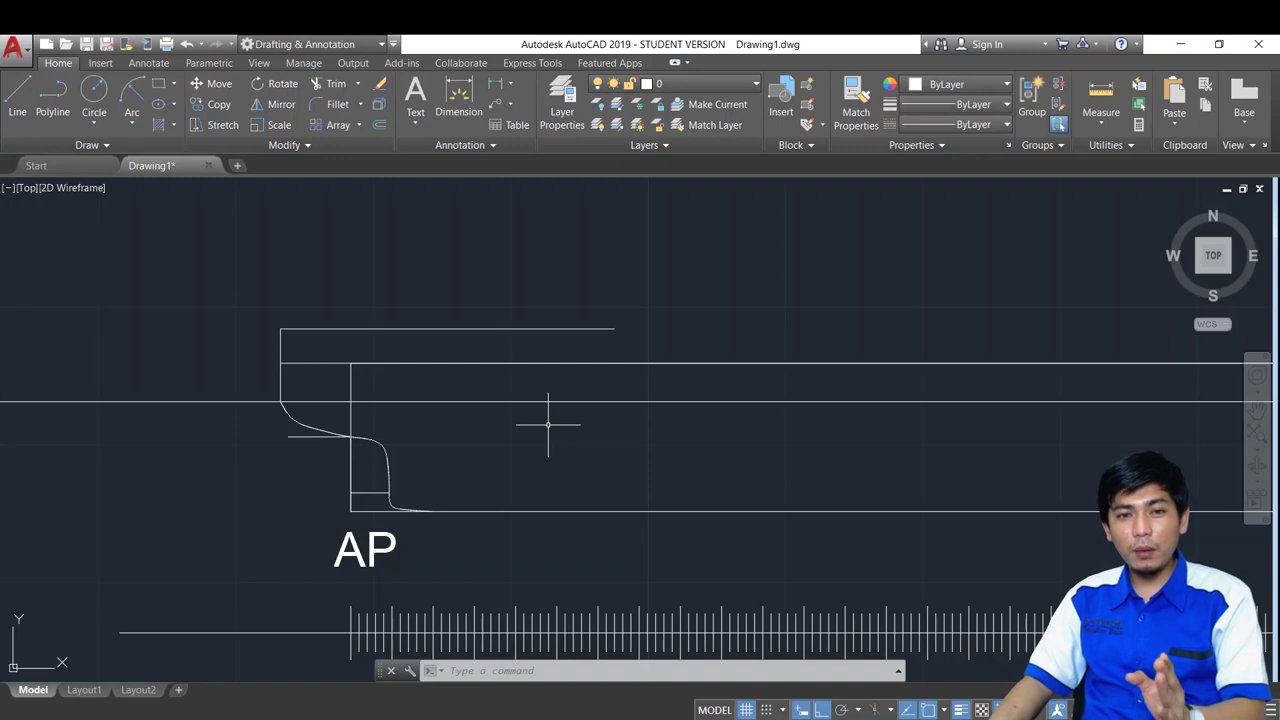
Draw a horizontal line 23.04 long forward from the AP line, continuing vertically down past the frame scale
type("l")
key("Return")
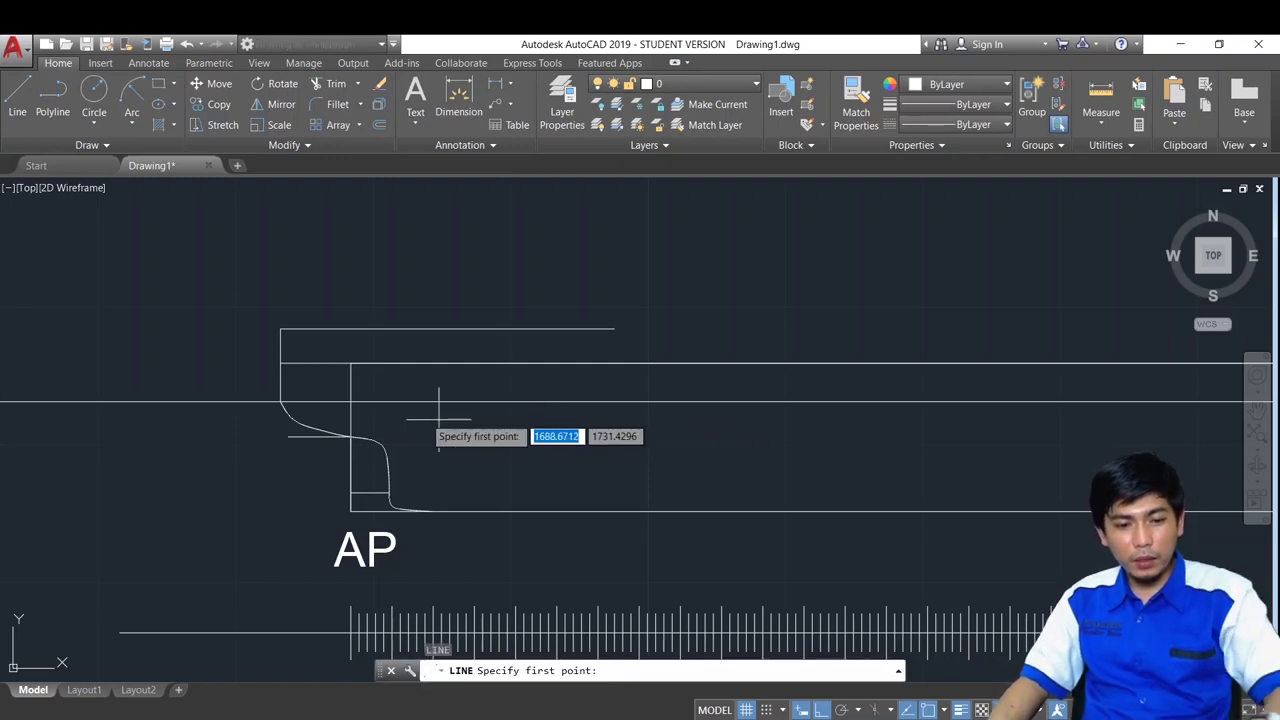
scroll(351, 420, "up", 2)
left_click(351, 417)
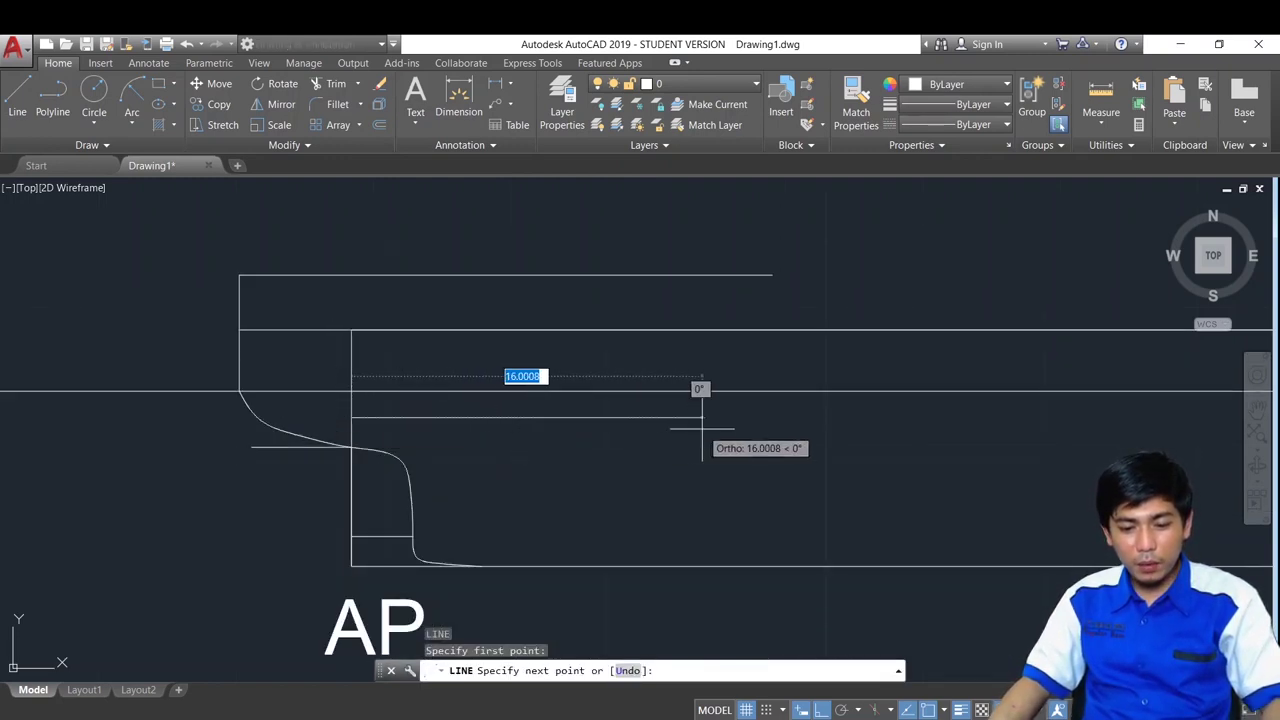
type("23.04")
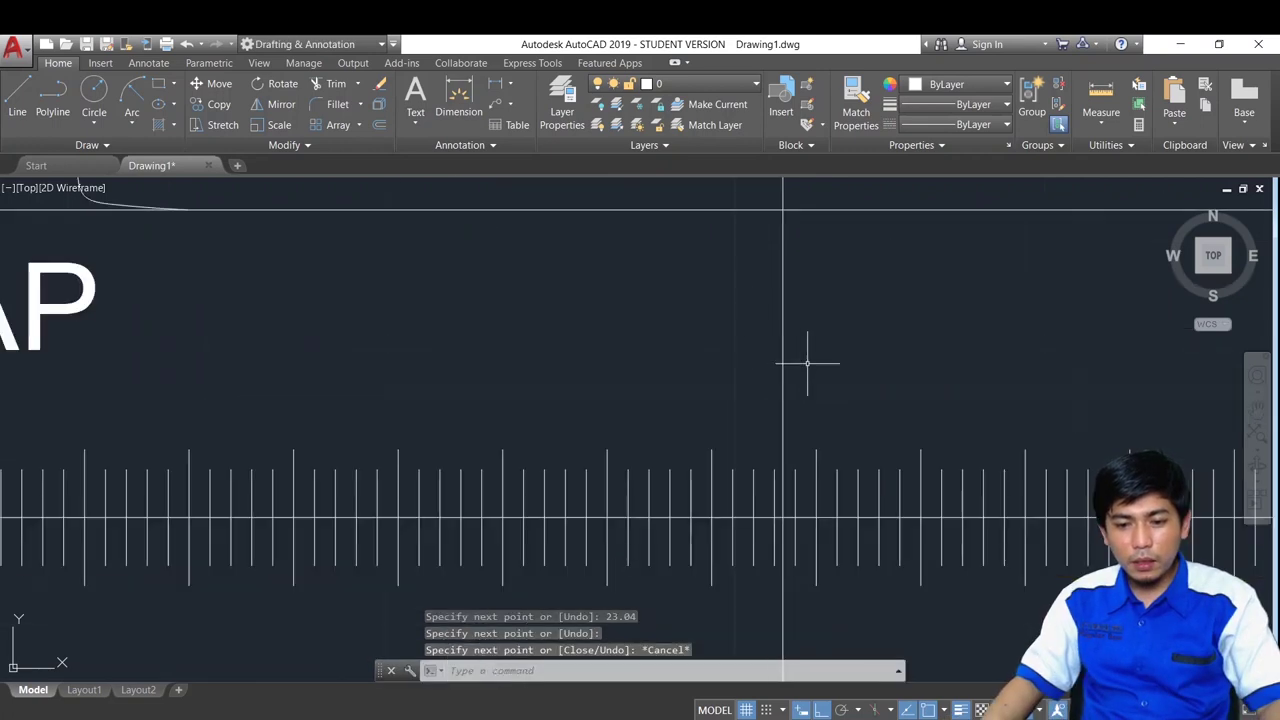
Move the vertical engine room bulkhead line forward onto the nearest tall frame mark
left_click(805, 361)
left_click(759, 345)
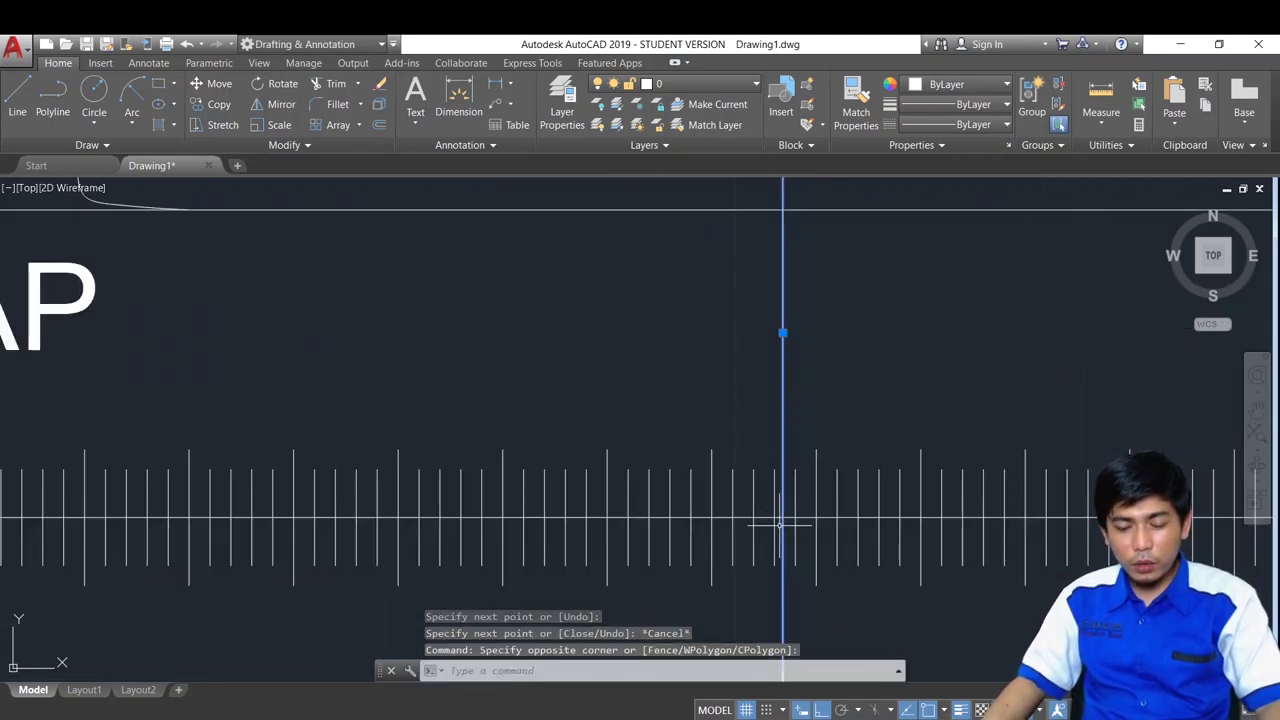
scroll(820, 480, "down", 2)
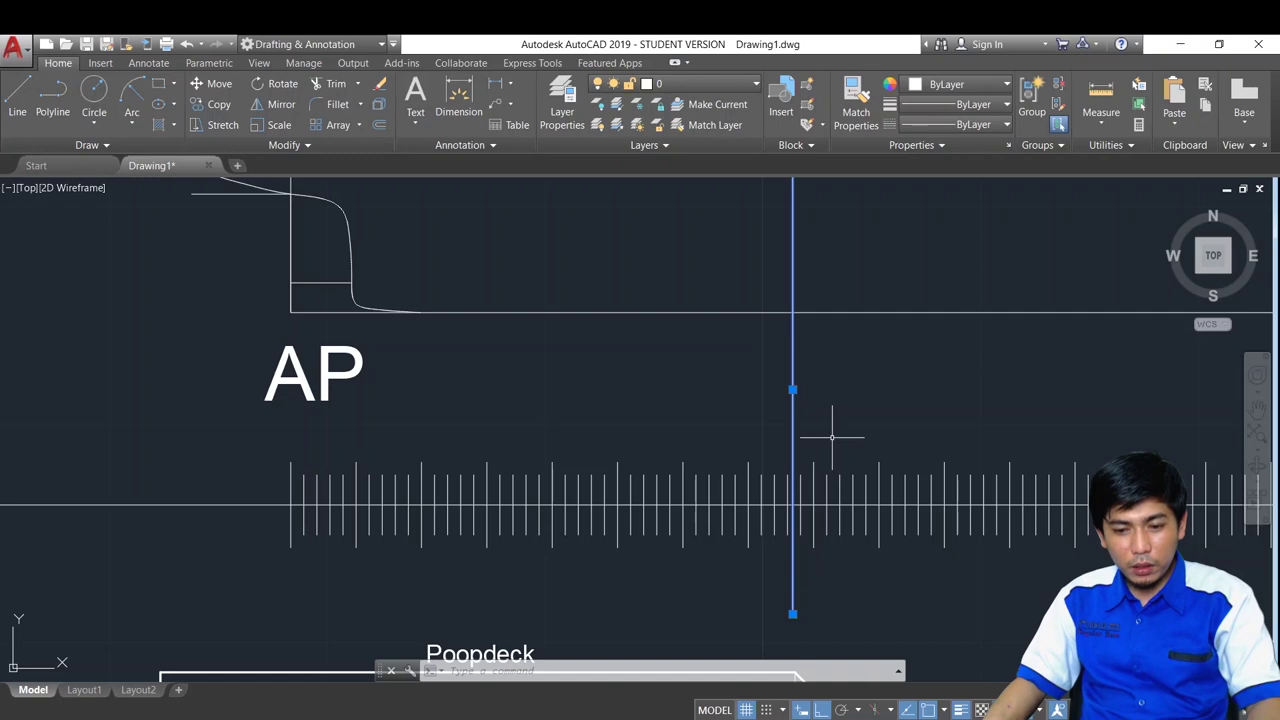
type("m")
key("Return")
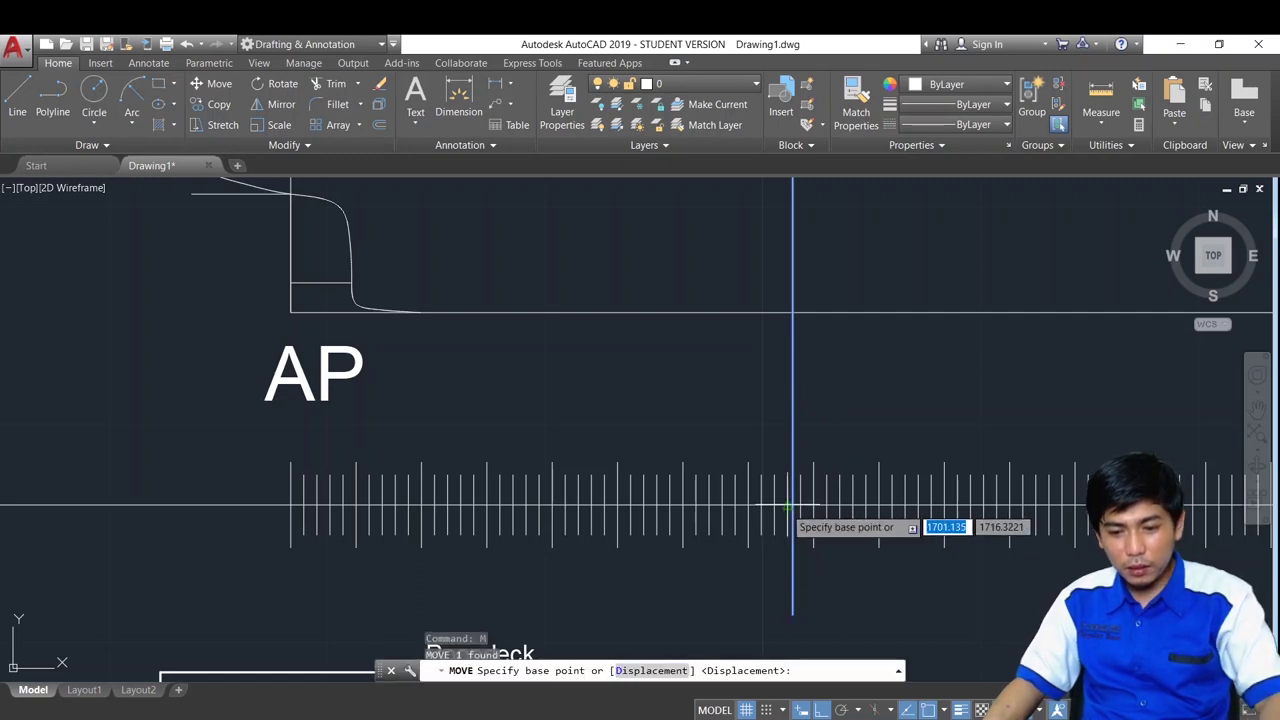
scroll(815, 476, "up", 3)
left_click(813, 475)
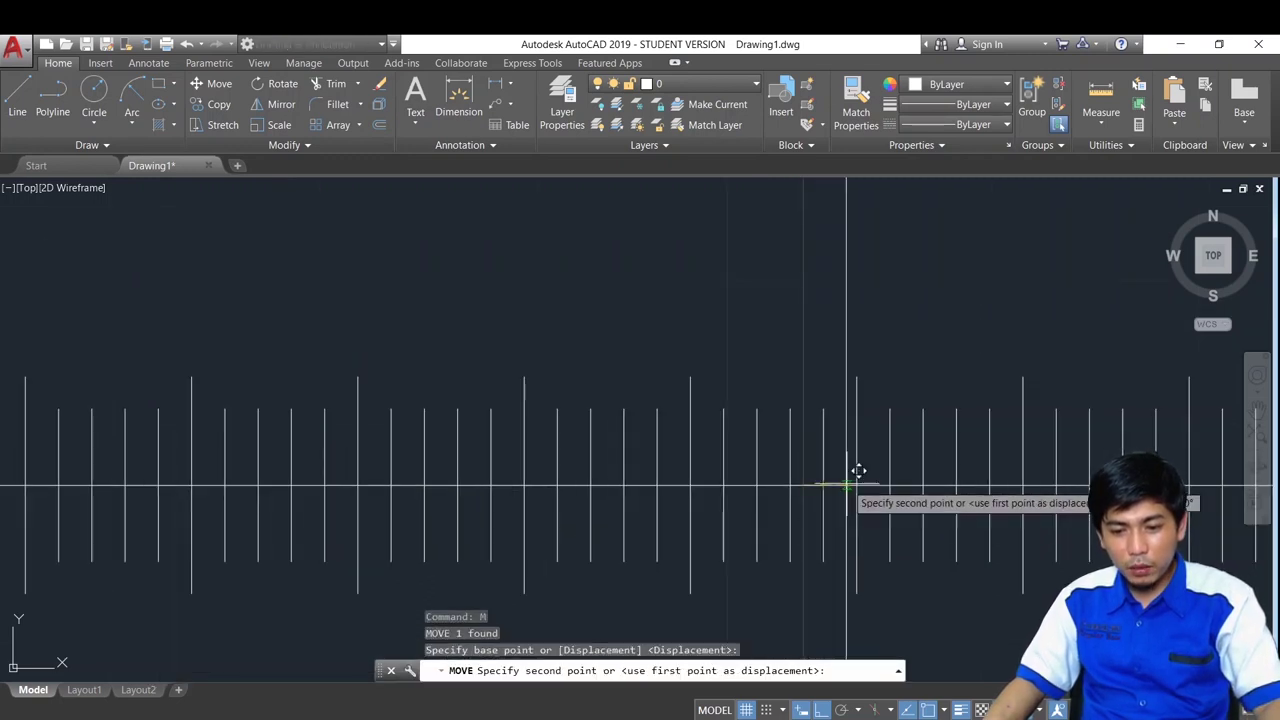
left_click(857, 478)
Add a linear dimension between the AP line and the vertical engine room bulkhead line
scroll(848, 408, "down", 4)
type("dli")
key("Return")
scroll(520, 259, "up", 2)
left_click(532, 346)
left_click(1050, 347)
left_click(904, 337)
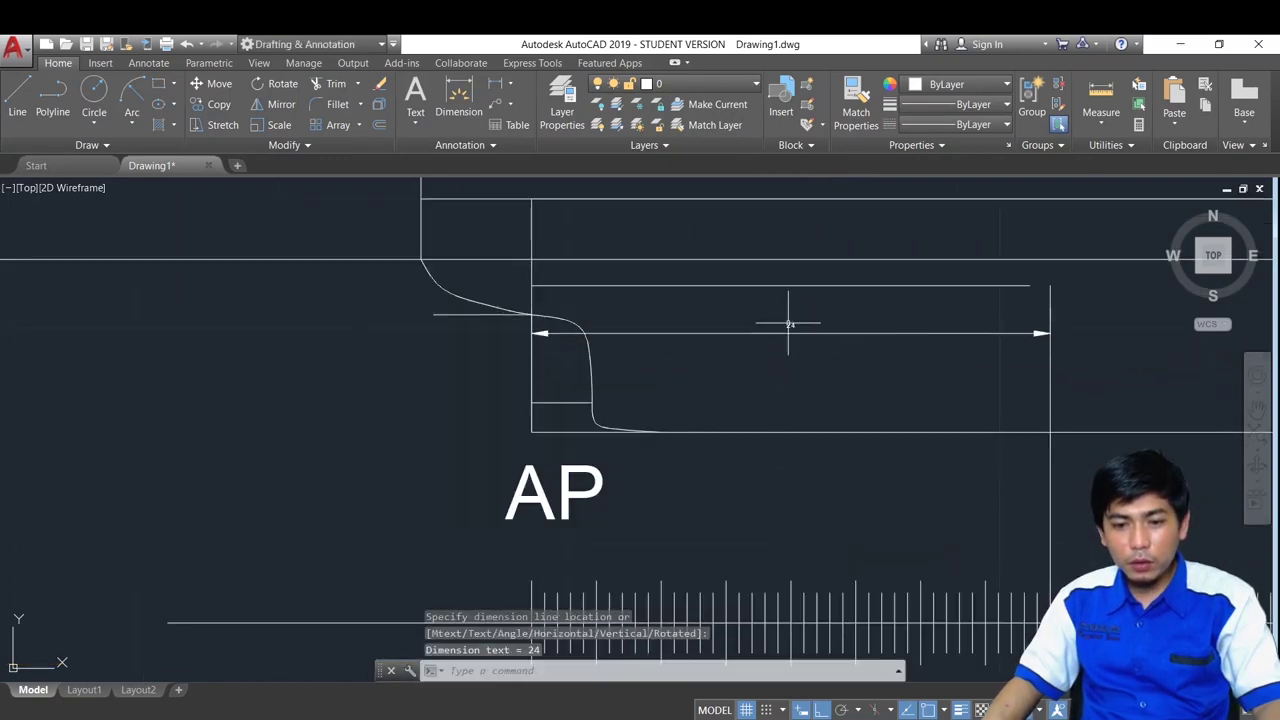
scroll(787, 330, "up", 2)
left_click_drag(829, 357, 761, 307)
key("Escape")
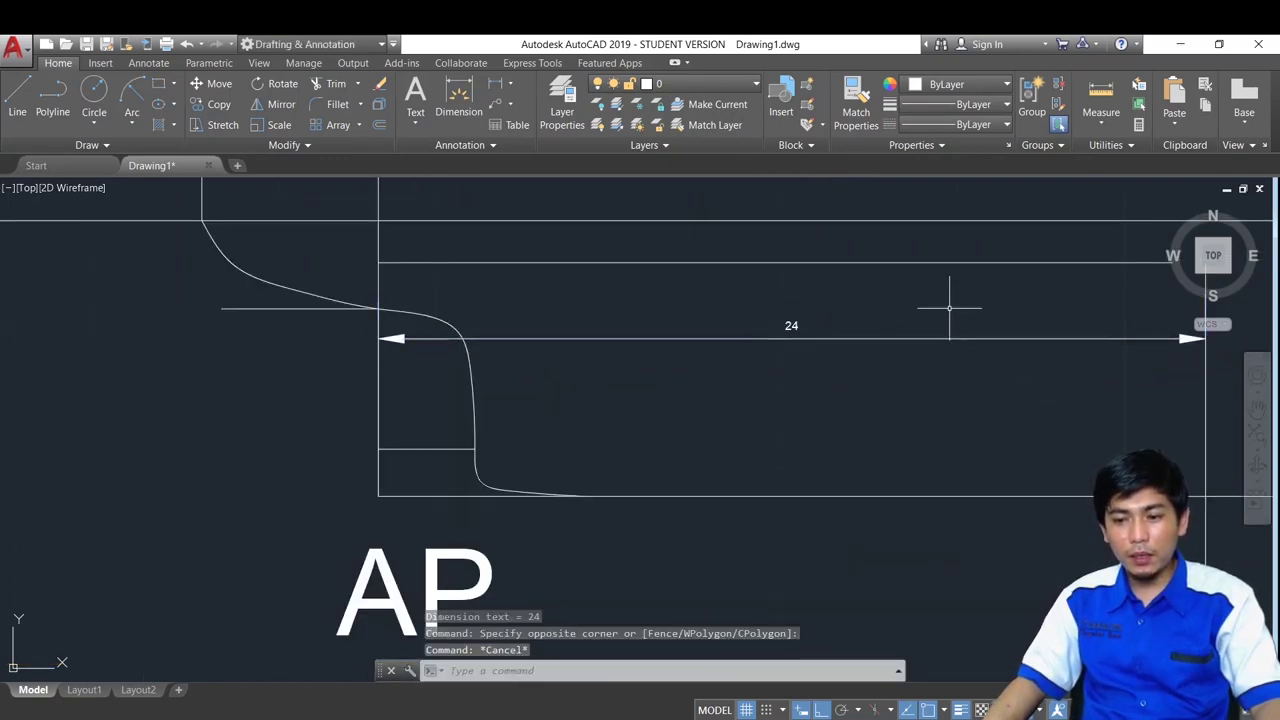
Stretch the upper end of the engine room bulkhead line vertically to above the poop deck level
middle_click_drag(948, 308, 783, 475)
scroll(783, 475, "down", 2)
left_click(883, 456)
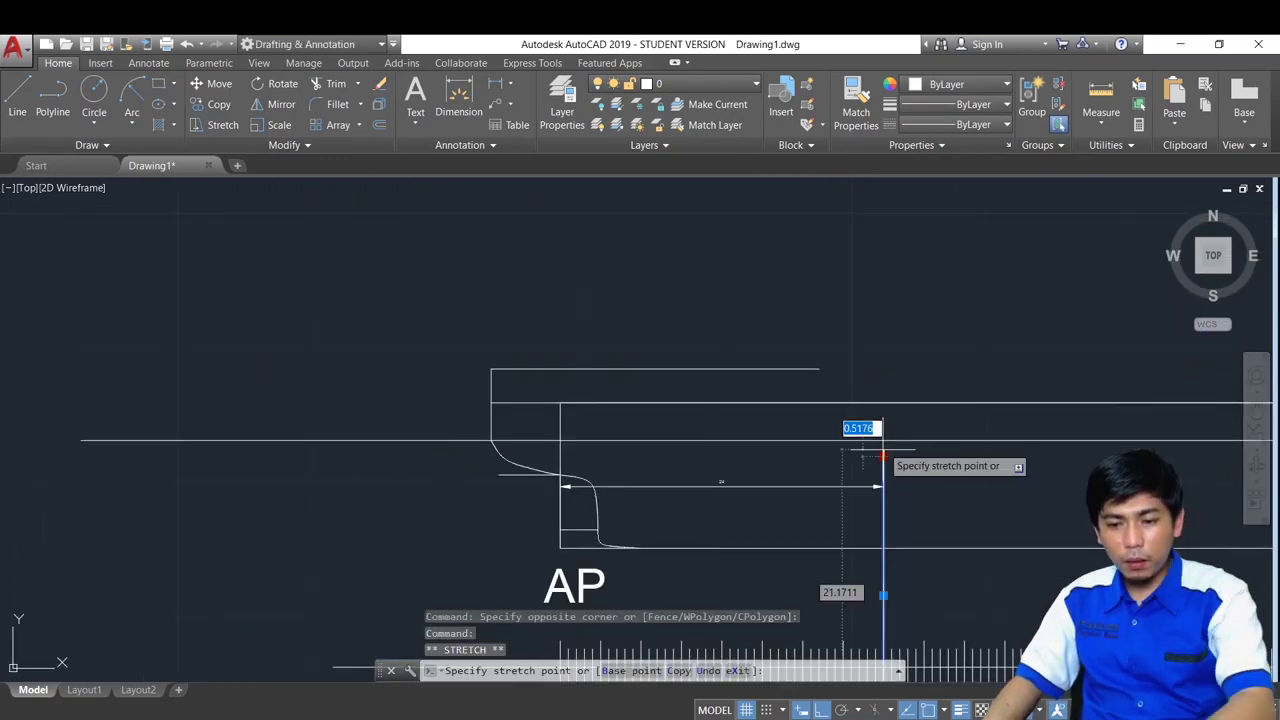
left_click(883, 331)
key("Escape")
key("Escape")
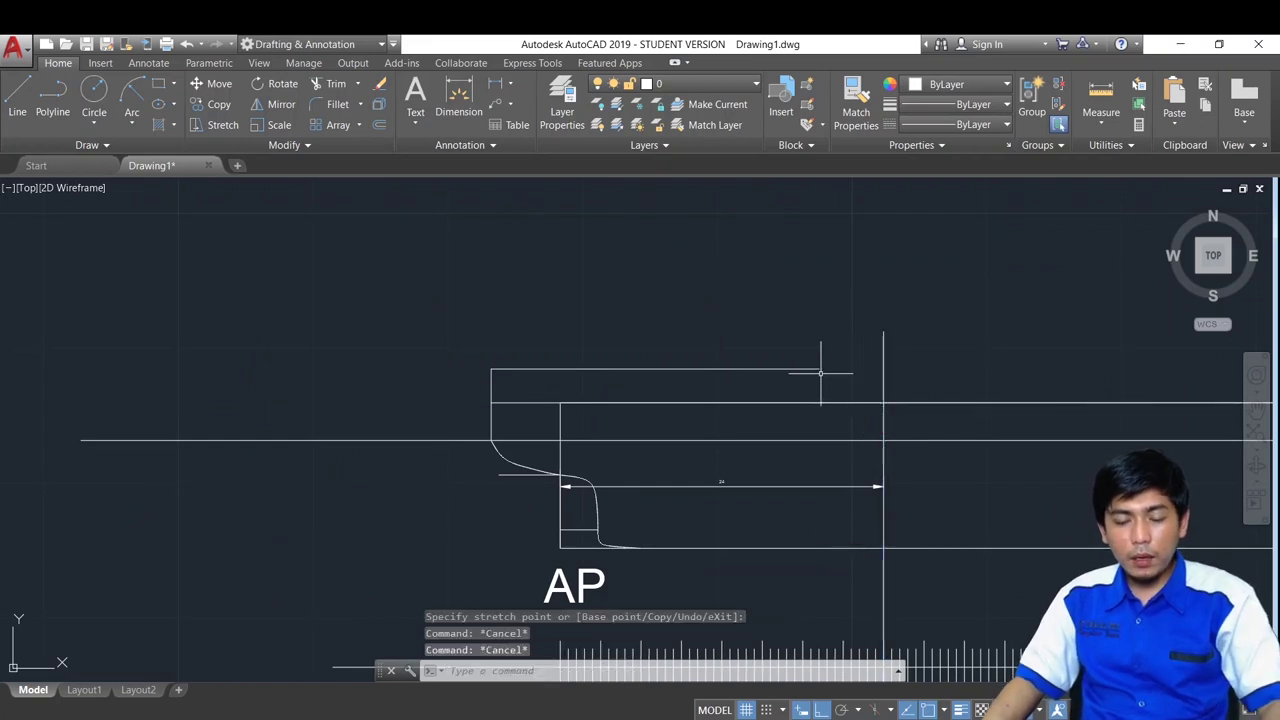
Stretch the forward end of the poop deck line to the engine room bulkhead line
scroll(829, 366, "up", 2)
left_click_drag(820, 368, 757, 337)
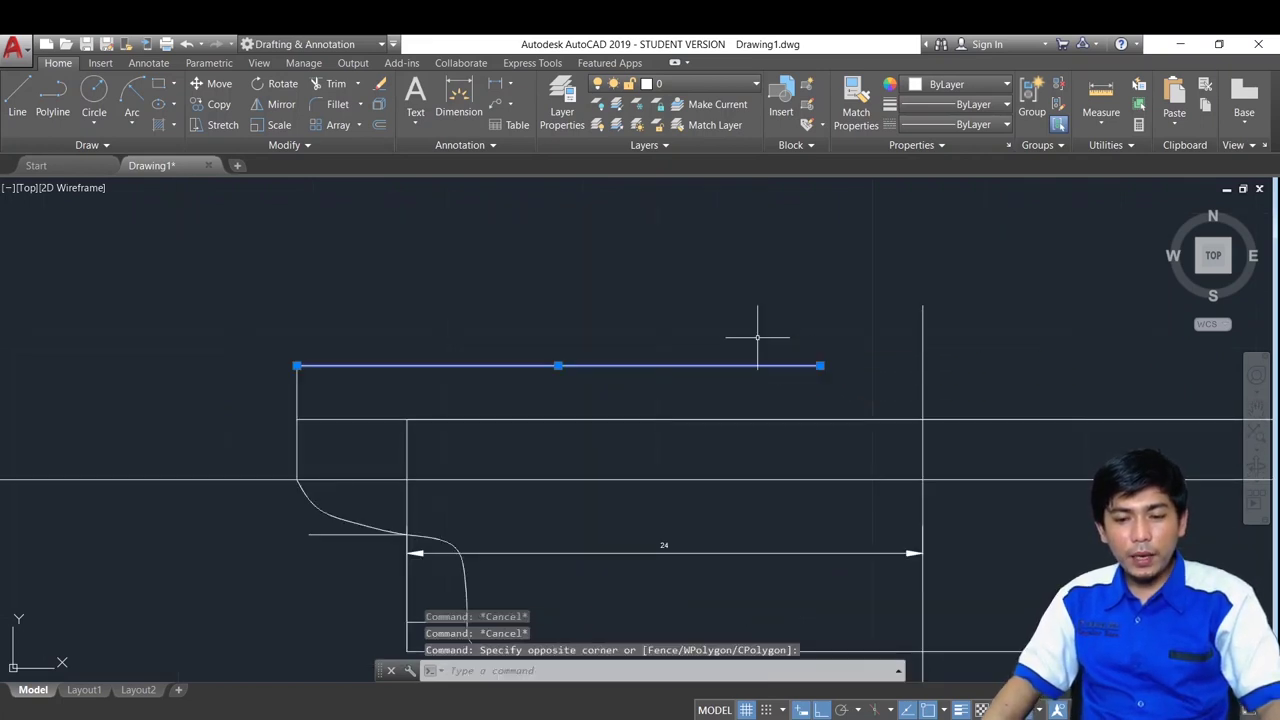
left_click(820, 366)
left_click(922, 362)
key("Escape")
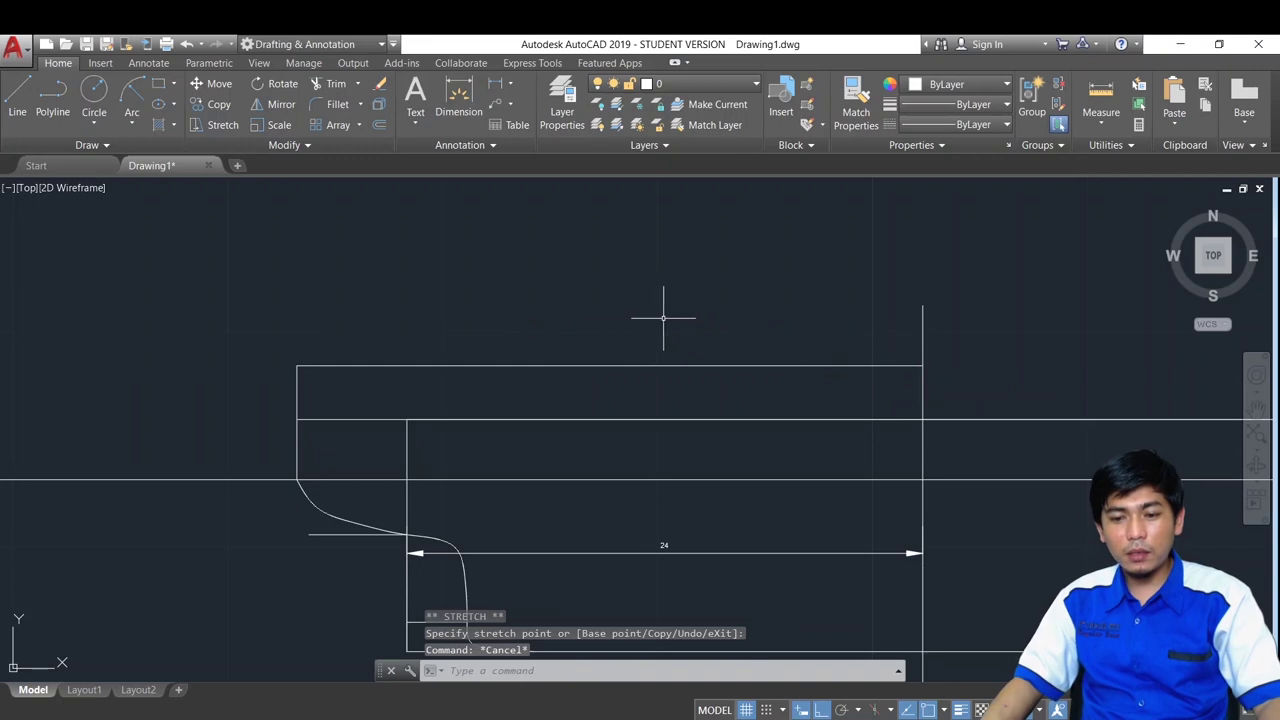
mouse_move(1063, 374)
middle_mouse_down()
mouse_move(906, 351)
mouse_move(851, 357)
middle_mouse_up()
type("l")
key("Return")
scroll(838, 380, "up", 2)
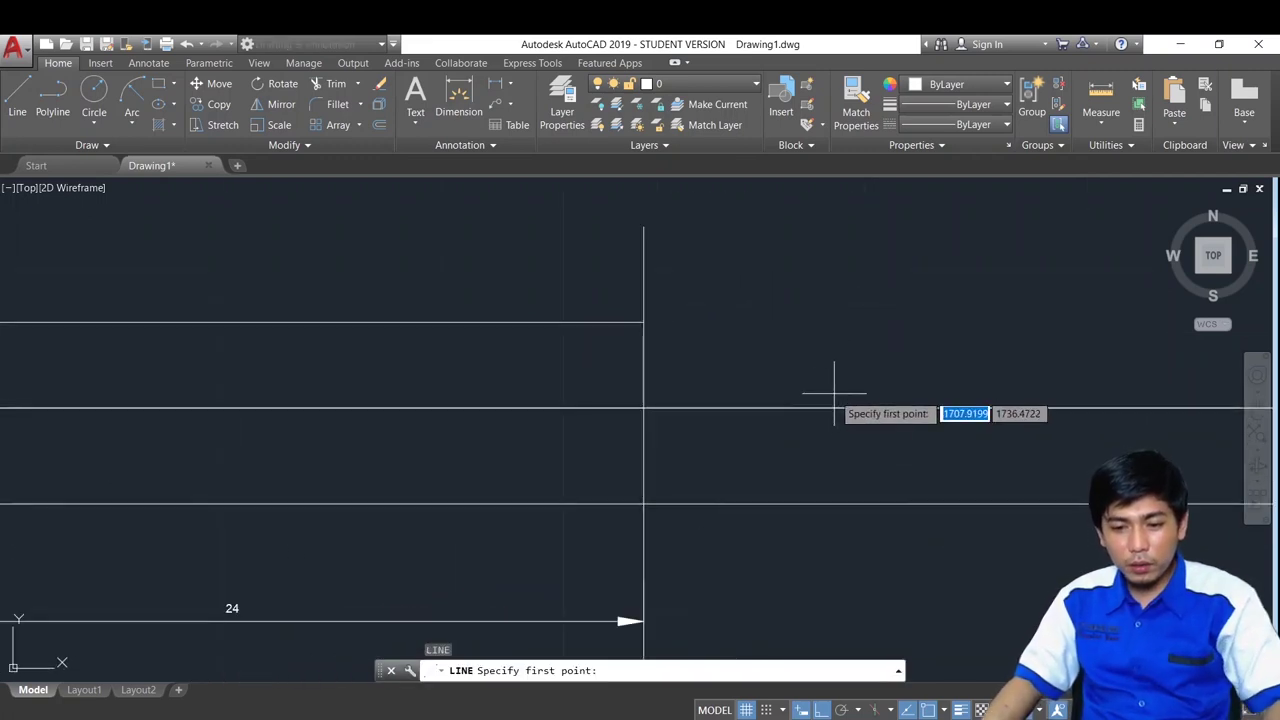
left_click(833, 407)
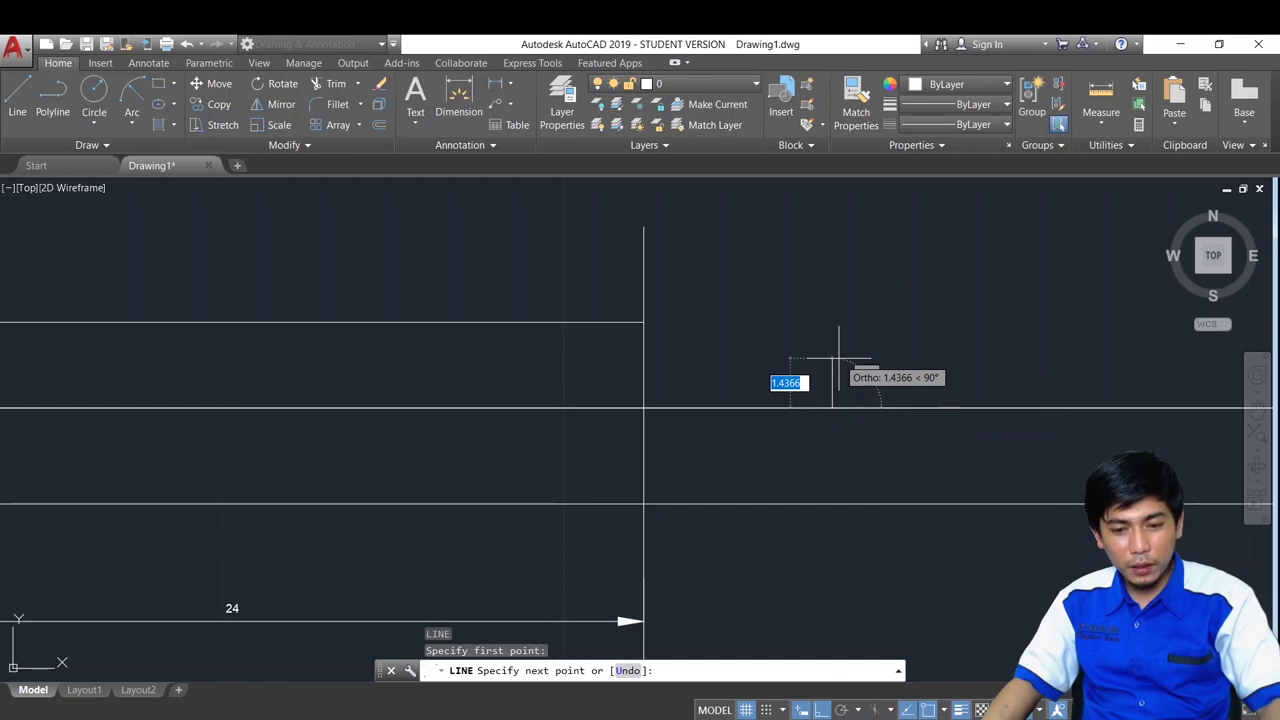
key("Escape")
key("Escape")
Draw the bulwark from the deck line at the engine room bulkhead: 1 unit up, then horizontally forward past the vertical bulkhead line near FP
key("Return")
left_click(644, 407)
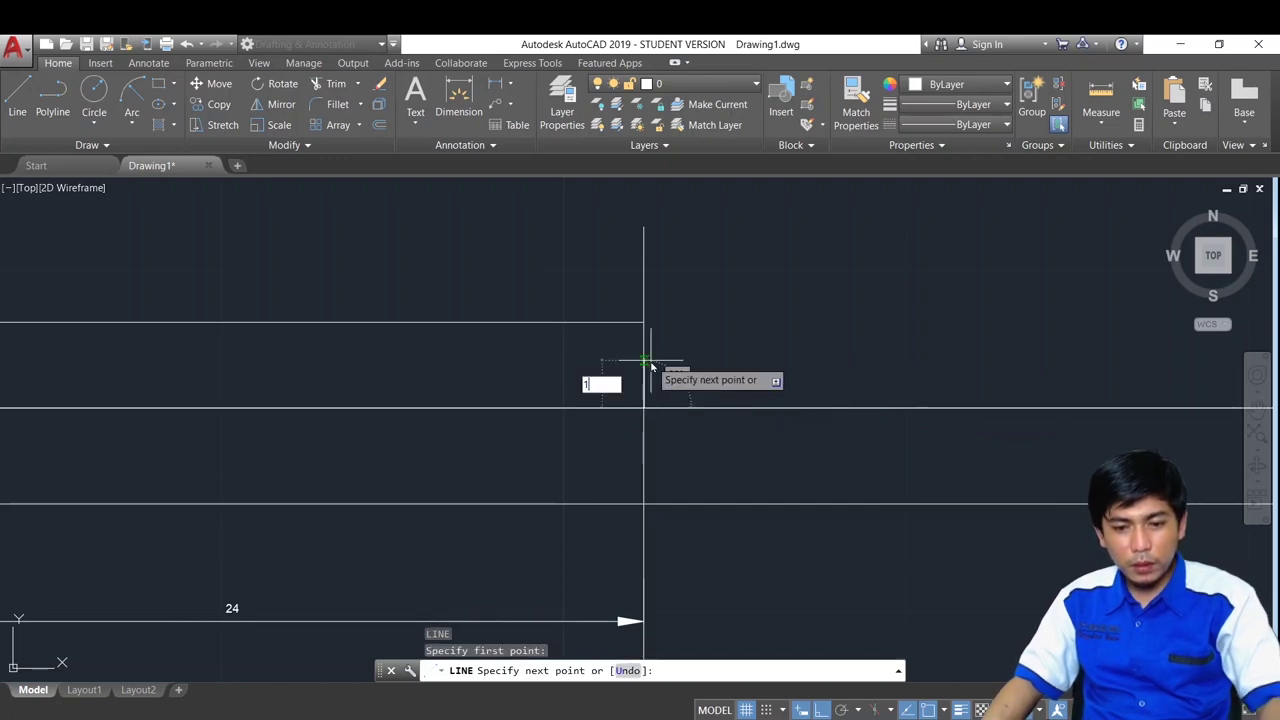
key("Return")
scroll(651, 360, "down", 2)
middle_click_drag(929, 366, 486, 349)
scroll(486, 350, "down", 2)
scroll(862, 363, "up", 2)
scroll(931, 316, "up", 2)
left_click(884, 340)
key("Escape")
key("Escape")
Stretch the vertical bulkhead line near FP up to the bulwark line and shorten the bulwark line to meet it
left_click(834, 514)
left_click(791, 479)
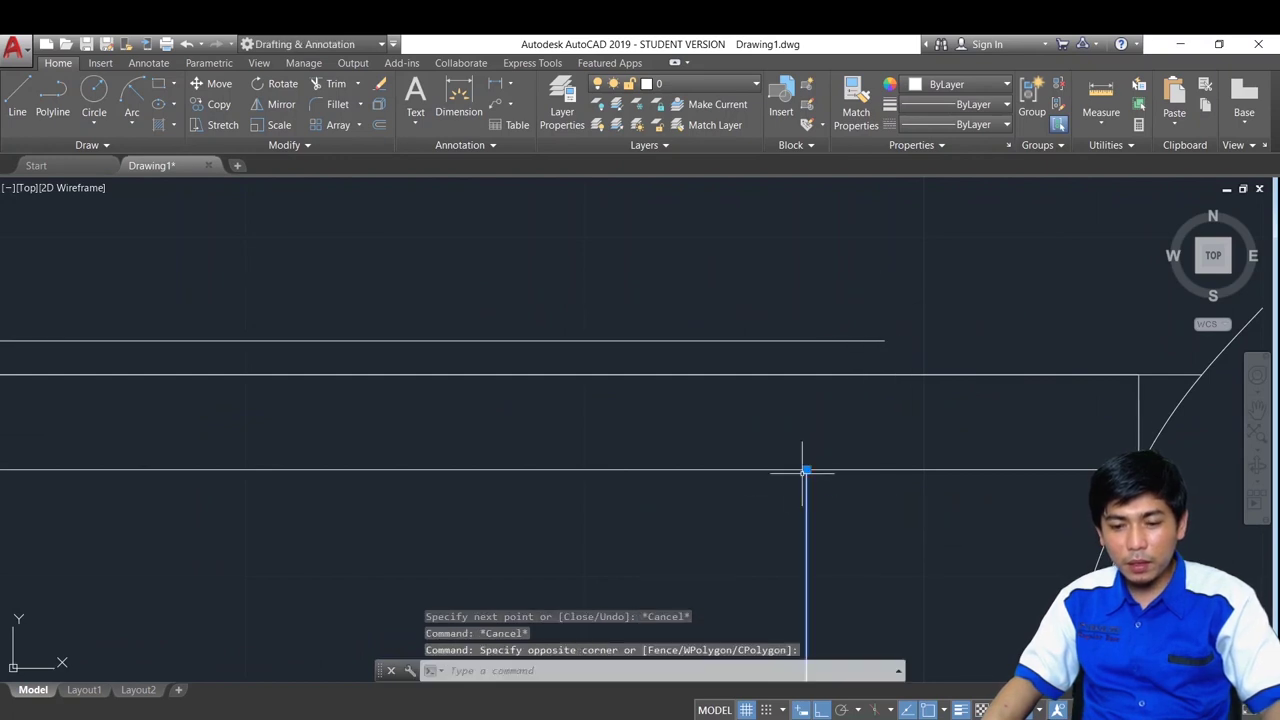
scroll(807, 469, "down", 2)
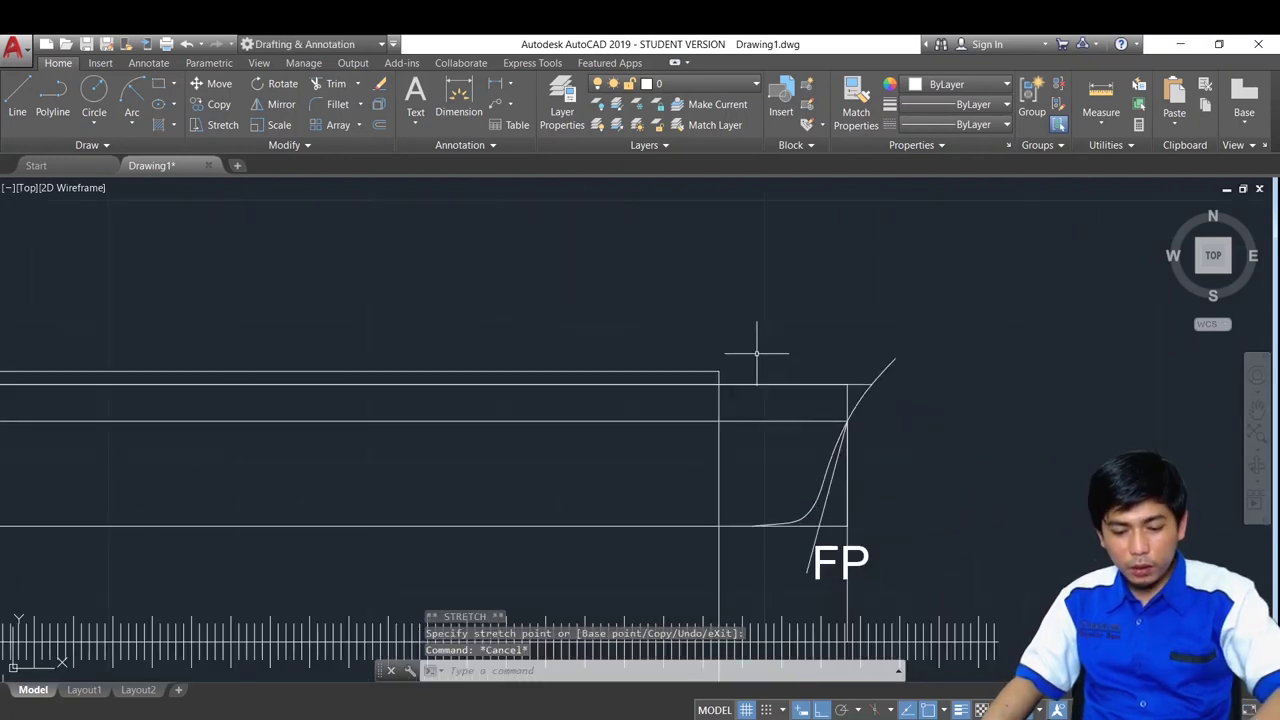
Draw the raised forecastle deck from the deck line at the forward bulkhead, going vertically up and then horizontally forward past the bow curve
key("Return")
scroll(733, 364, "up", 2)
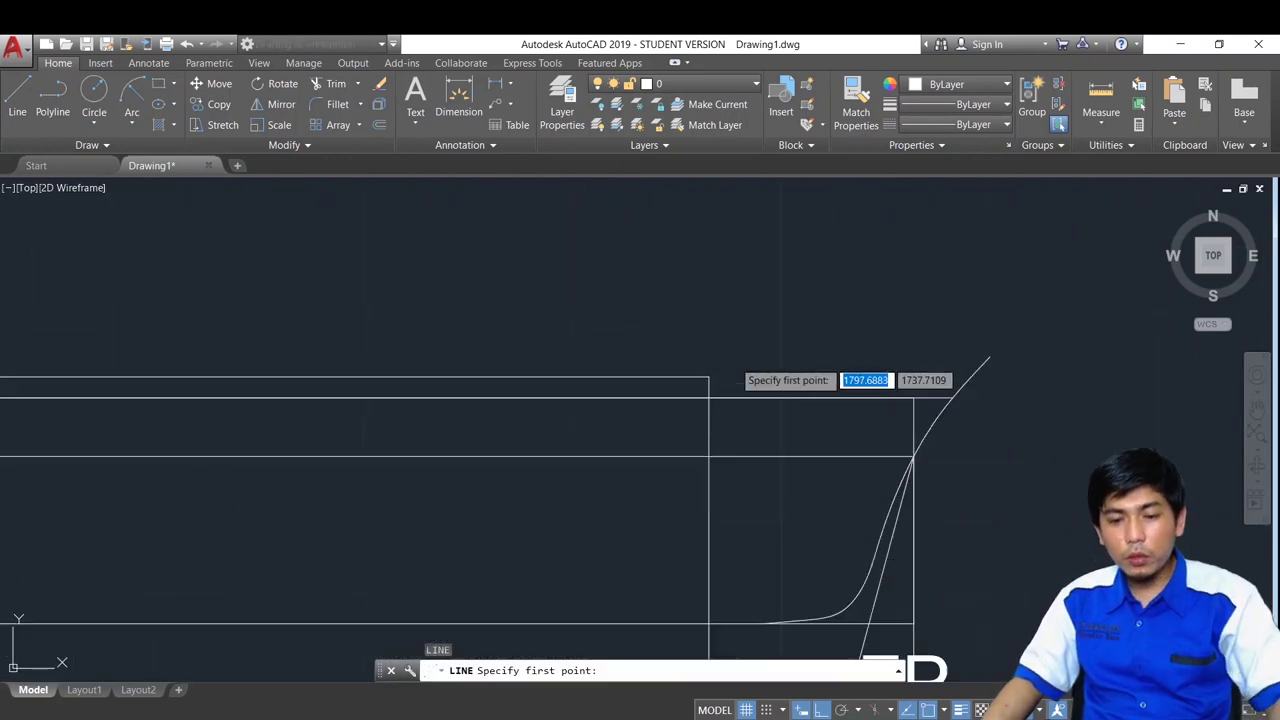
left_click(692, 419)
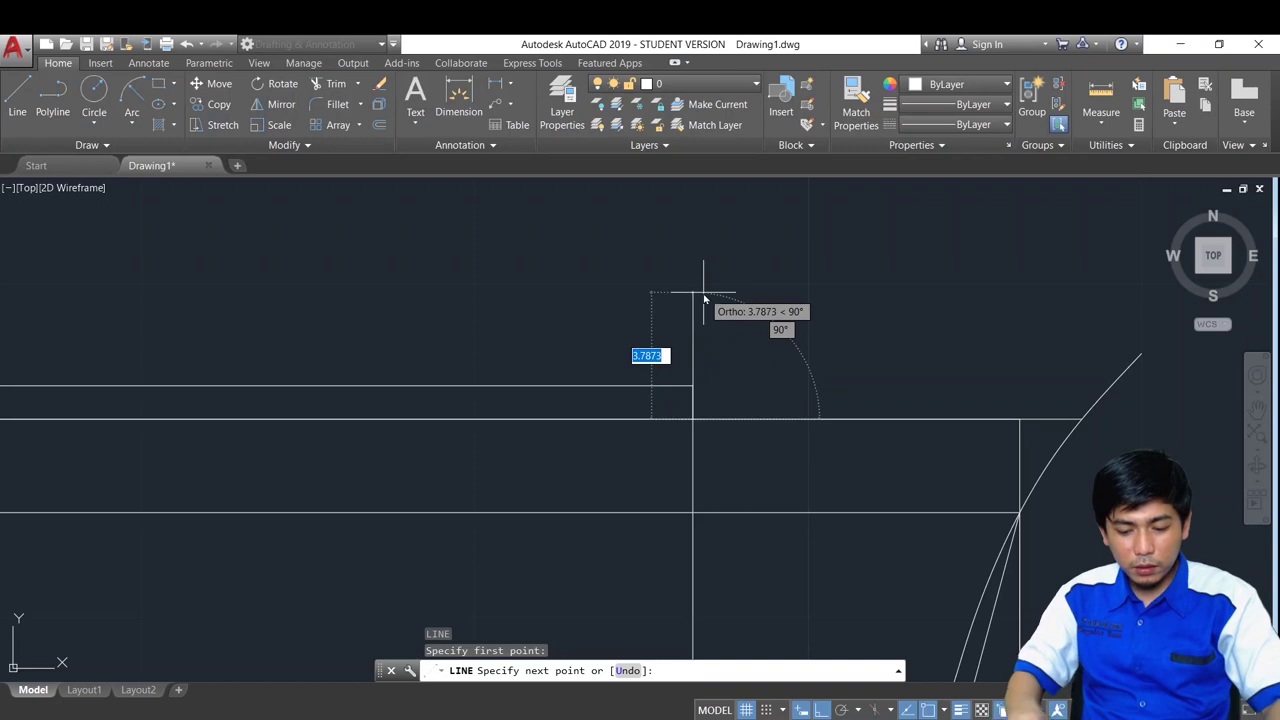
type("2.")
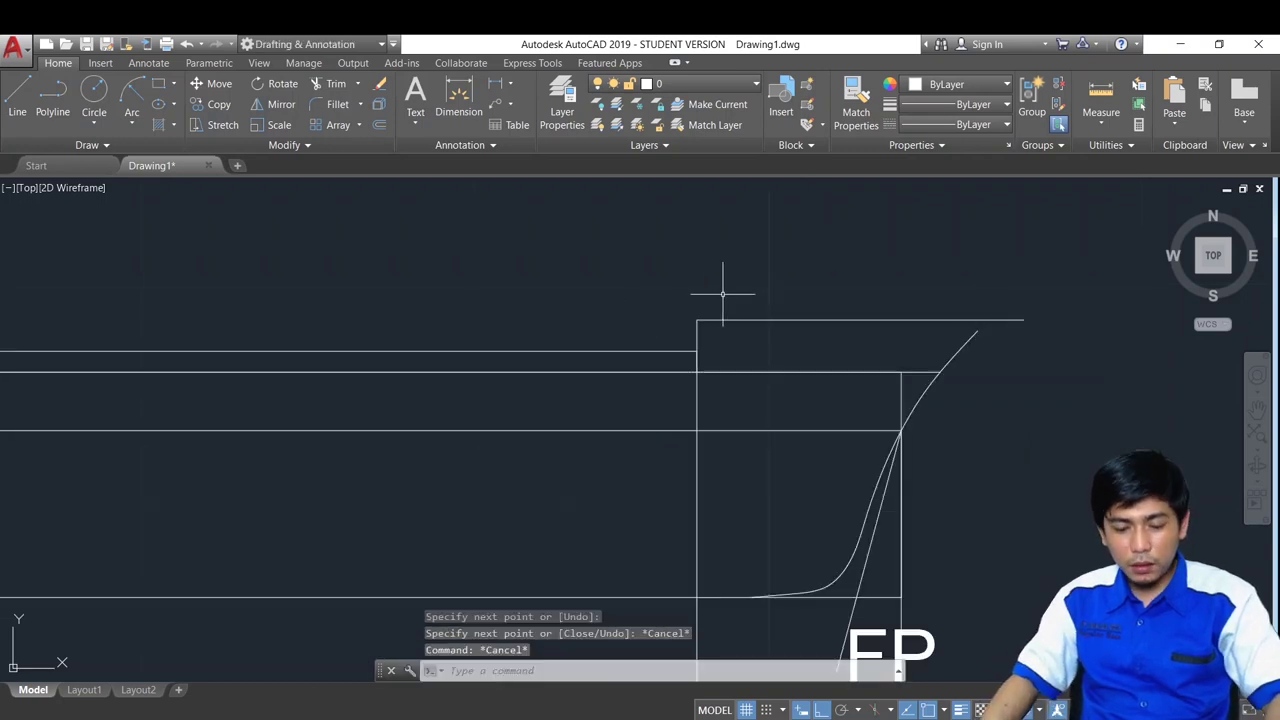
Draw a vertical line 1 unit up from the aft end of the forecastle deck line
scroll(760, 284, "up", 1)
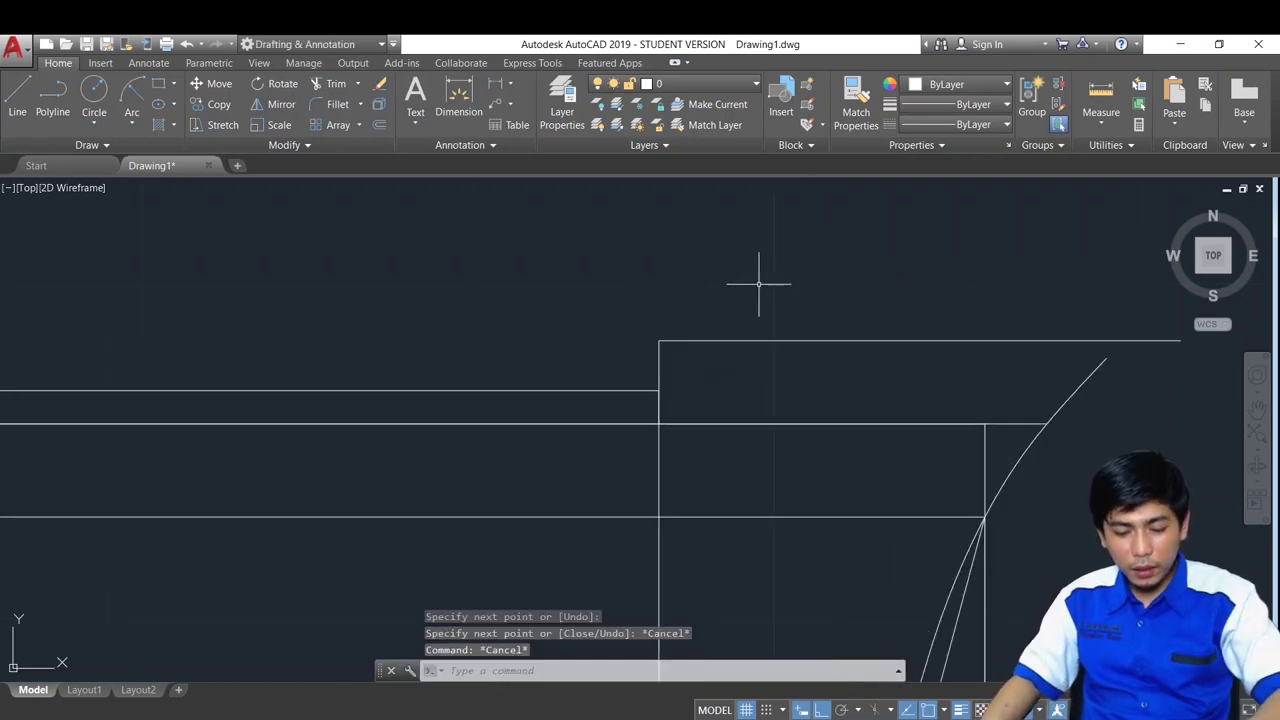
type("l")
key("Return")
left_click(663, 341)
type("1")
key("Return")
key("Escape")
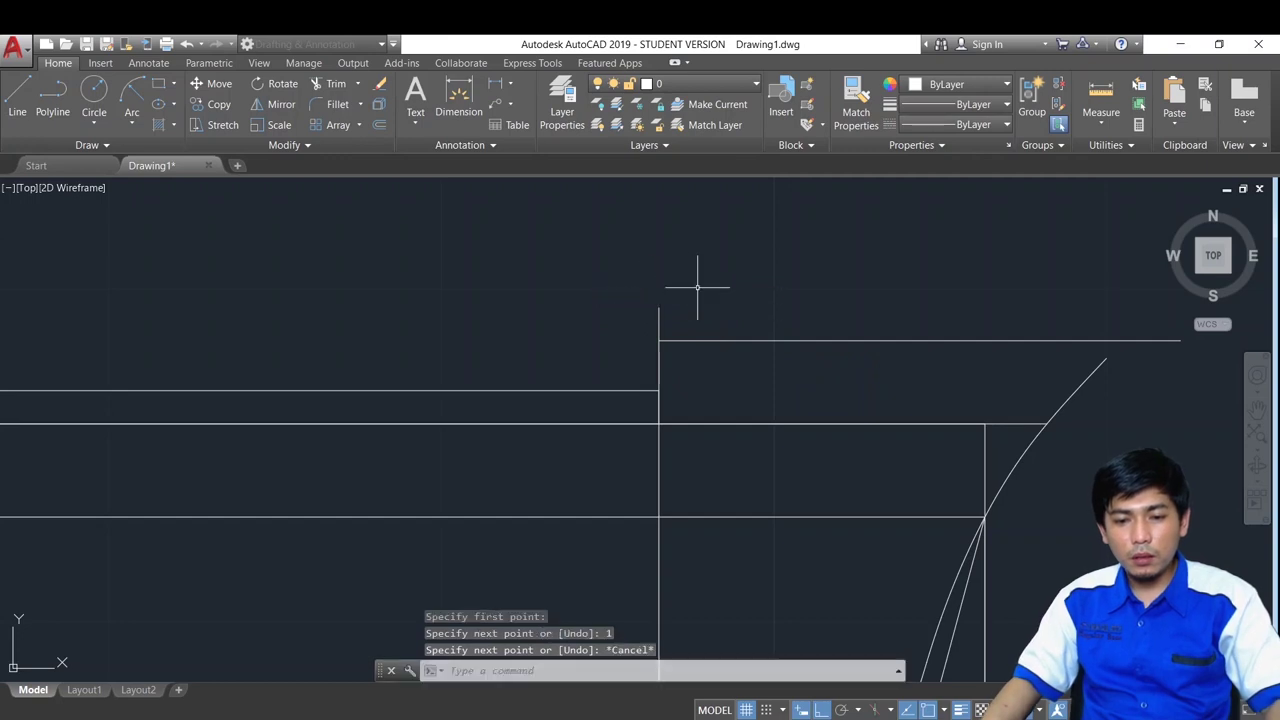
Draw the forecastle bulwark line horizontally forward from the top of the short vertical line to beyond the bow curve
type("l")
key("Return")
left_click(659, 308)
scroll(659, 308, "down", 1)
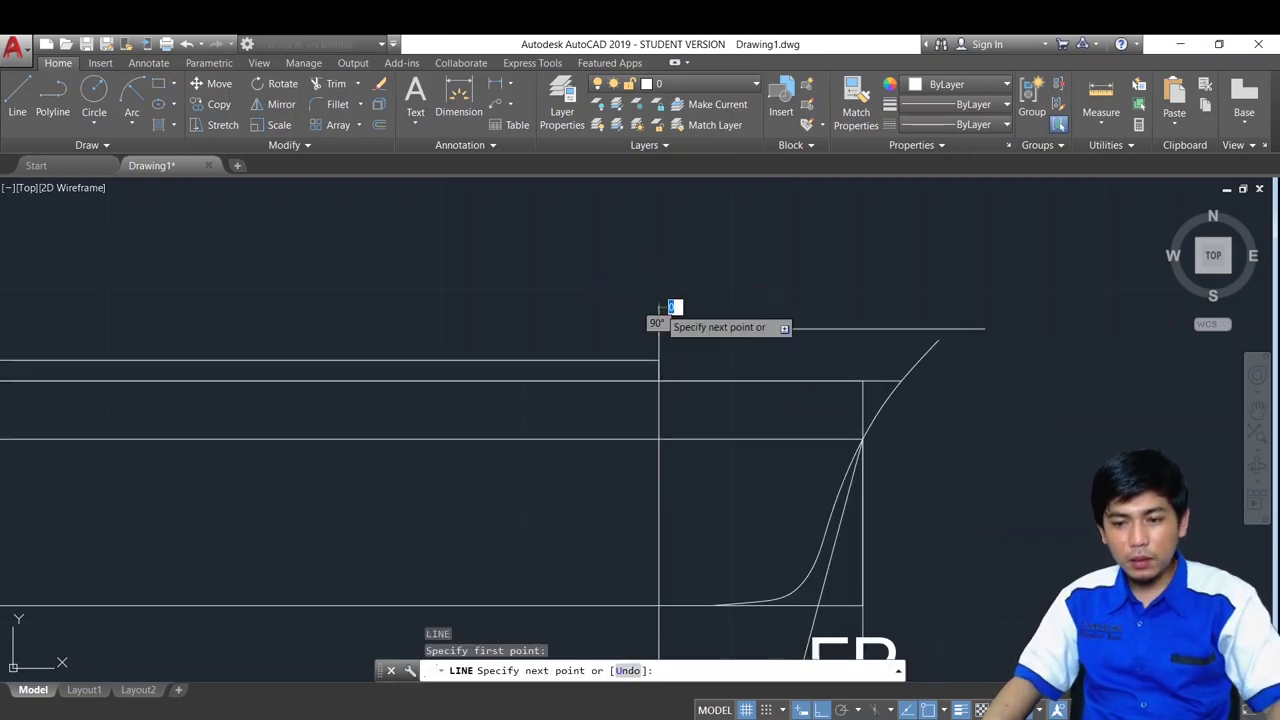
left_click(1020, 326)
key("Escape")
Stretch the upper end of the bow curve freely up to the forecastle bulwark line, with Ortho off
mouse_move(968, 350)
middle_mouse_down()
mouse_move(811, 321)
mouse_move(948, 333)
middle_mouse_up()
scroll(810, 339, "down", 2)
left_click(943, 313)
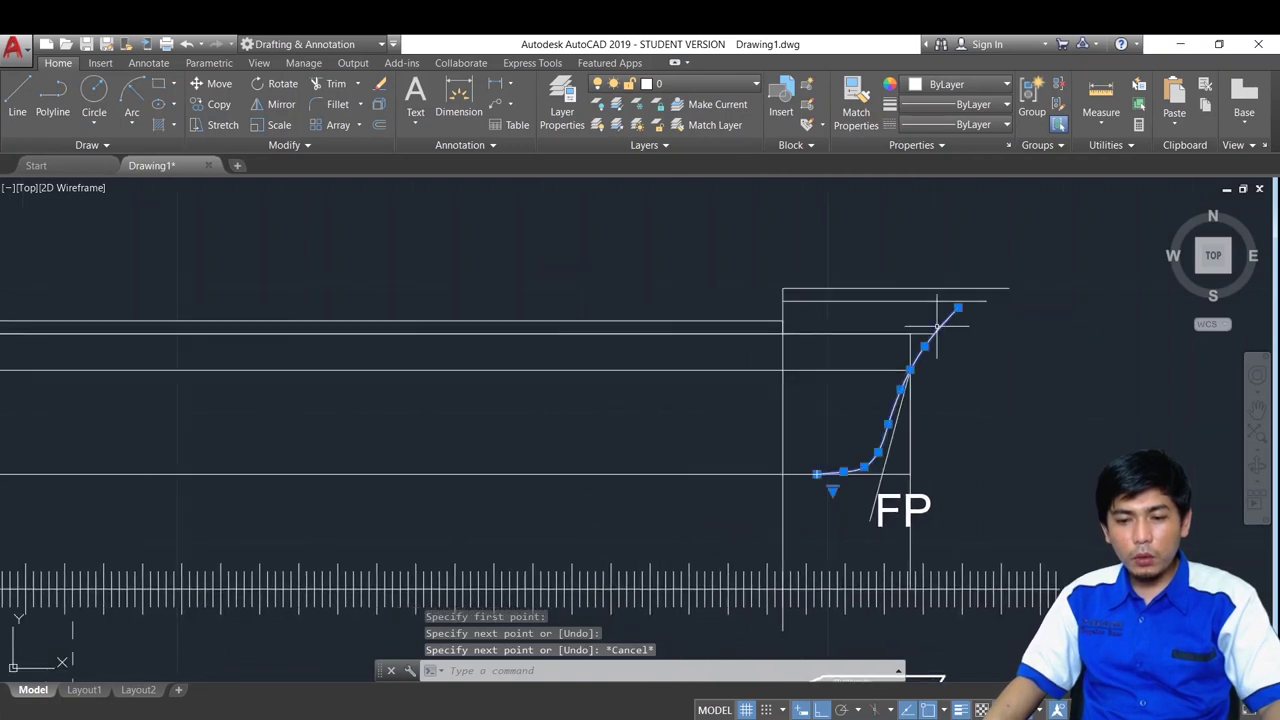
scroll(943, 313, "up", 3)
left_click(925, 314)
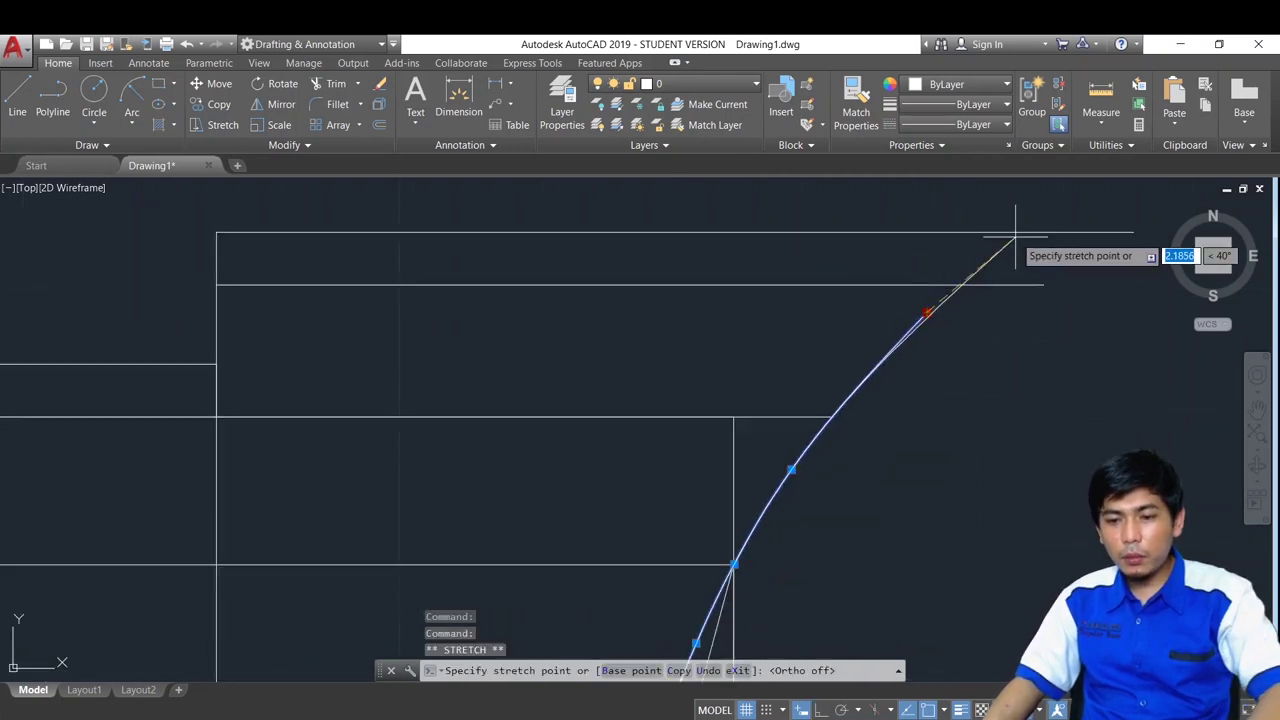
scroll(980, 290, "down", 3)
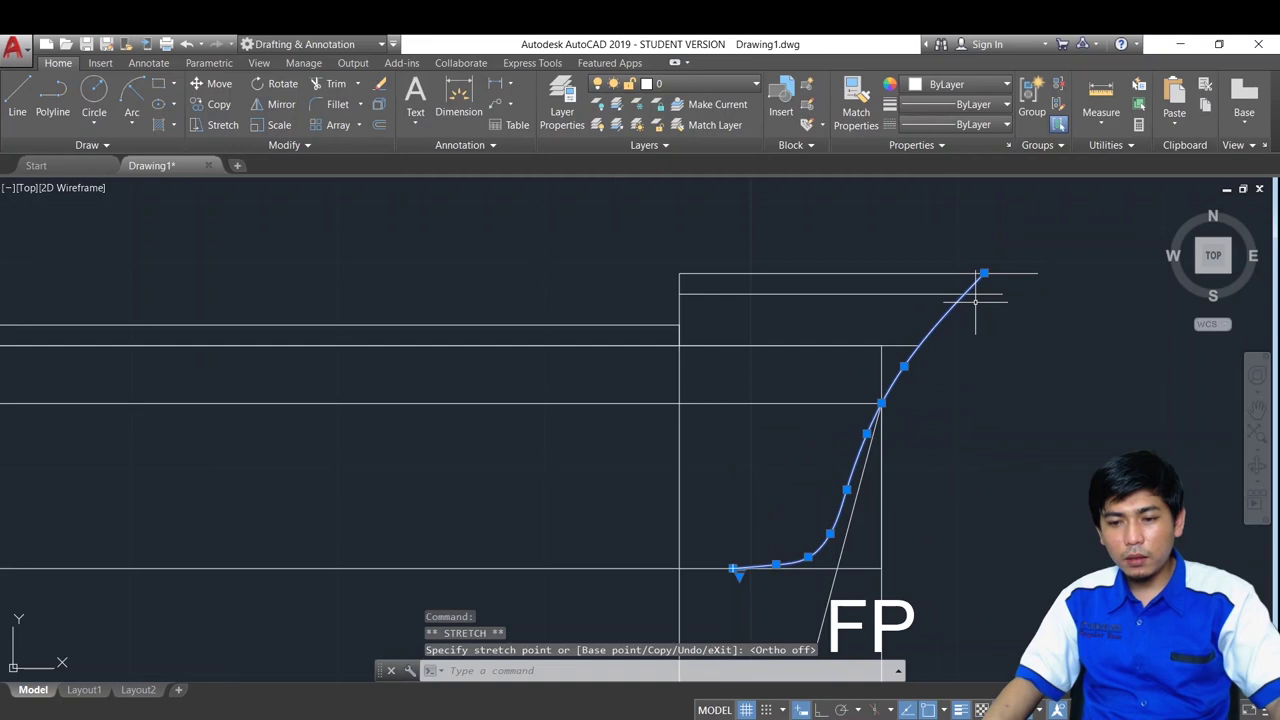
key("Escape")
key("Escape")
key("Escape")
middle_click_drag(991, 288, 991, 288)
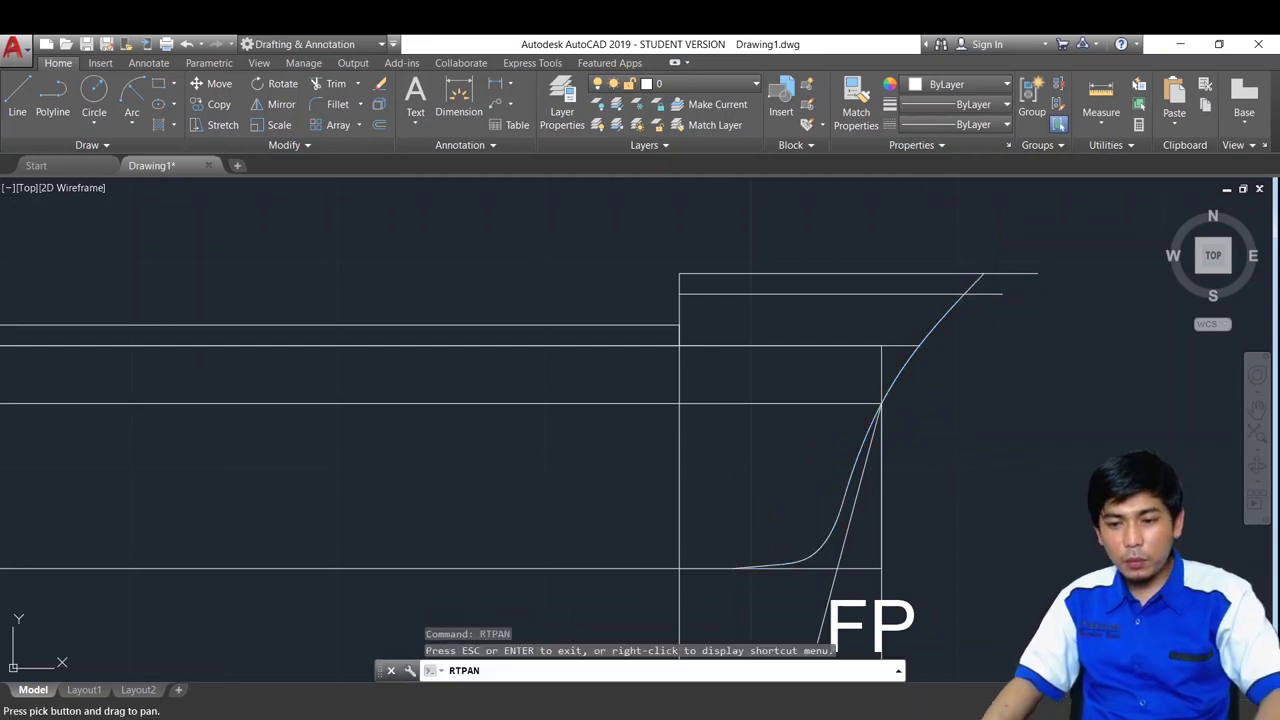
key("Escape")
key("Escape")
Trim the forward ends of the forecastle deck and forecastle bulwark lines using the bow curve as the cutting edge
type("tr")
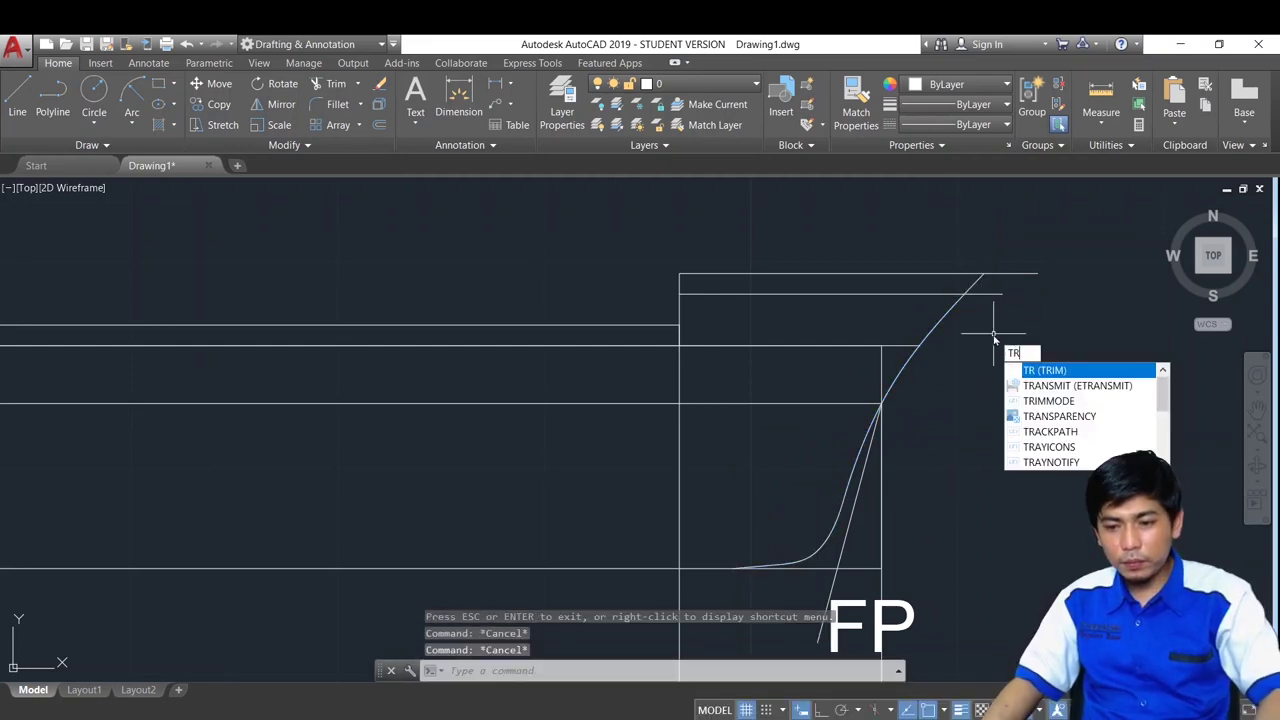
key("Return")
left_click(979, 294)
key("Return")
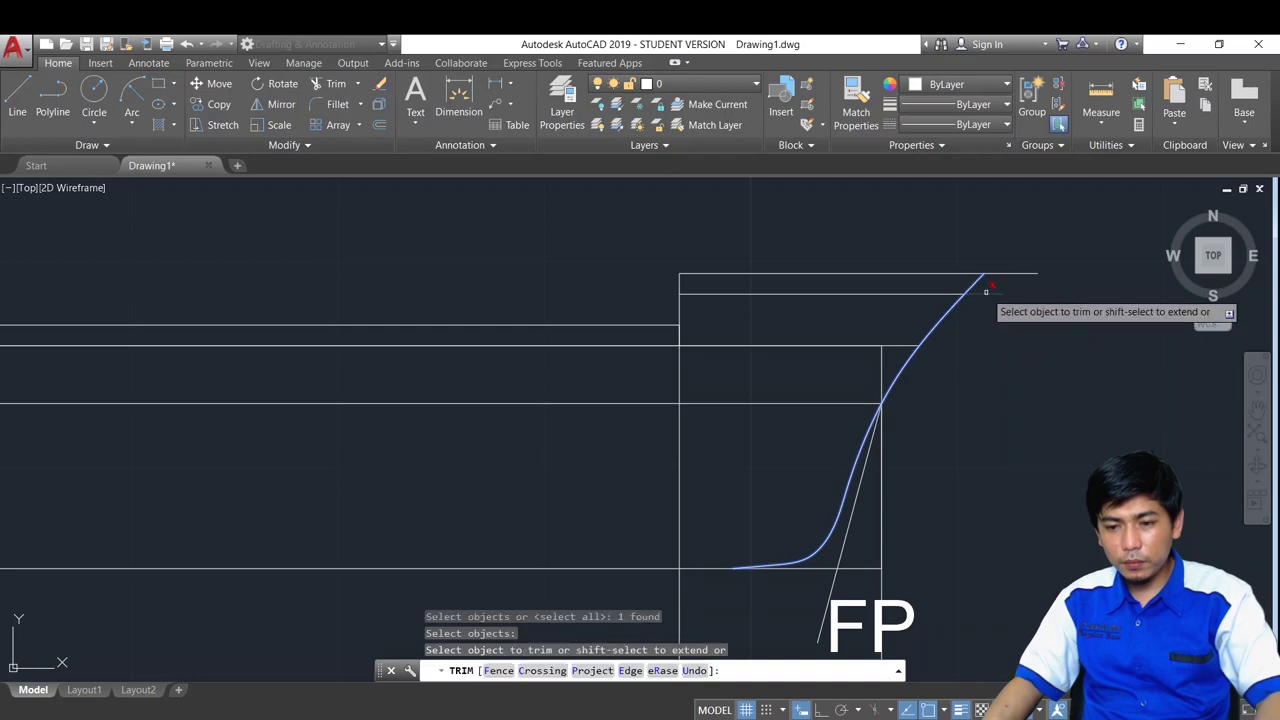
scroll(995, 280, "down", 2)
key("Escape")
key("Escape")
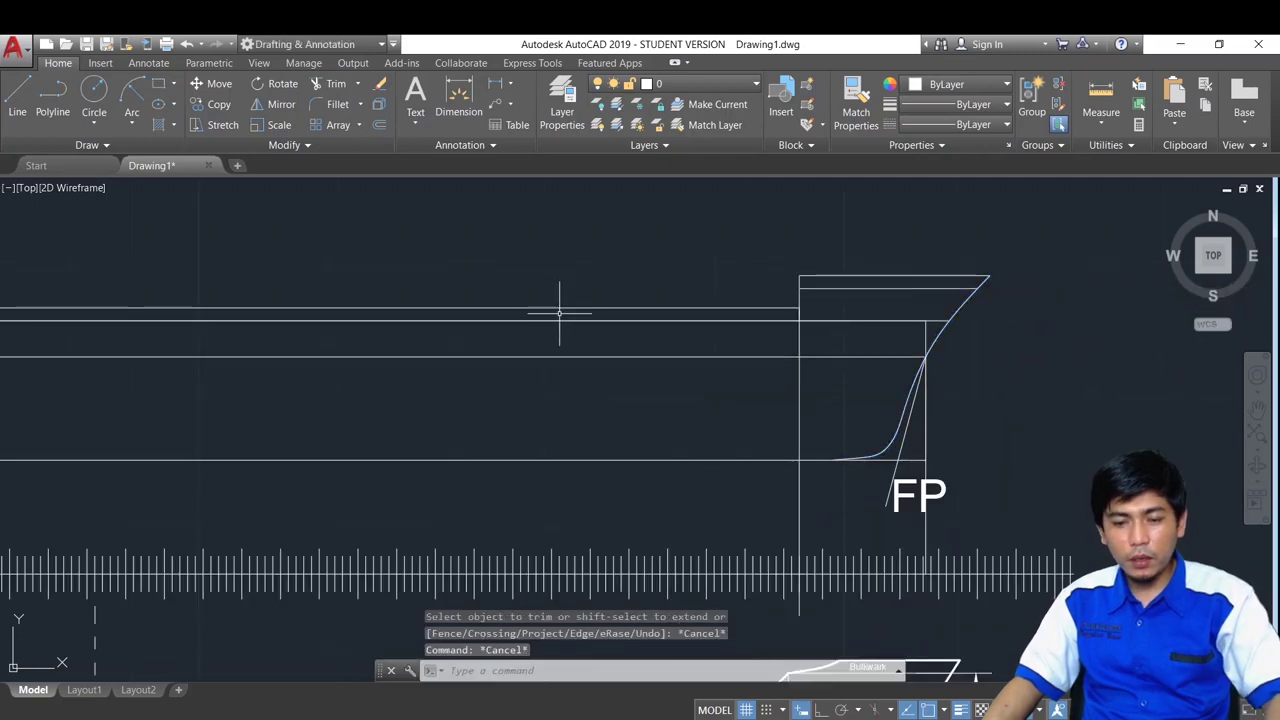
Stretch the upper end of the engine room bulkhead line down to the forward end of the poop deck line
scroll(559, 313, "down", 5)
middle_click_drag(559, 313, 805, 331)
scroll(540, 300, "up", 5)
scroll(551, 311, "up", 2)
left_click(551, 311)
left_click(514, 305)
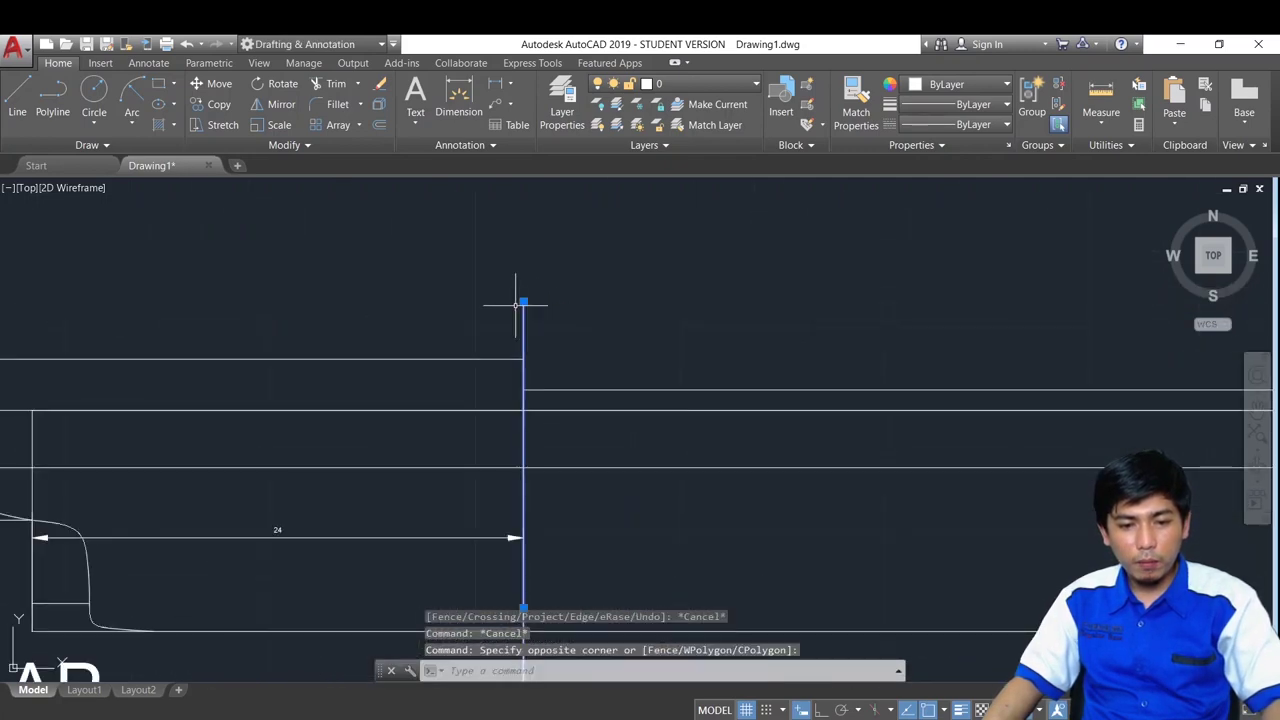
left_click(523, 302)
left_click(523, 359)
key("Escape")
key("Escape")
scroll(560, 325, "down", 4)
scroll(878, 336, "up", 4)
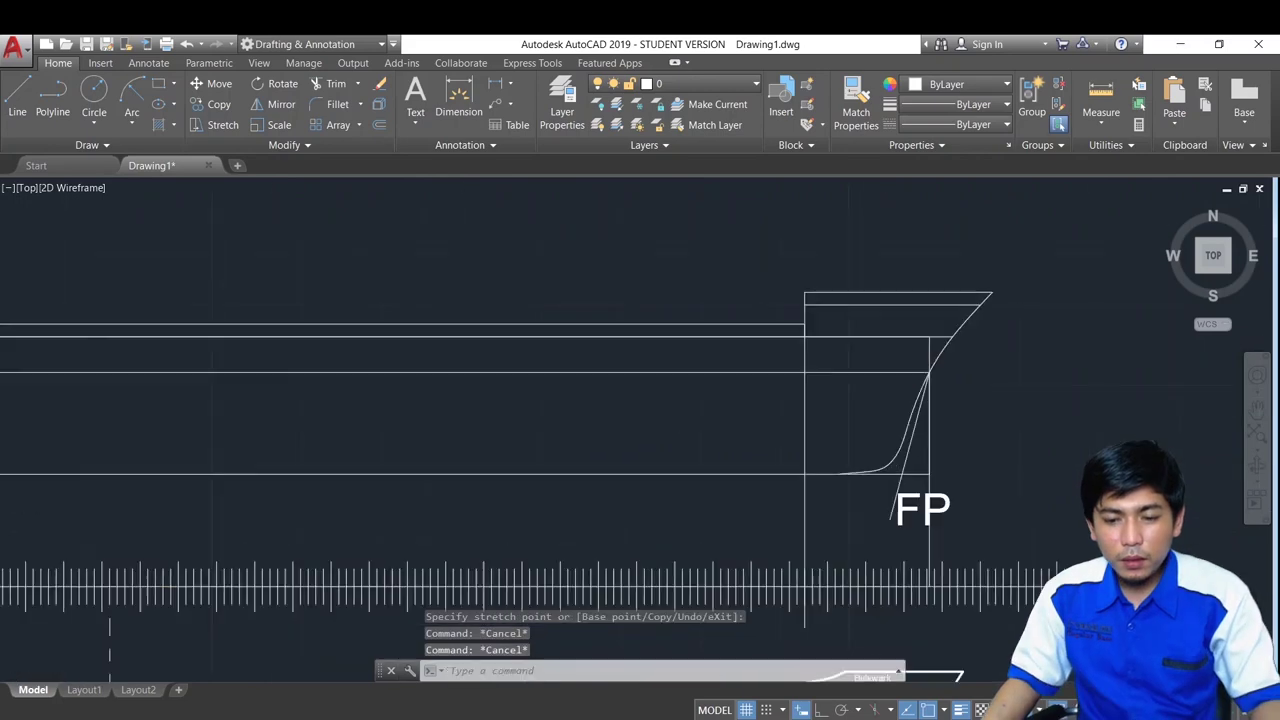